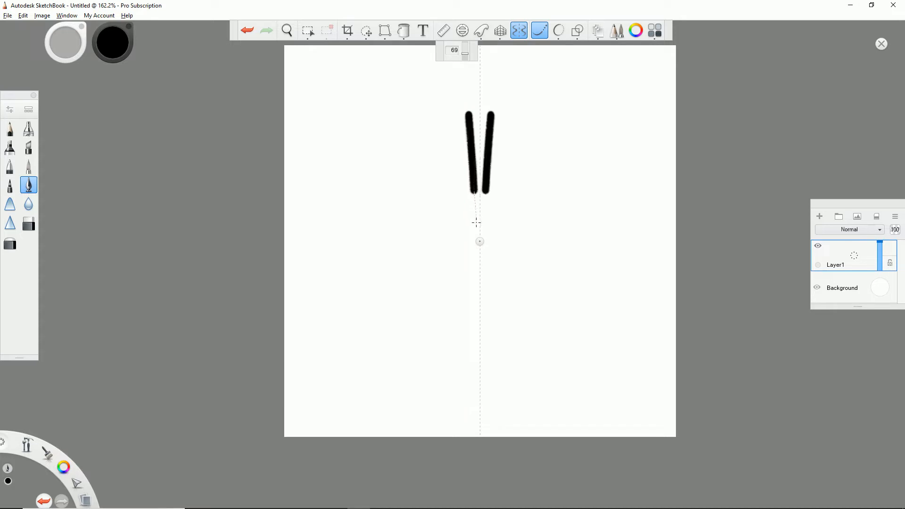
# - Complete the mirrored black needle outline with a rounded base around the pivot and a triangular arrowhead above the shaft
pyautogui.moveTo(480, 241)
pyautogui.mouseDown()
pyautogui.moveTo(456, 233)
pyautogui.moveTo(478, 234)
pyautogui.mouseUp()
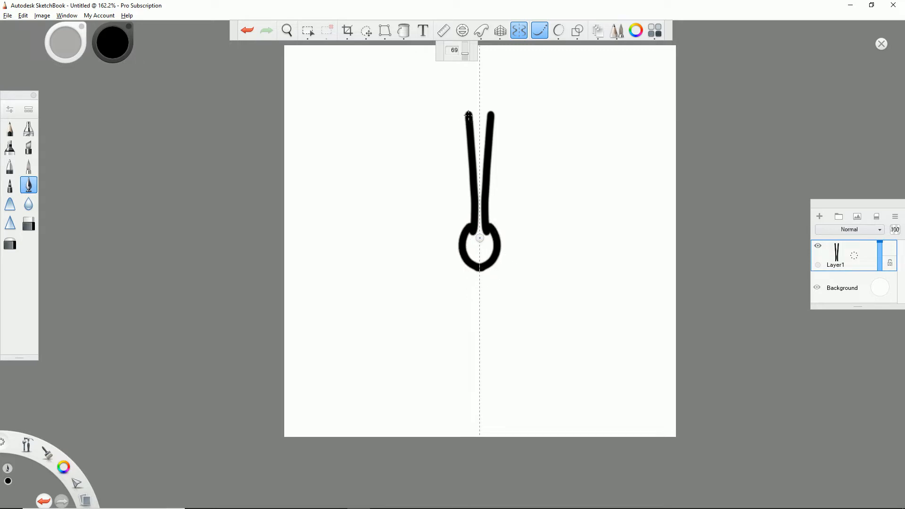
pyautogui.moveTo(437, 116)
pyautogui.mouseDown()
pyautogui.moveTo(407, 113)
pyautogui.moveTo(456, 91)
pyautogui.moveTo(493, 41)
pyautogui.mouseUp()
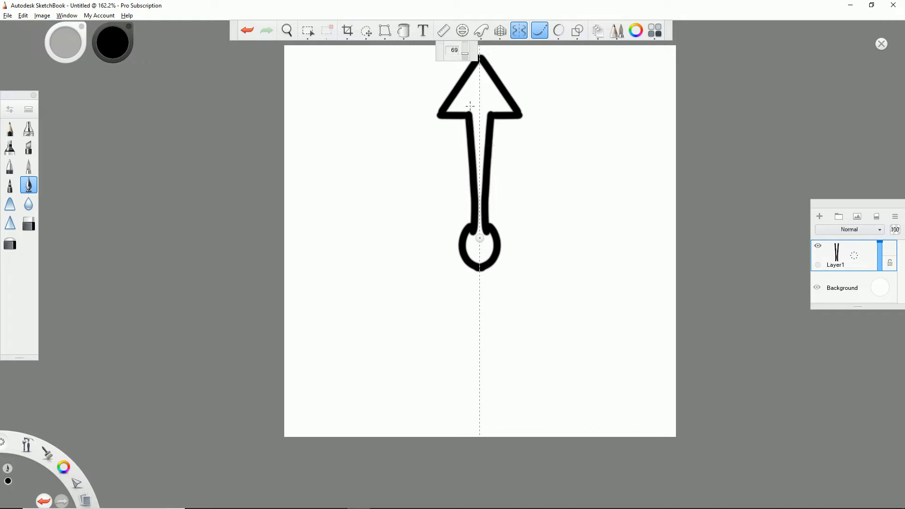
# - Turn off symmetry and steady stroke, and flood-fill the inside of the needle outline with solid black
pyautogui.click(513, 36)
pyautogui.click(537, 32)
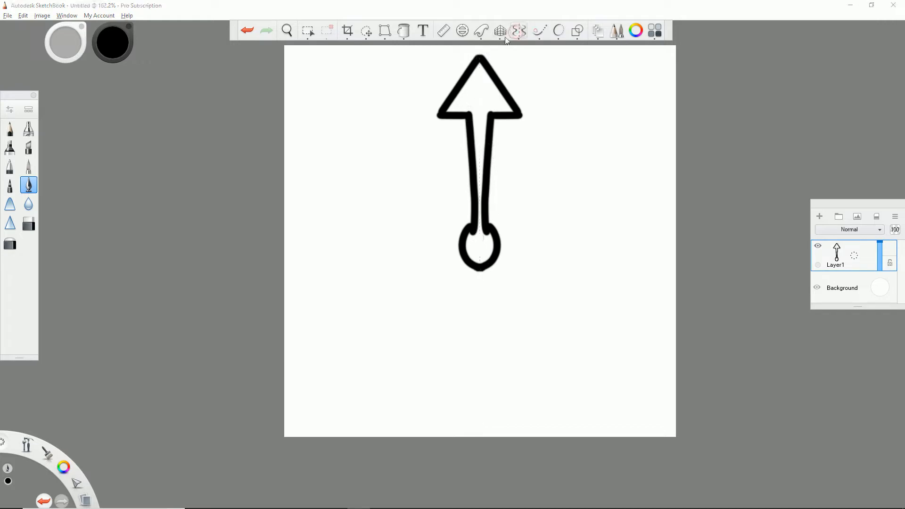
pyautogui.click(406, 33)
pyautogui.click(474, 90)
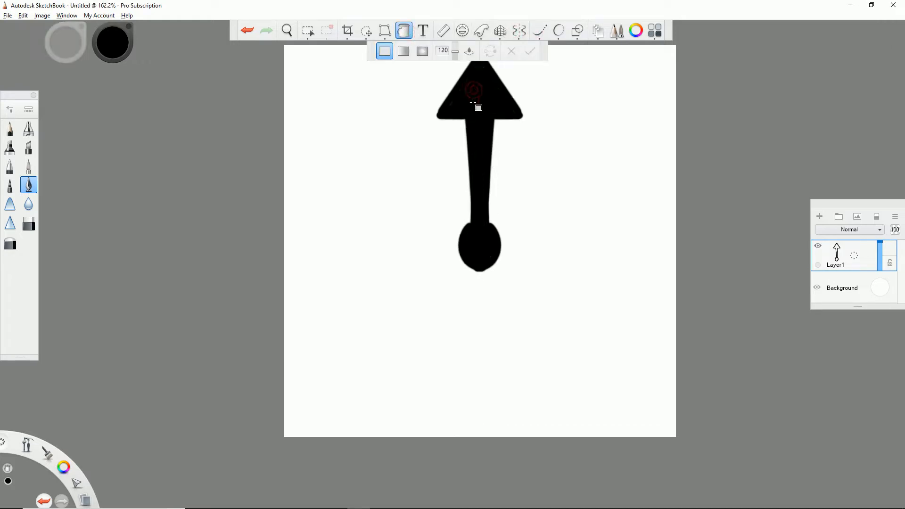
# - Paint a white dot in the centre of the needle's round base
pyautogui.click(29, 166)
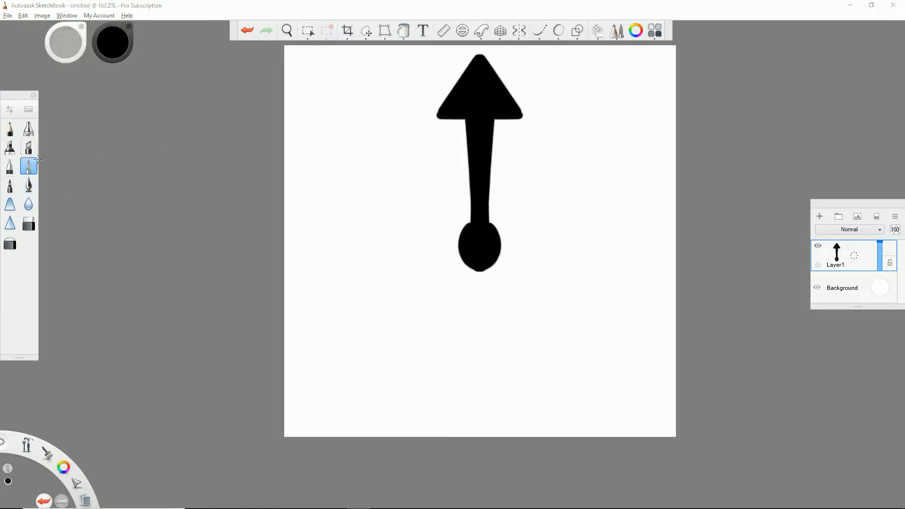
pyautogui.click(113, 43)
pyautogui.moveTo(115, 45)
pyautogui.mouseDown()
pyautogui.moveTo(102, 1)
pyautogui.moveTo(112, 5)
pyautogui.mouseUp()
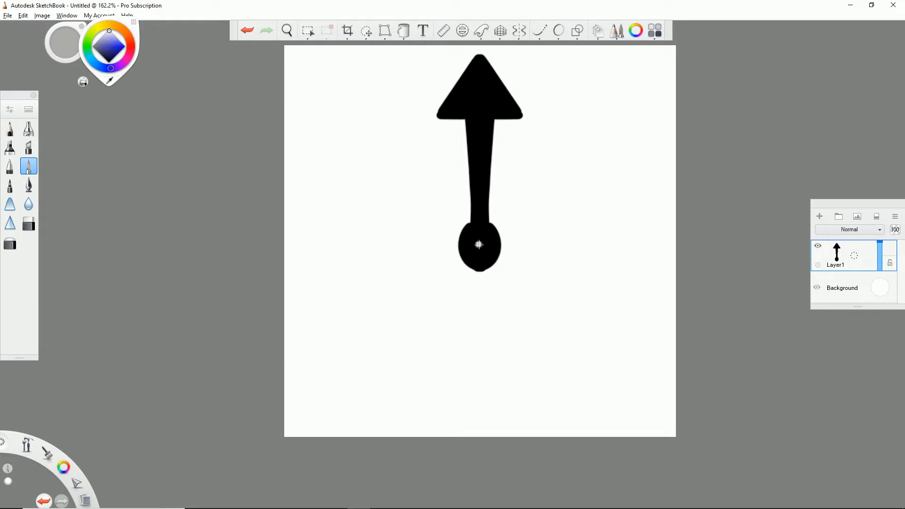
pyautogui.moveTo(60, 44); pyautogui.dragTo(240, 65)
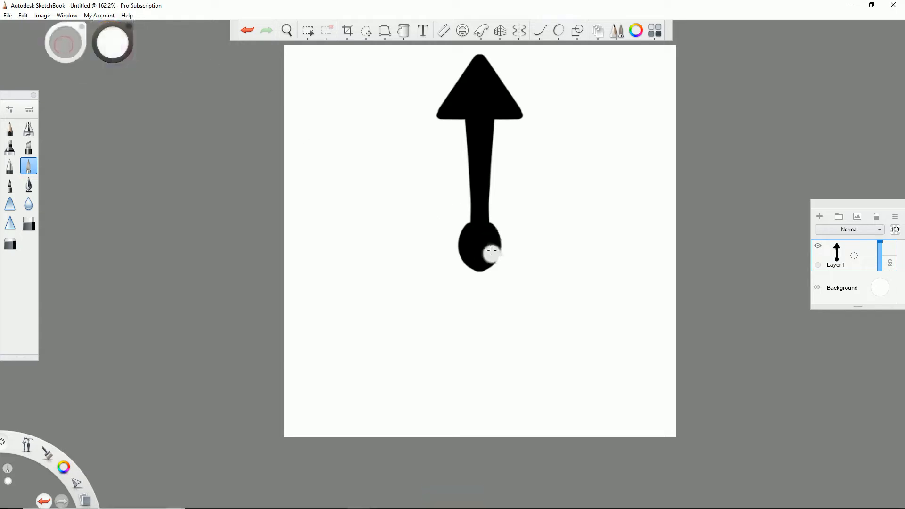
pyautogui.hotkey('ctrl', 'z')
pyautogui.moveTo(479, 246); pyautogui.dragTo(481, 246)
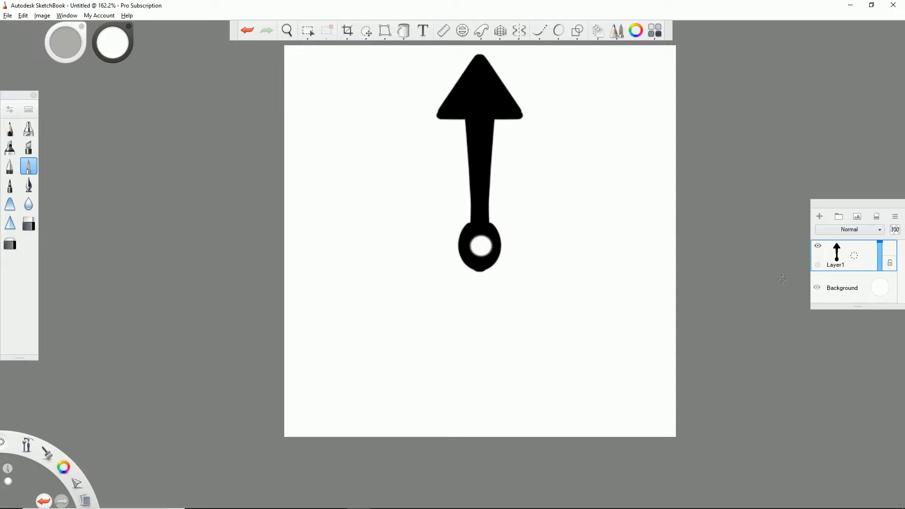
# - Hide the Background layer and save the drawing as Needle.png
pyautogui.click(817, 288)
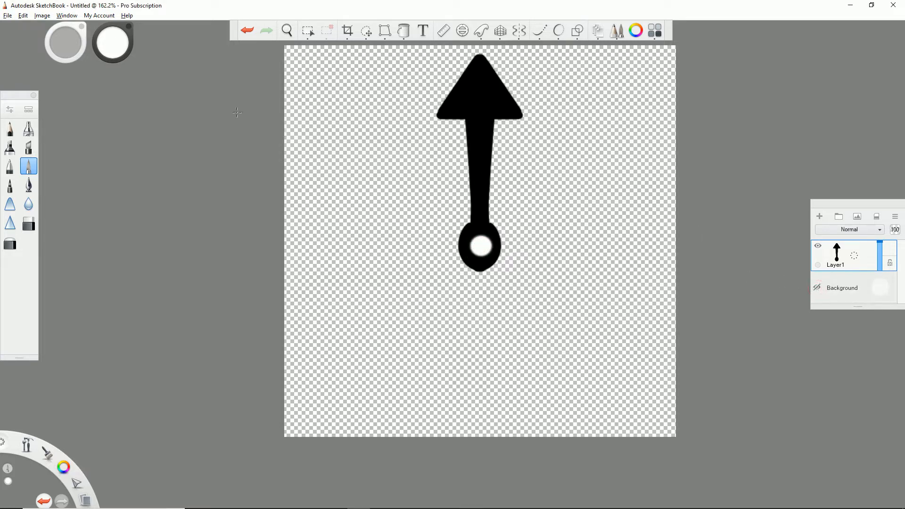
pyautogui.click(8, 17)
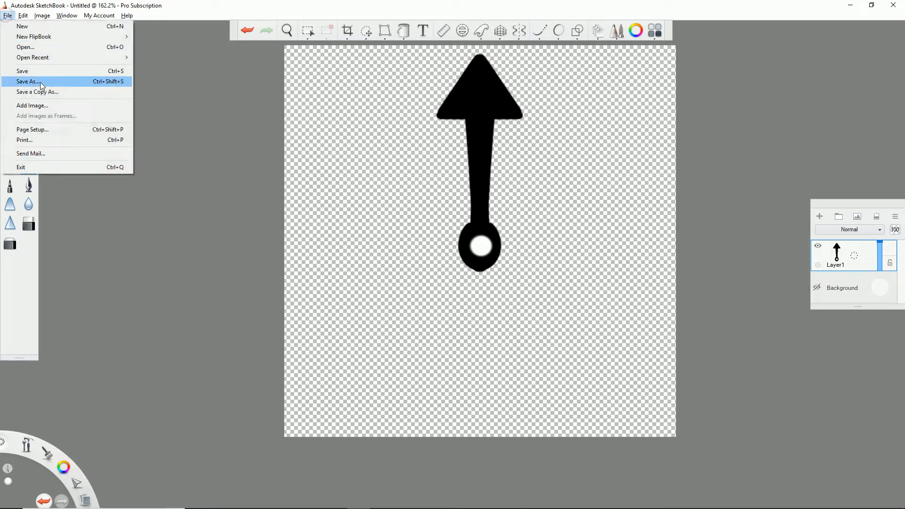
pyautogui.click(26, 84)
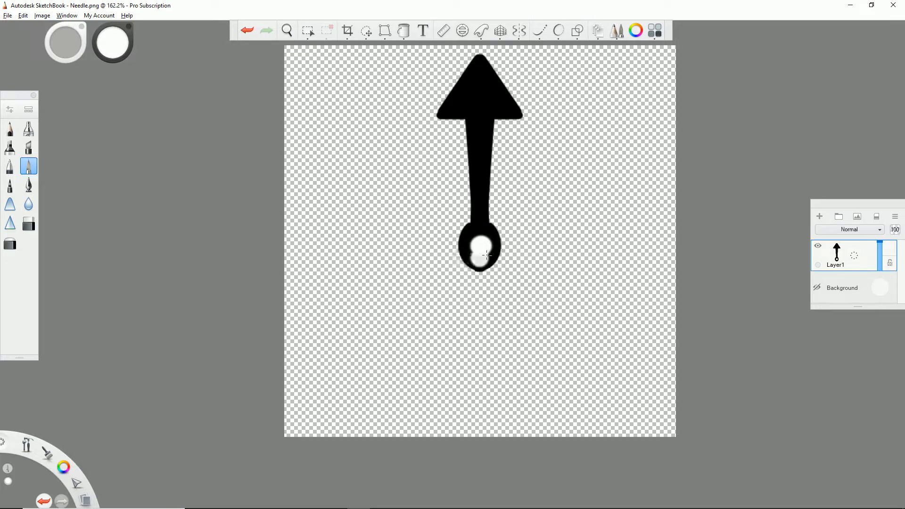
# - Switch to the Unreal Editor and import the Needle image into the Textures folder
pyautogui.hotkey('alt', 'Tab')
pyautogui.press('Tab')
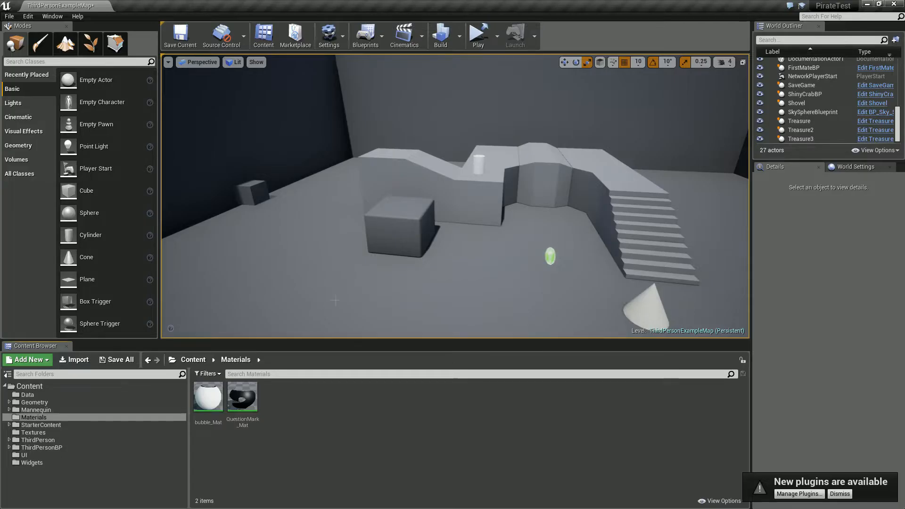
pyautogui.click(312, 442)
pyautogui.click(39, 434)
pyautogui.click(332, 433)
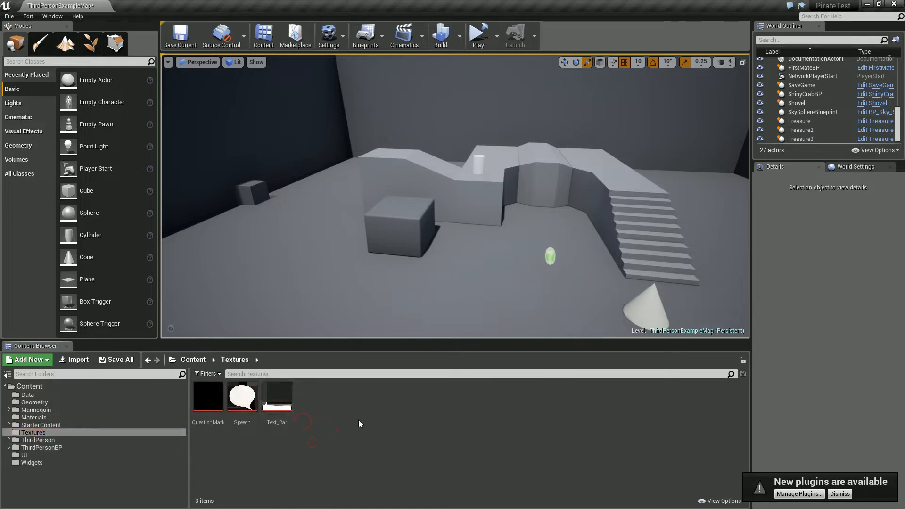
pyautogui.click(76, 360)
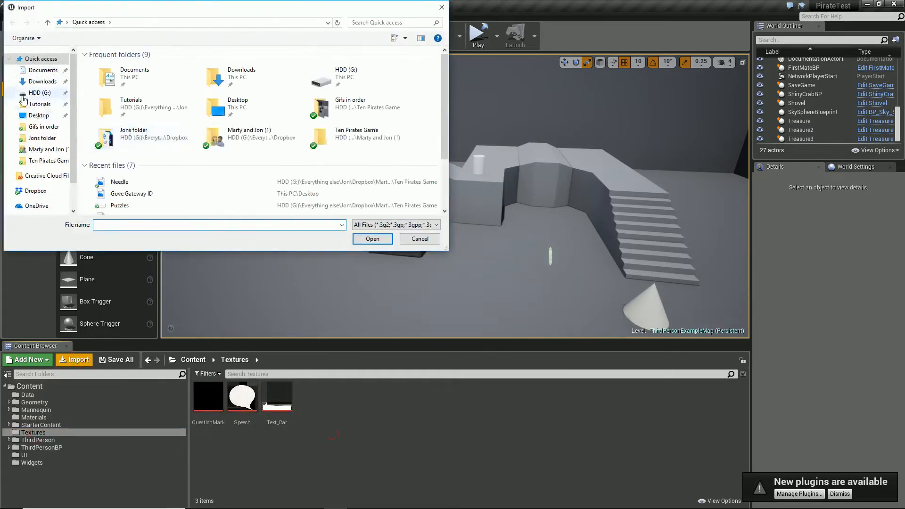
pyautogui.doubleClick(115, 188)
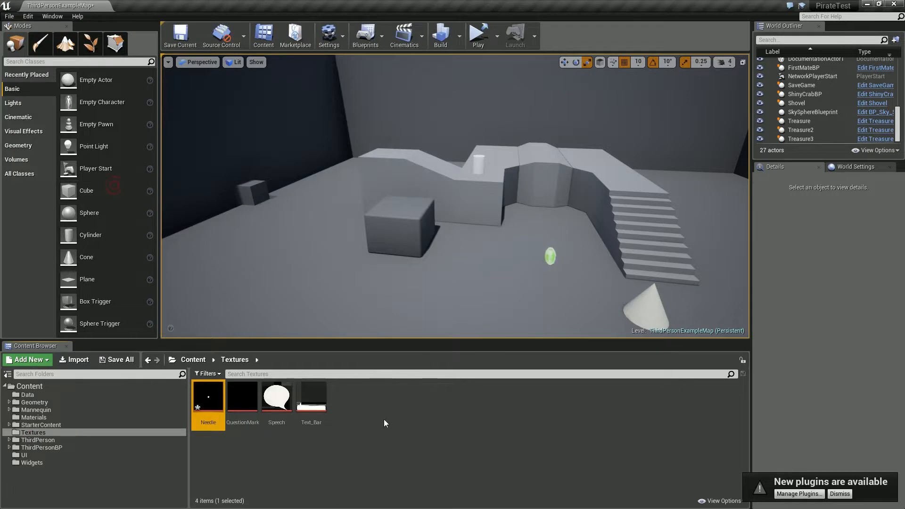
# - Create a material named Needle_Mat from the Needle texture
pyautogui.rightClick(204, 401)
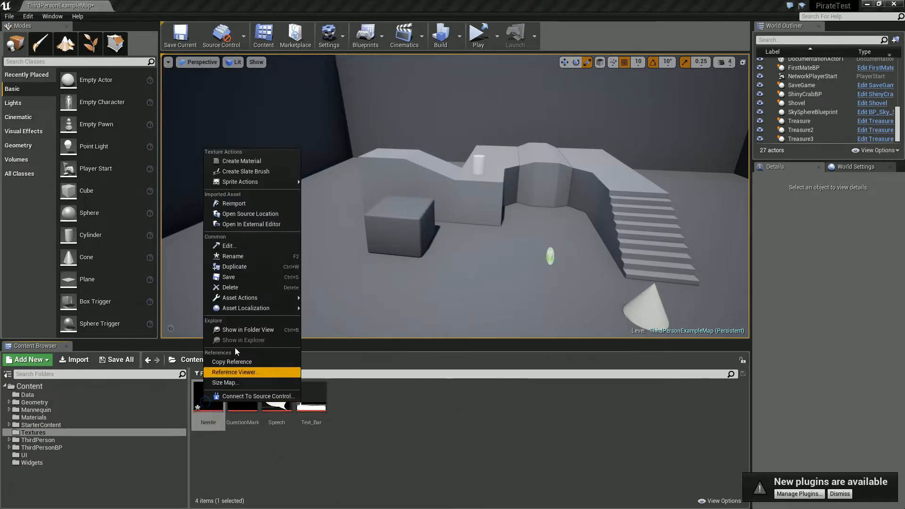
pyautogui.click(246, 161)
pyautogui.press('Return')
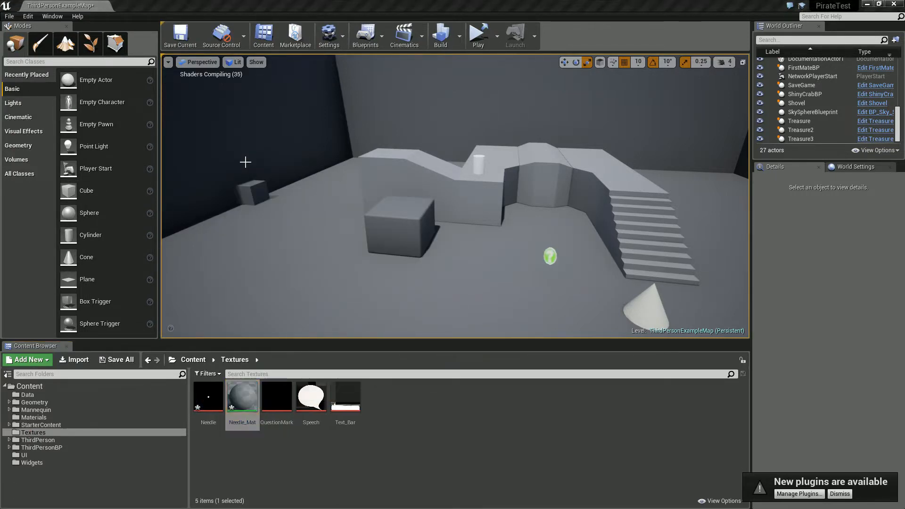
# - Open Needle_Mat in the material editor and show its preview on a plane
pyautogui.moveTo(869, 110); pyautogui.dragTo(399, 0)
pyautogui.moveTo(301, 213); pyautogui.dragTo(399, 283, button='right')
pyautogui.click(219, 255)
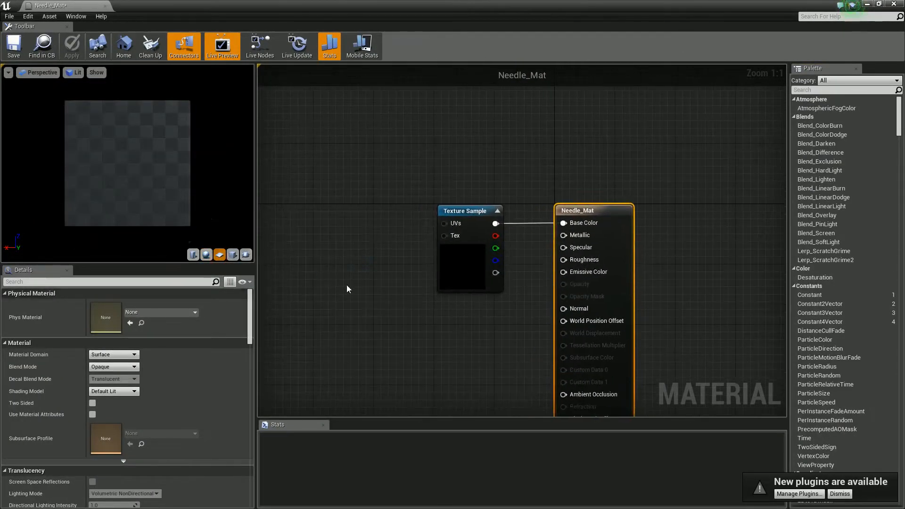
# - Set the material's blend mode to Masked and connect the Texture Sample's alpha output to Opacity Mask
pyautogui.moveTo(470, 221); pyautogui.dragTo(361, 273)
pyautogui.moveTo(417, 326); pyautogui.dragTo(480, 302, button='right')
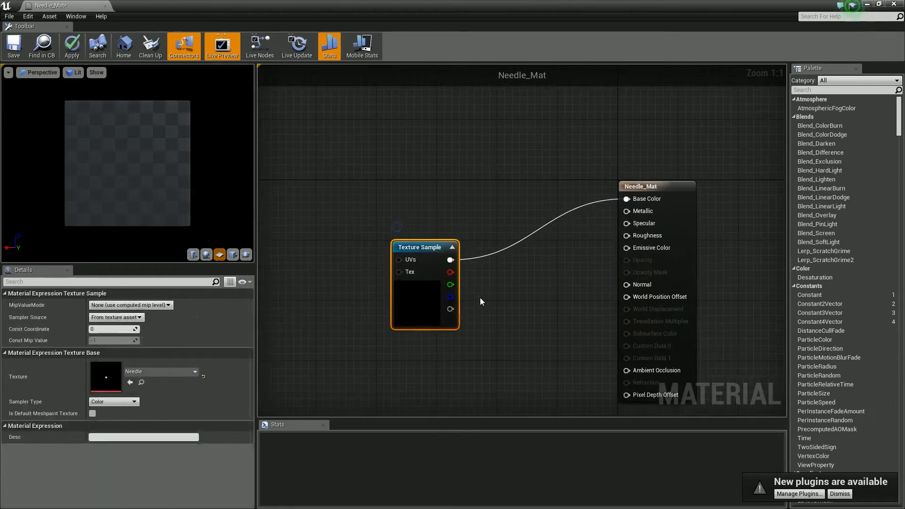
pyautogui.click(428, 351)
pyautogui.click(114, 367)
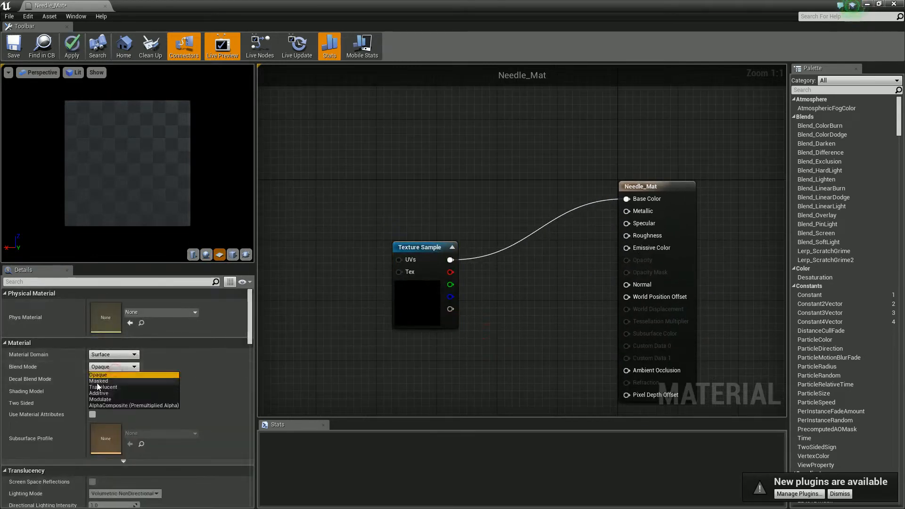
pyautogui.click(108, 380)
pyautogui.moveTo(450, 309); pyautogui.dragTo(640, 276)
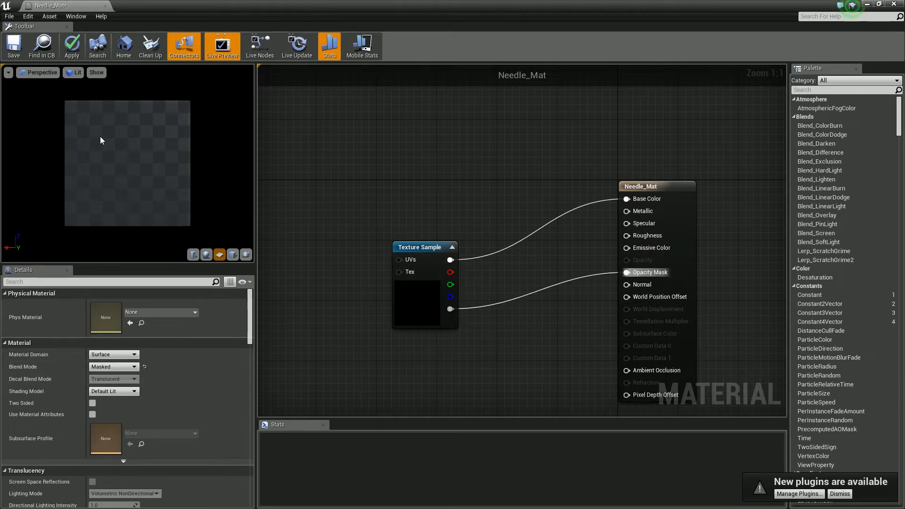
# - Add a CustomRotator node and connect its Rotated Values output to the Texture Sample's UVs input
pyautogui.moveTo(282, 222); pyautogui.dragTo(341, 217, button='right')
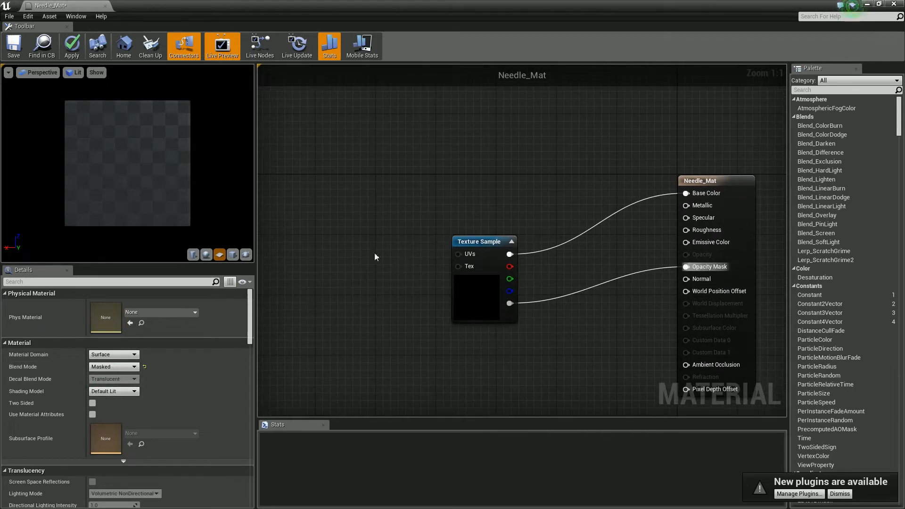
pyautogui.moveTo(377, 286); pyautogui.dragTo(408, 300, button='right')
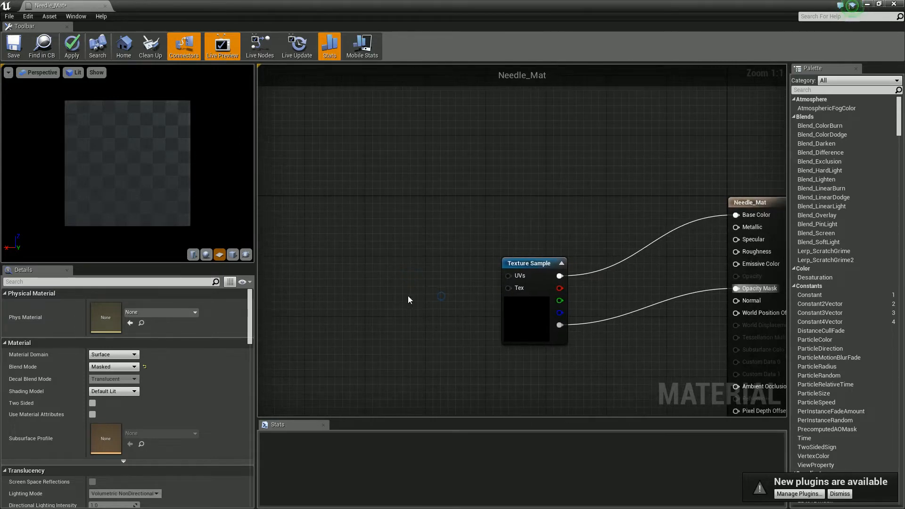
pyautogui.rightClick(362, 283)
pyautogui.write('cus')
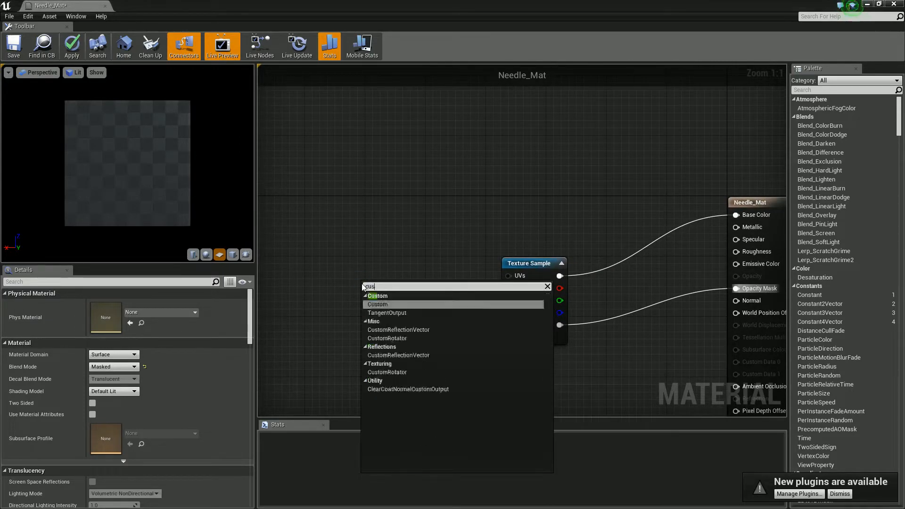
pyautogui.click(387, 338)
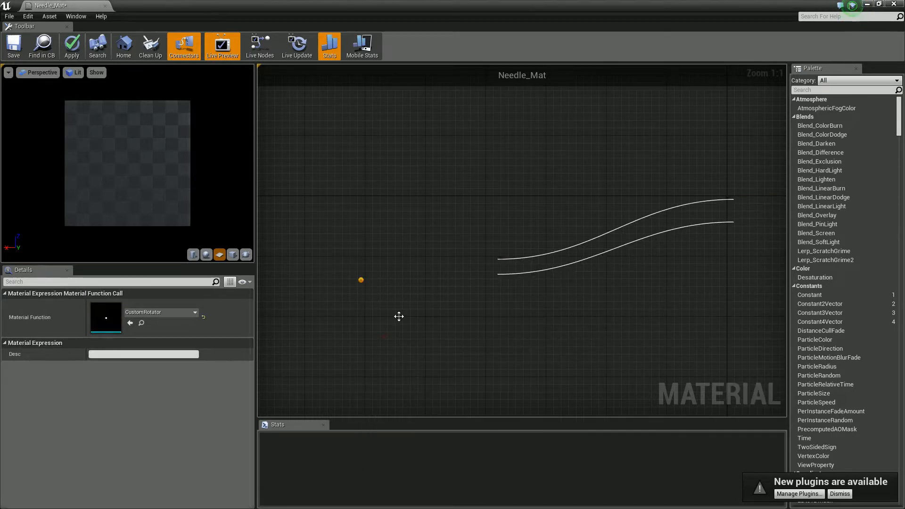
pyautogui.moveTo(357, 266); pyautogui.dragTo(372, 267)
pyautogui.moveTo(442, 275); pyautogui.dragTo(508, 276)
pyautogui.moveTo(441, 245); pyautogui.dragTo(591, 259, button='right')
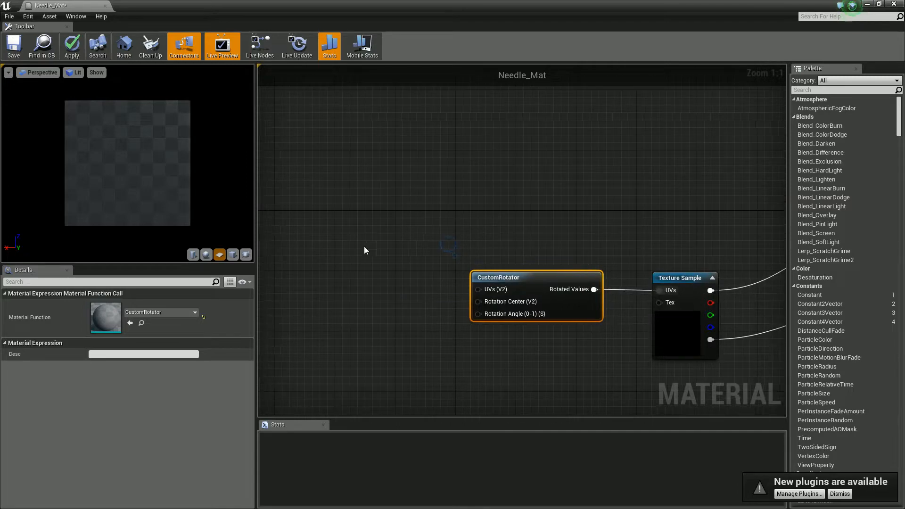
pyautogui.click(361, 249)
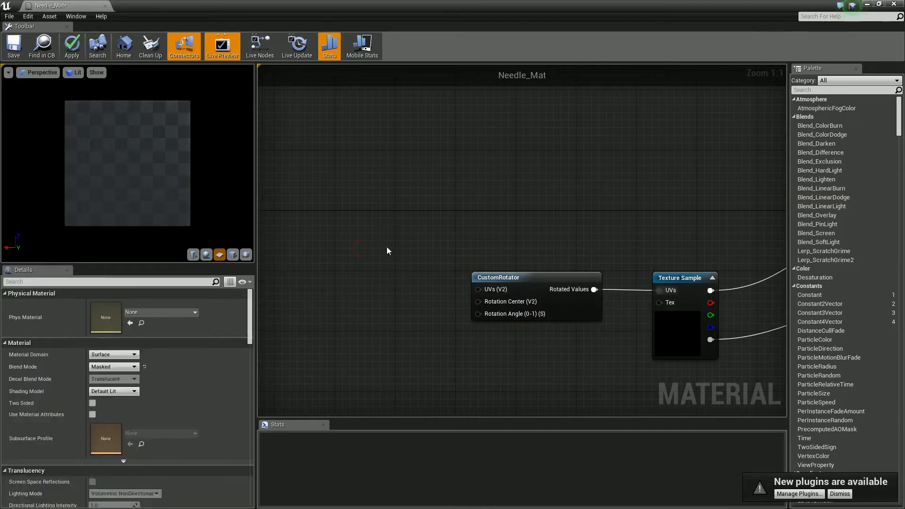
pyautogui.press('t')
pyautogui.click(386, 247)
pyautogui.press('Delete')
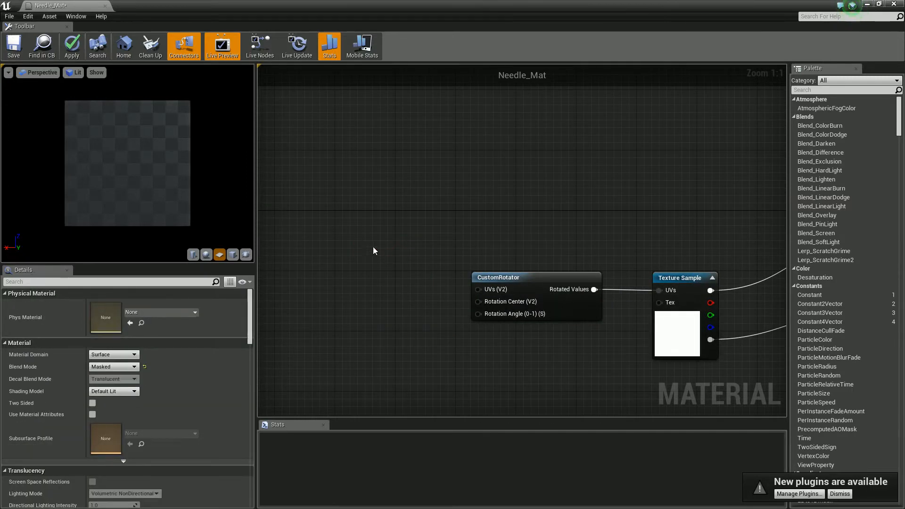
# - Add a texture coordinate node and connect it to the CustomRotator's UVs input
pyautogui.press('u')
pyautogui.click(369, 248)
pyautogui.moveTo(415, 268); pyautogui.dragTo(479, 291)
# - Add a Time node below the texture coordinate node, enable its period and set it to 1
pyautogui.moveTo(406, 342); pyautogui.dragTo(431, 329, button='right')
pyautogui.rightClick(426, 333)
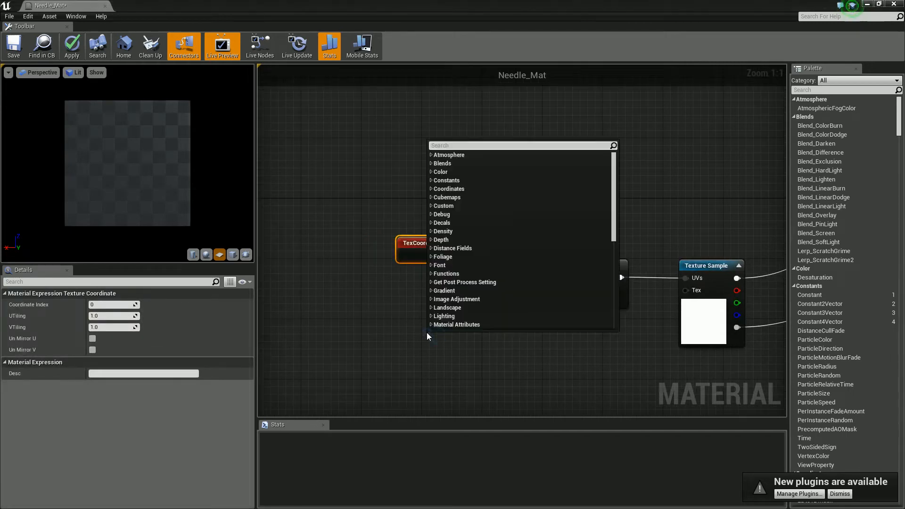
pyautogui.write('time')
pyautogui.press('Return')
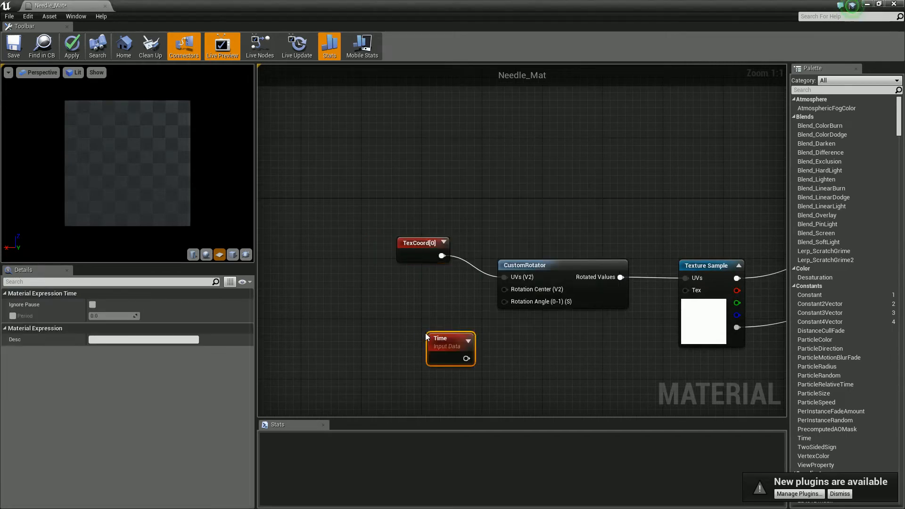
pyautogui.click(13, 316)
pyautogui.click(113, 316)
pyautogui.write('1')
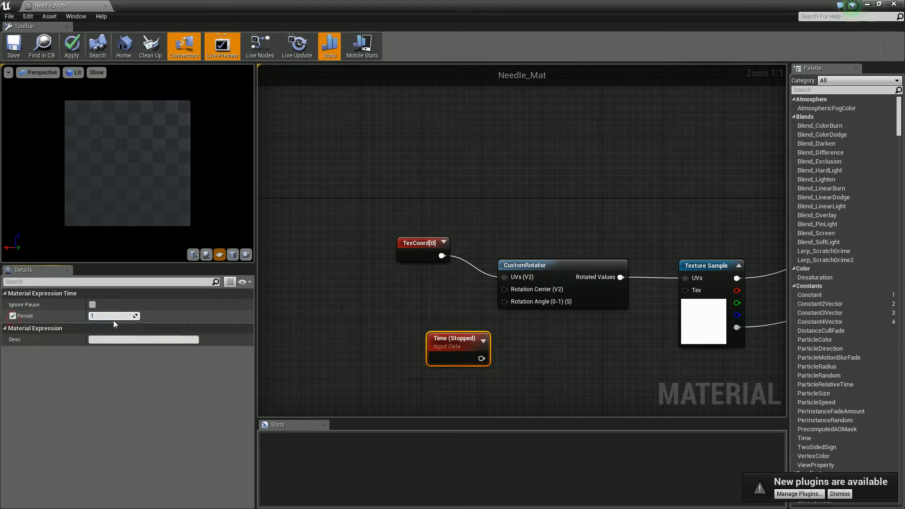
pyautogui.press('Return')
# - Reposition the Time node beside the CustomRotator and connect it to the Rotation Angle input
pyautogui.click(415, 335)
pyautogui.moveTo(444, 337); pyautogui.dragTo(371, 317)
pyautogui.moveTo(424, 337); pyautogui.dragTo(504, 301)
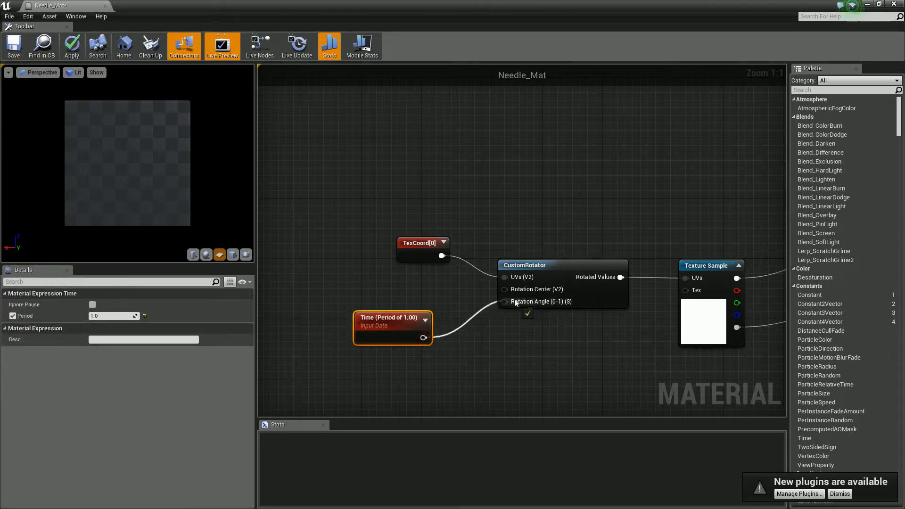
pyautogui.click(493, 339)
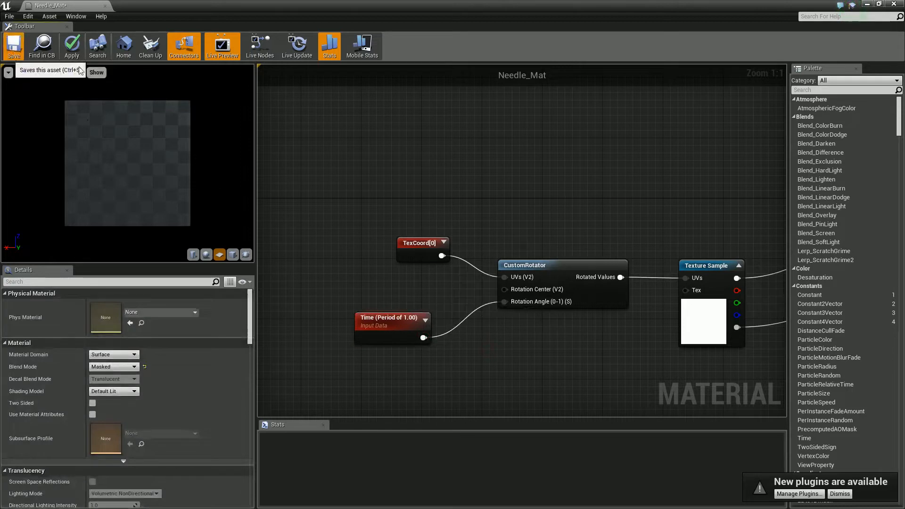
# - Save Needle_Mat and move its editor window aside to uncover the level editor
pyautogui.click(14, 45)
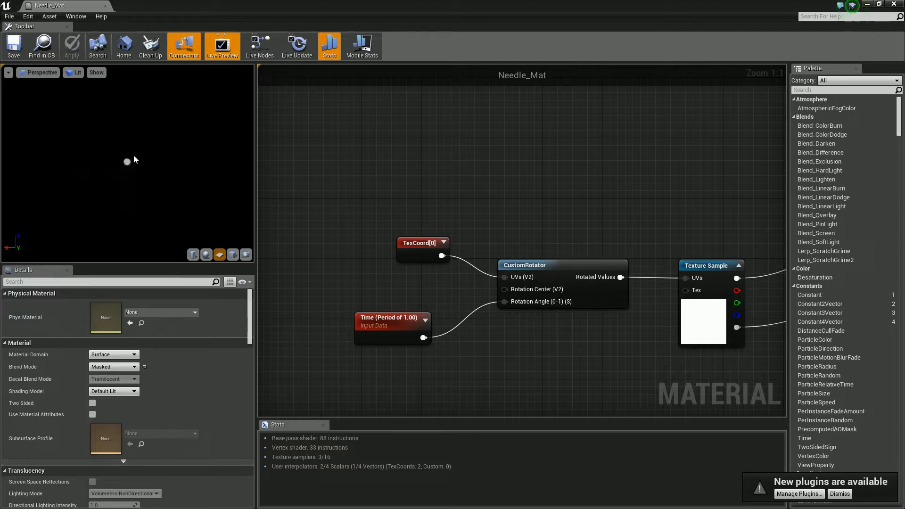
pyautogui.moveTo(174, 2); pyautogui.dragTo(523, 420)
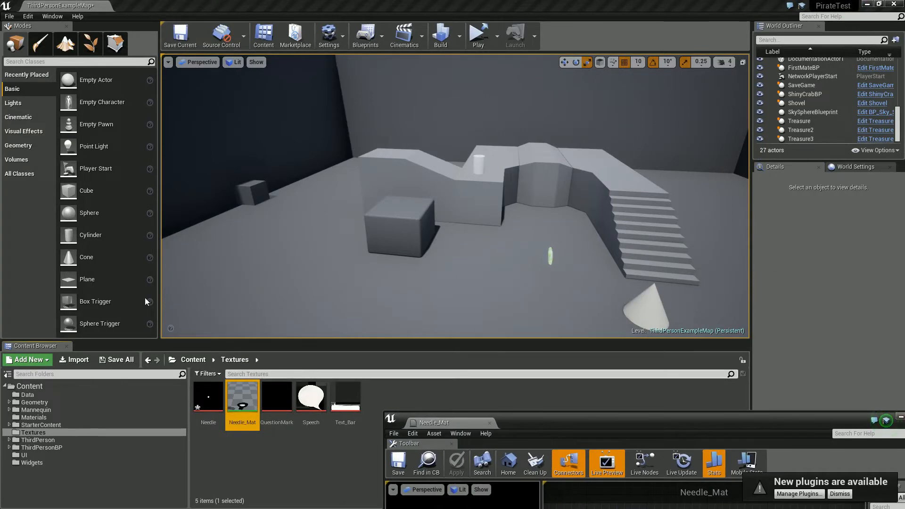
# - Place a plane on the floor in front of the cube, scale it to 2.0 and raise it to Z 210
pyautogui.moveTo(88, 279); pyautogui.dragTo(395, 309)
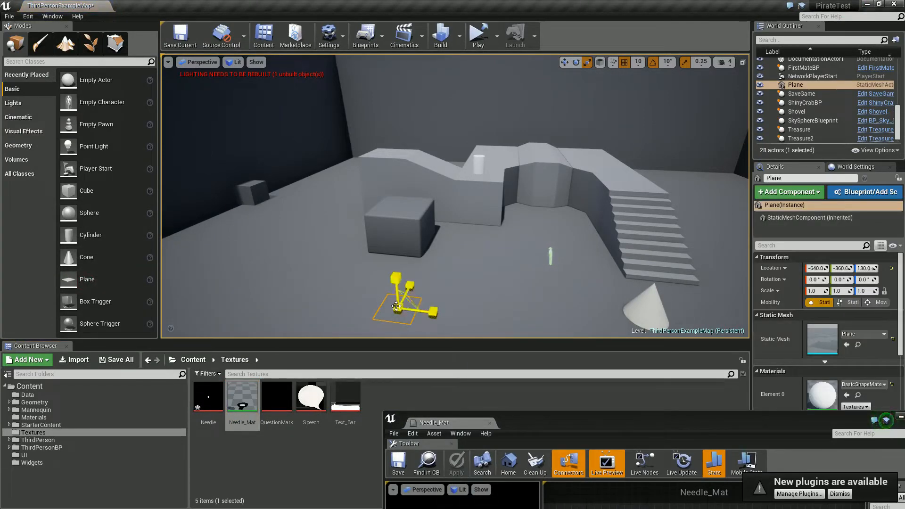
pyautogui.moveTo(413, 303); pyautogui.dragTo(396, 265)
pyautogui.press('w')
# - Apply the Needle_Mat material to the plane in the level and frame the plane in view
pyautogui.moveTo(244, 405); pyautogui.dragTo(405, 301)
pyautogui.press('f')
pyautogui.moveTo(362, 331); pyautogui.dragTo(448, 377, button='right')
pyautogui.press('s')
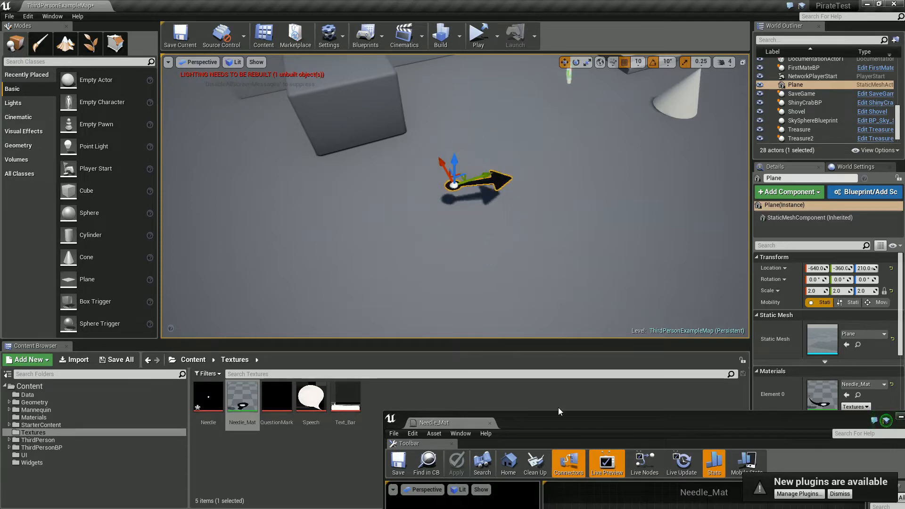
# - Replace the Time node in Needle_Mat with a Constant of 0 connected to the CustomRotator's Rotation Angle input
pyautogui.doubleClick(570, 420)
pyautogui.moveTo(351, 235); pyautogui.dragTo(366, 232, button='right')
pyautogui.click(396, 326)
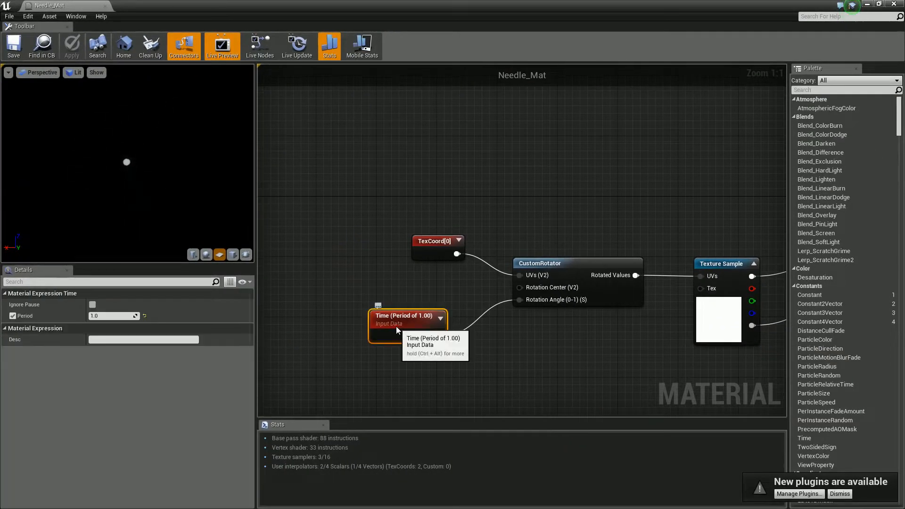
pyautogui.press('Delete')
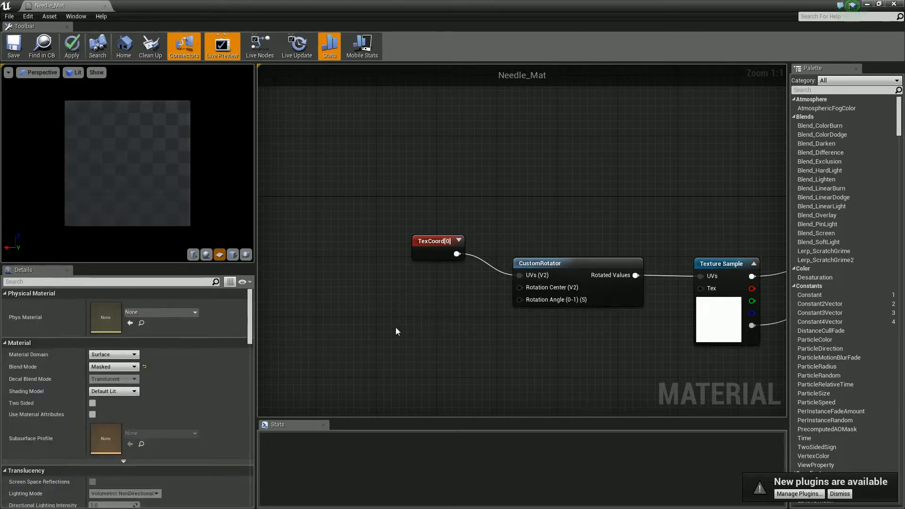
pyautogui.click(436, 318)
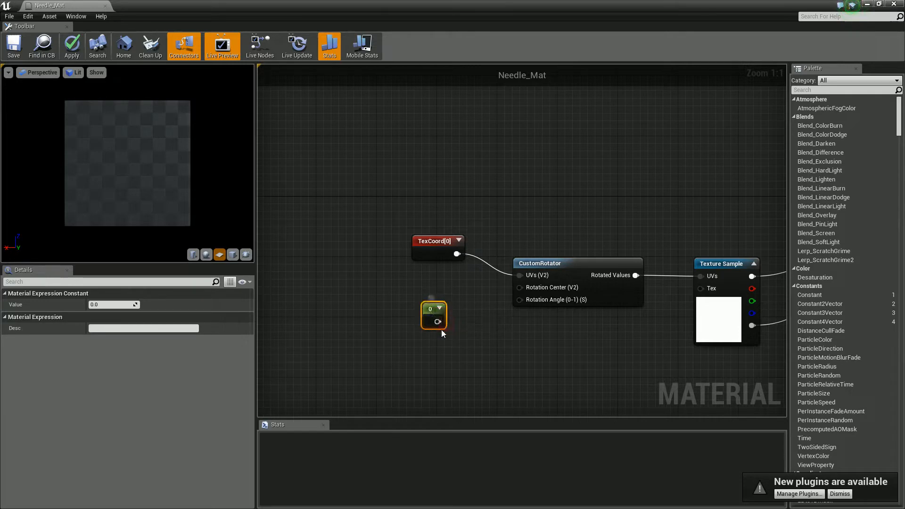
pyautogui.moveTo(437, 321); pyautogui.dragTo(539, 302)
pyautogui.moveTo(539, 356); pyautogui.dragTo(474, 374, button='right')
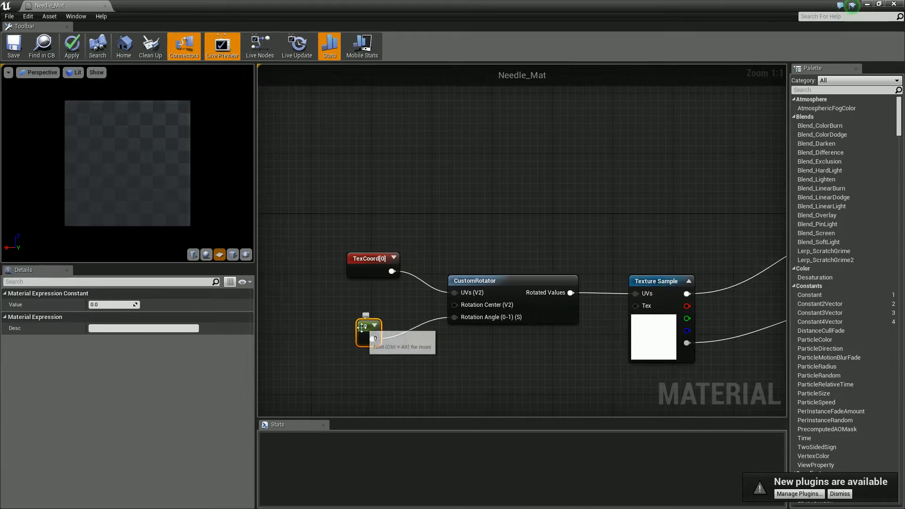
# - Search the material nodes for a position expression and add a Camera Position node below the Constant
pyautogui.rightClick(356, 364)
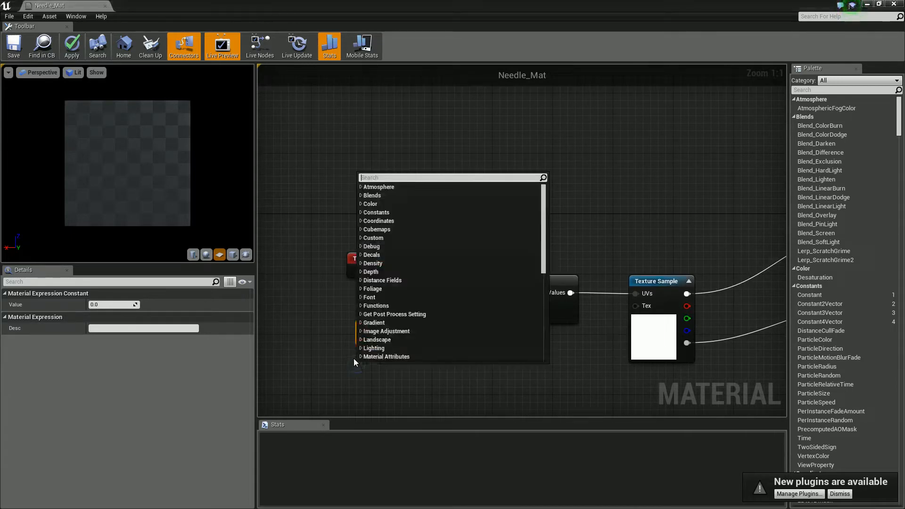
pyautogui.write('w')
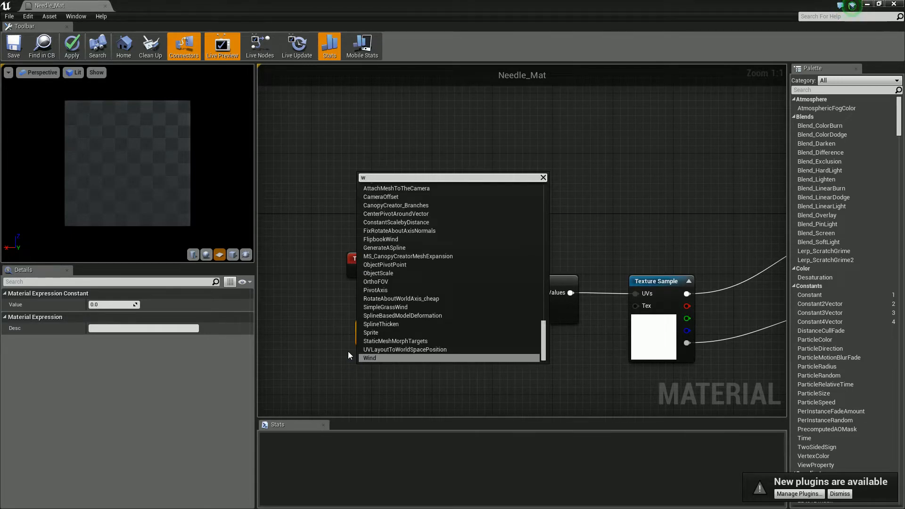
pyautogui.press('BackSpace')
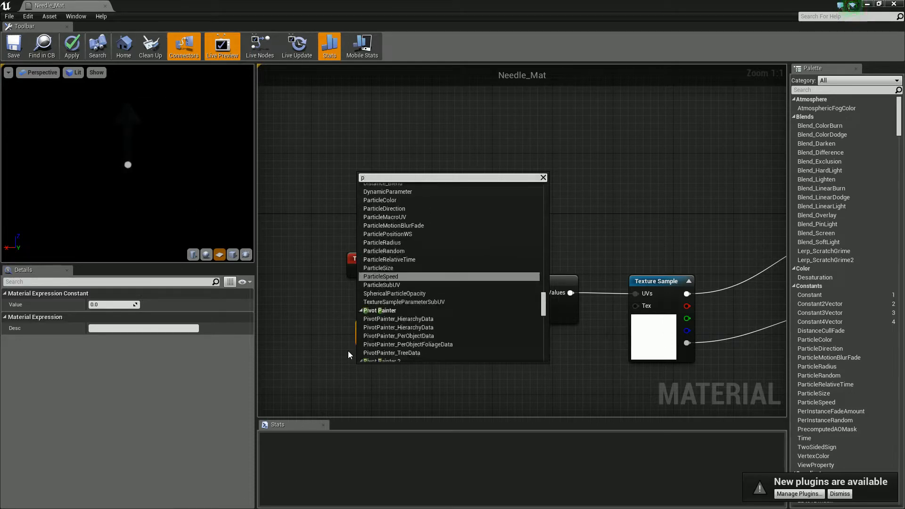
pyautogui.write('post')
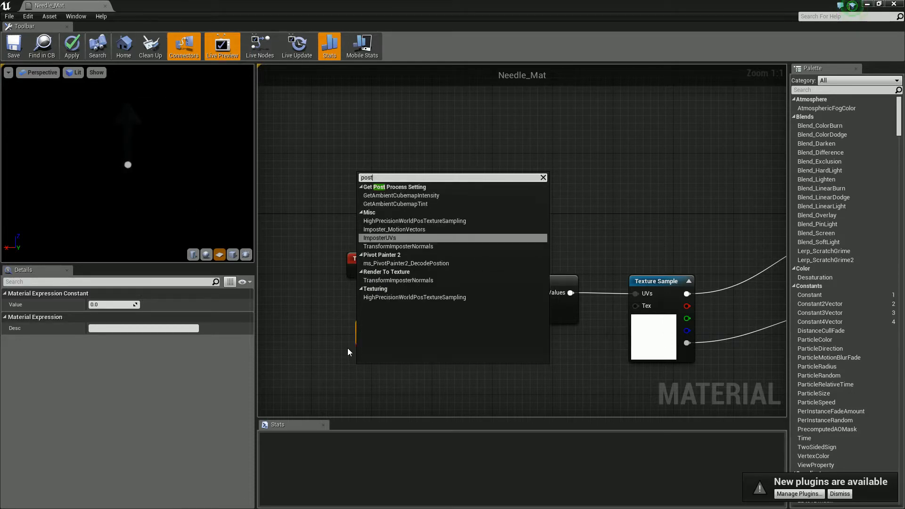
pyautogui.press('BackSpace')
pyautogui.write('i')
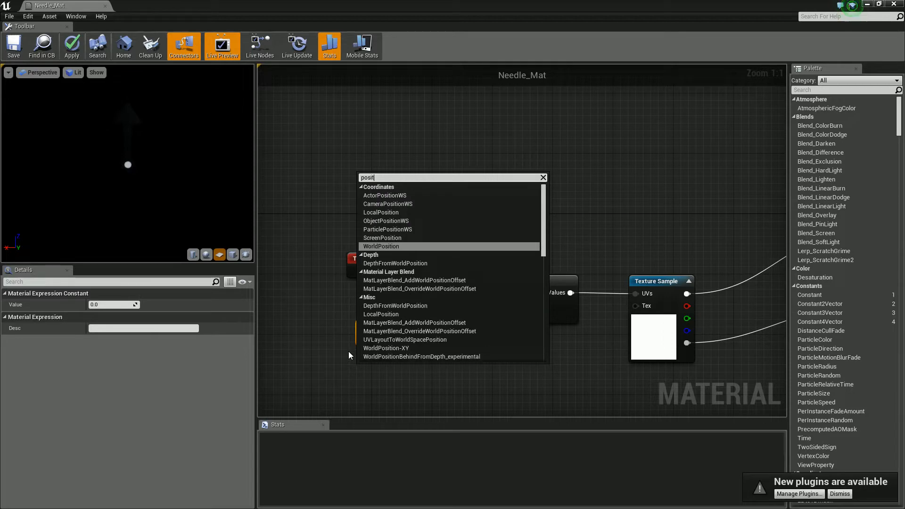
pyautogui.click(379, 205)
# - Feed Camera Position through a new Clamp node into the CustomRotator's Rotation Angle and save the material
pyautogui.moveTo(391, 374); pyautogui.dragTo(426, 389)
pyautogui.write('clamp')
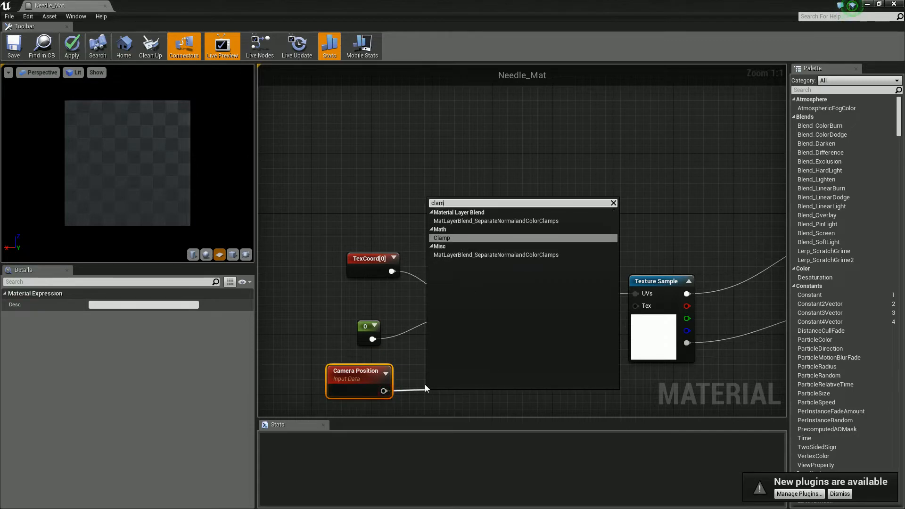
pyautogui.press('Return')
pyautogui.moveTo(466, 396); pyautogui.dragTo(458, 317)
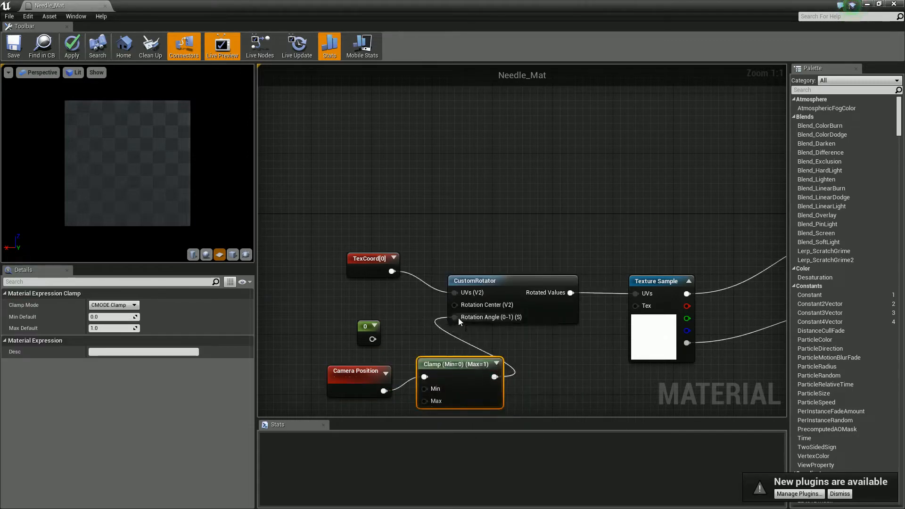
pyautogui.click(16, 43)
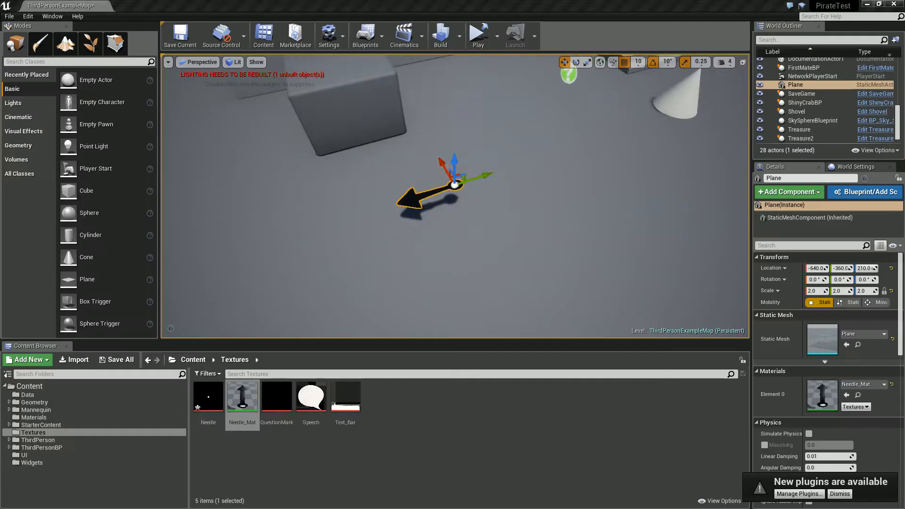
# - Examine the needle plane in the level from different distances and angles to check its rotation
pyautogui.moveTo(452, 197); pyautogui.dragTo(459, 198, button='right')
pyautogui.moveTo(475, 269)
pyautogui.mouseDown(button='right')
pyautogui.moveTo(477, 288)
pyautogui.moveTo(475, 268)
pyautogui.mouseUp(button='right')
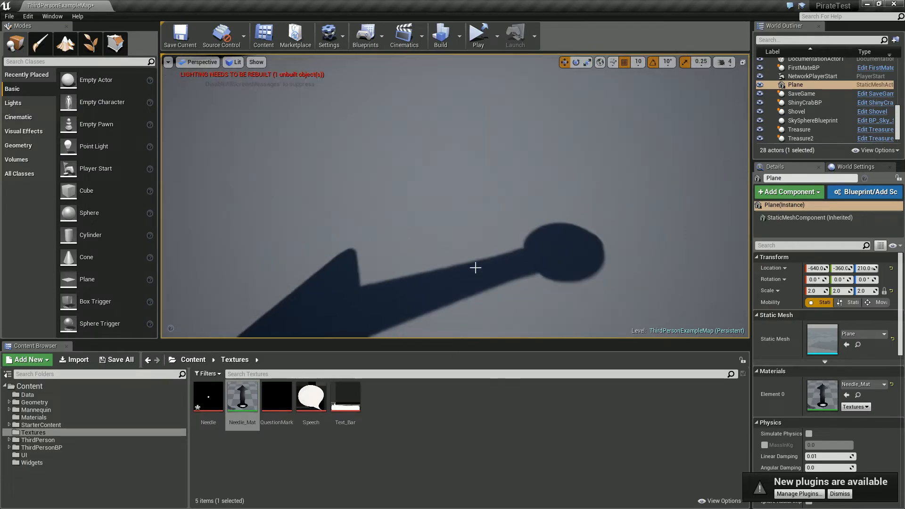
pyautogui.scroll(-8, 475, 268)
pyautogui.scroll(6, 476, 268)
pyautogui.scroll(-4, 476, 268)
pyautogui.press('s')
pyautogui.moveTo(475, 269)
pyautogui.mouseDown(button='right')
pyautogui.moveTo(459, 268)
pyautogui.moveTo(490, 266)
pyautogui.mouseUp(button='right')
pyautogui.press('w')
pyautogui.press('s')
pyautogui.moveTo(455, 195); pyautogui.dragTo(501, 189, button='right')
pyautogui.press('w')
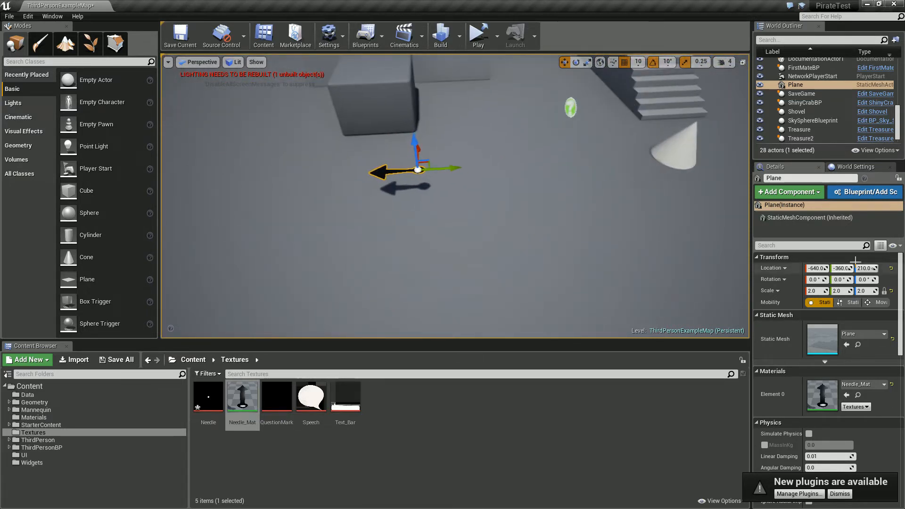
# - Delete every node feeding the Texture Sample in Needle_Mat, including the CustomRotator, and save the material
pyautogui.moveTo(904, 135); pyautogui.dragTo(561, 0)
pyautogui.moveTo(339, 287); pyautogui.dragTo(347, 234, button='right')
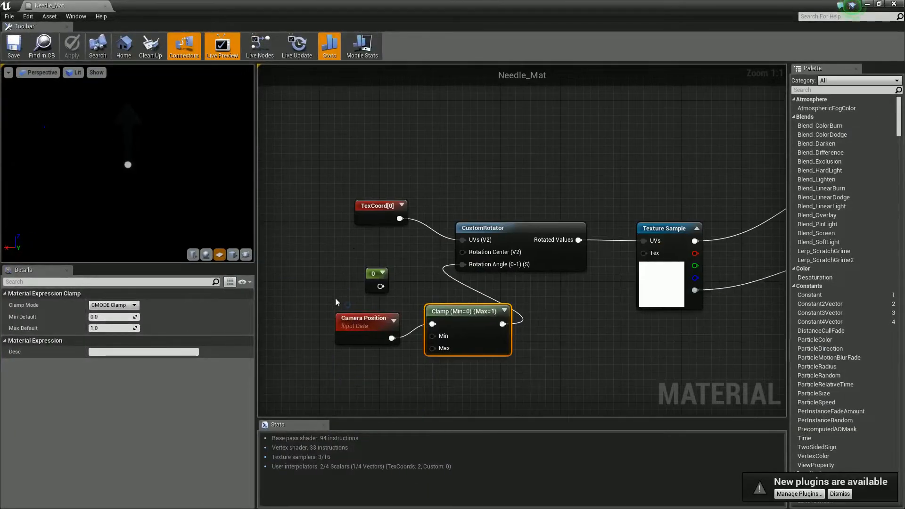
pyautogui.moveTo(329, 394); pyautogui.dragTo(572, 171)
pyautogui.press('Delete')
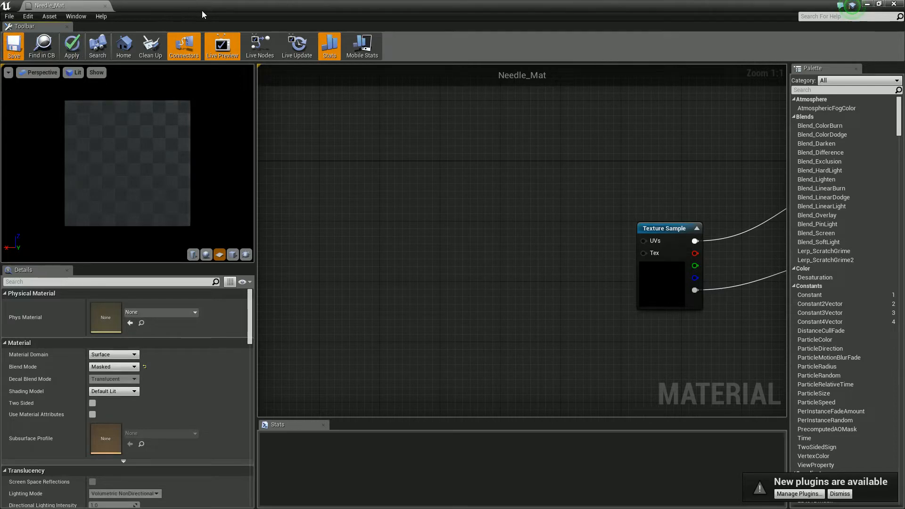
pyautogui.hotkey('ctrl', 's')
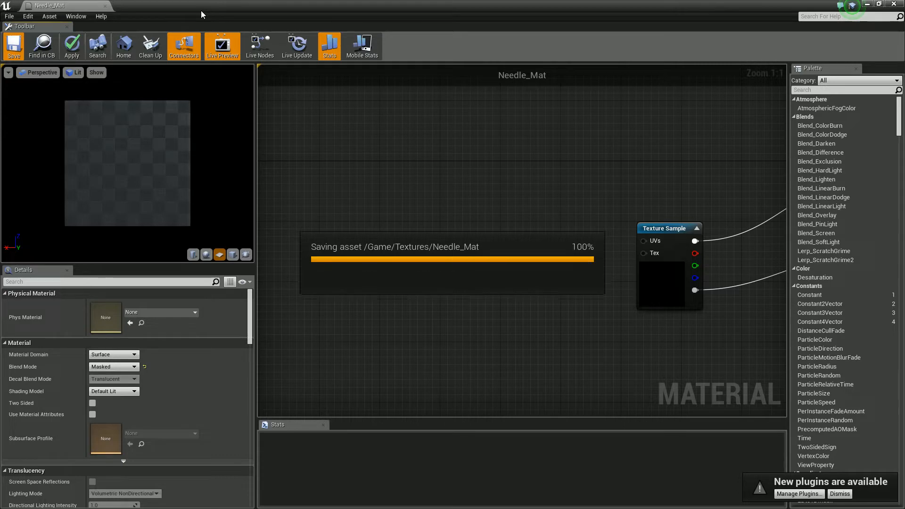
# - Create an Actor blueprint named NeedleBP in the Textures folder and open it for editing
pyautogui.moveTo(200, 11); pyautogui.dragTo(904, 158)
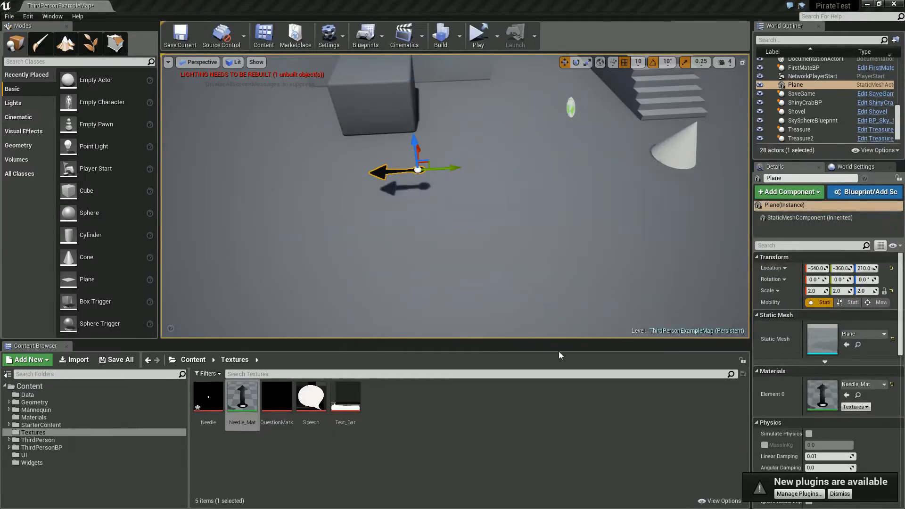
pyautogui.rightClick(403, 415)
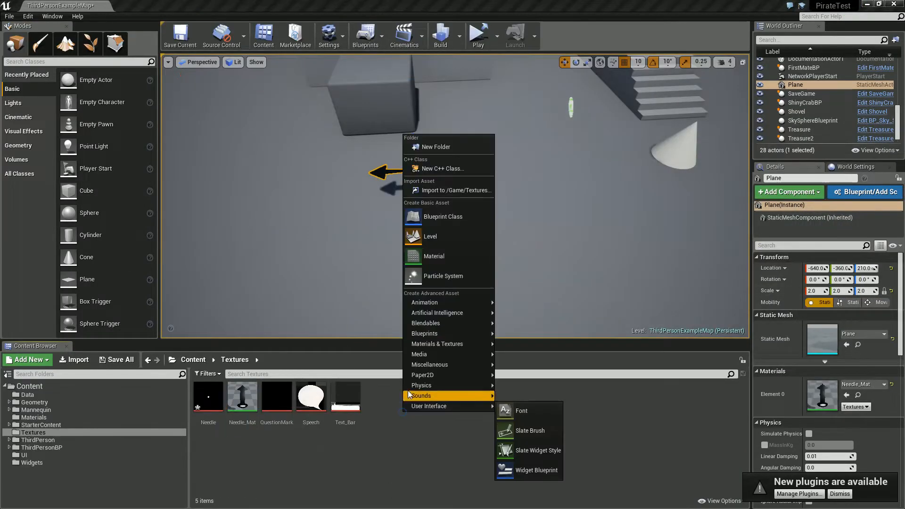
pyautogui.click(434, 214)
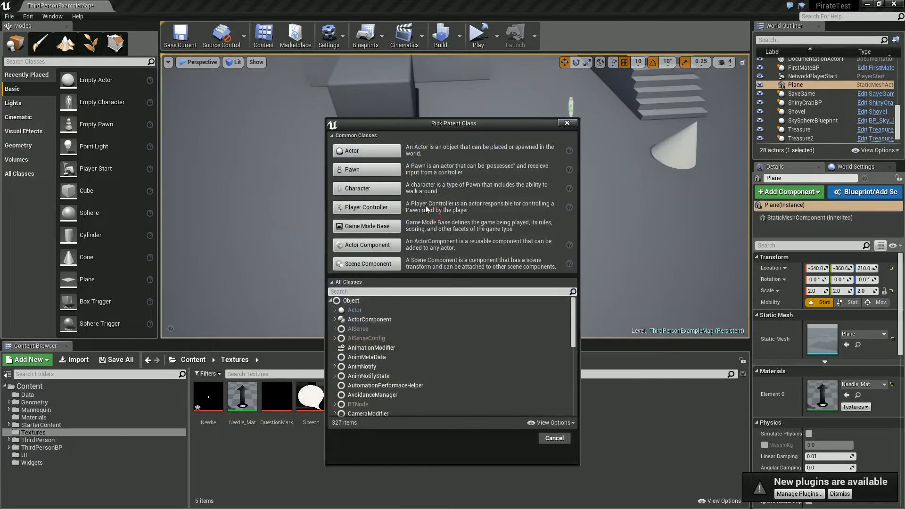
pyautogui.click(375, 151)
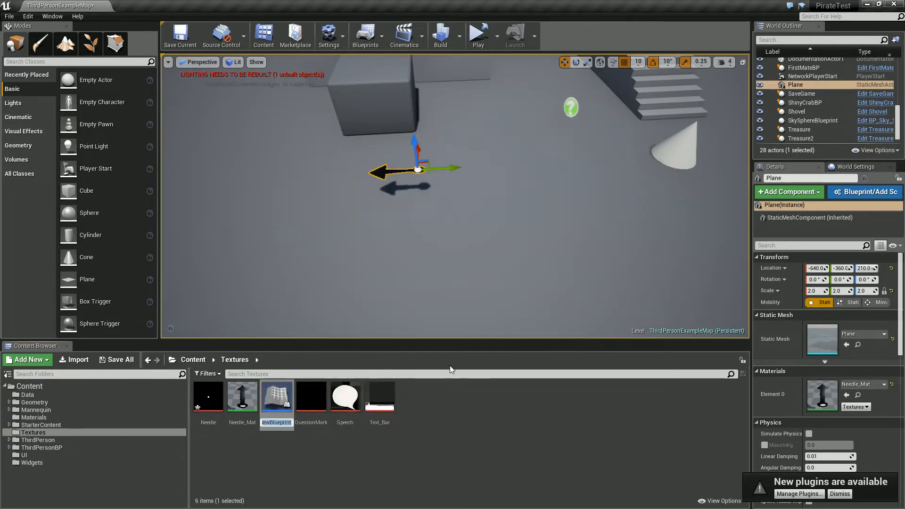
pyautogui.write('Needle')
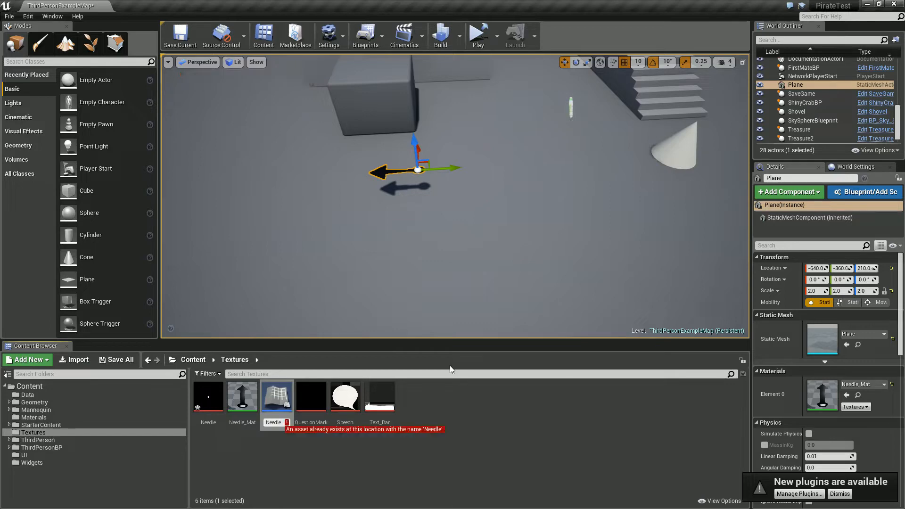
pyautogui.write('BP')
pyautogui.press('Return')
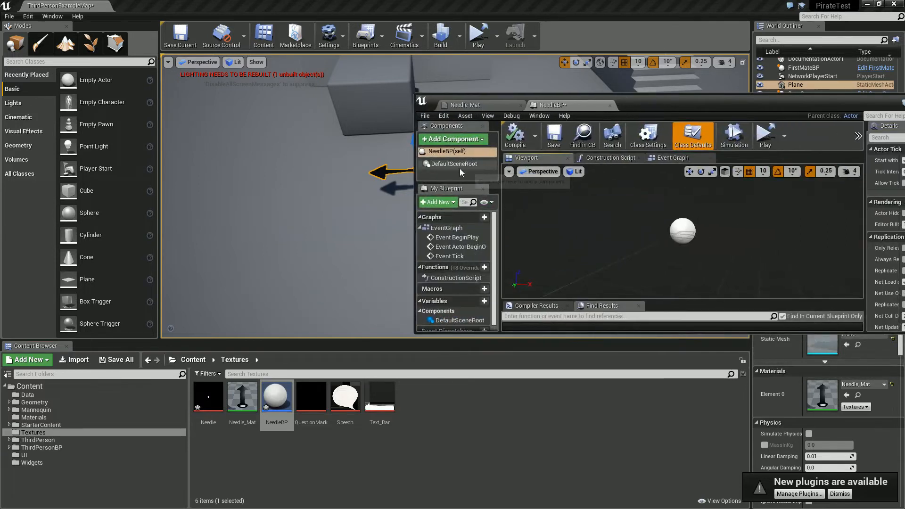
# - Add a Plane component to NeedleBP
pyautogui.click(449, 138)
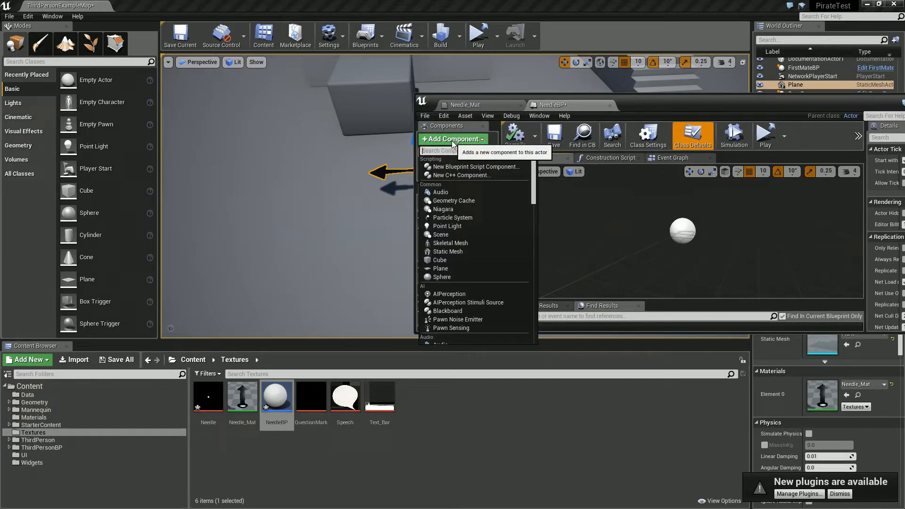
pyautogui.write('plane')
pyautogui.press('Return')
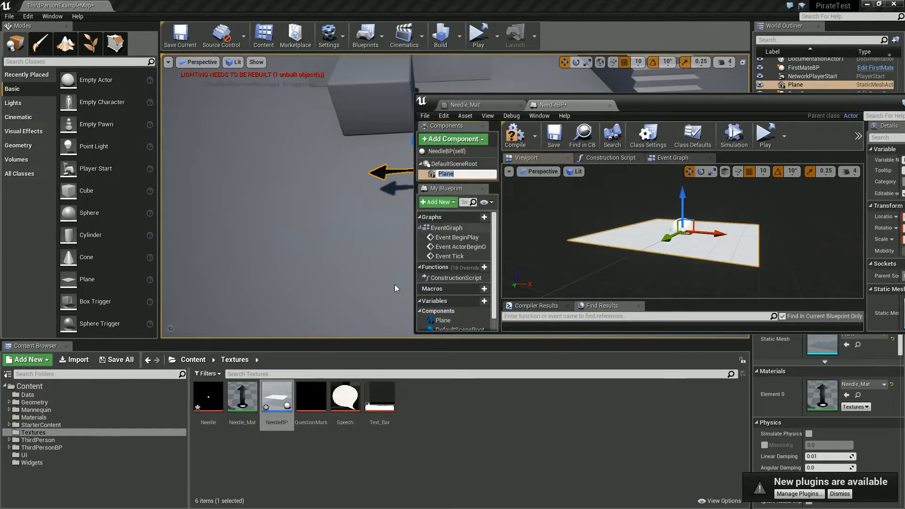
# - Assign Needle_Mat as the Element 0 material of NeedleBP's Plane component
pyautogui.moveTo(242, 398); pyautogui.dragTo(795, 258)
pyautogui.moveTo(774, 102); pyautogui.dragTo(687, 100)
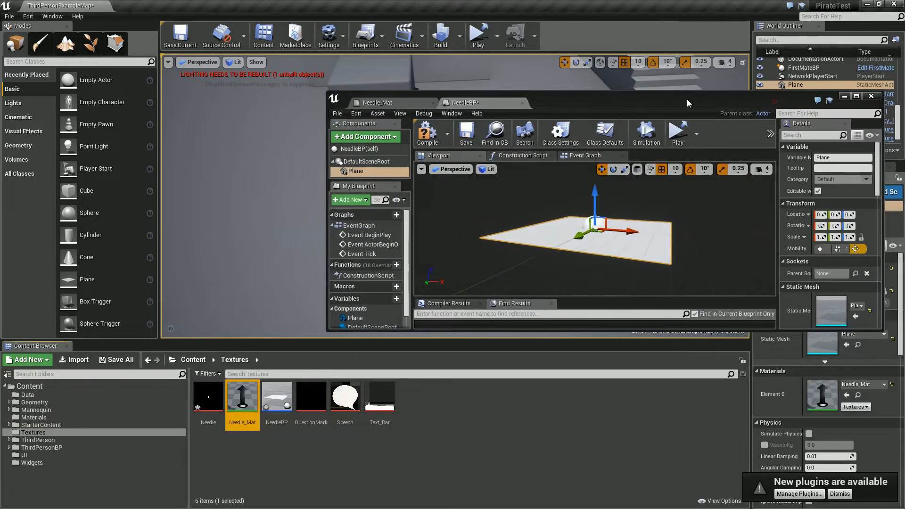
pyautogui.scroll(-2, 806, 299)
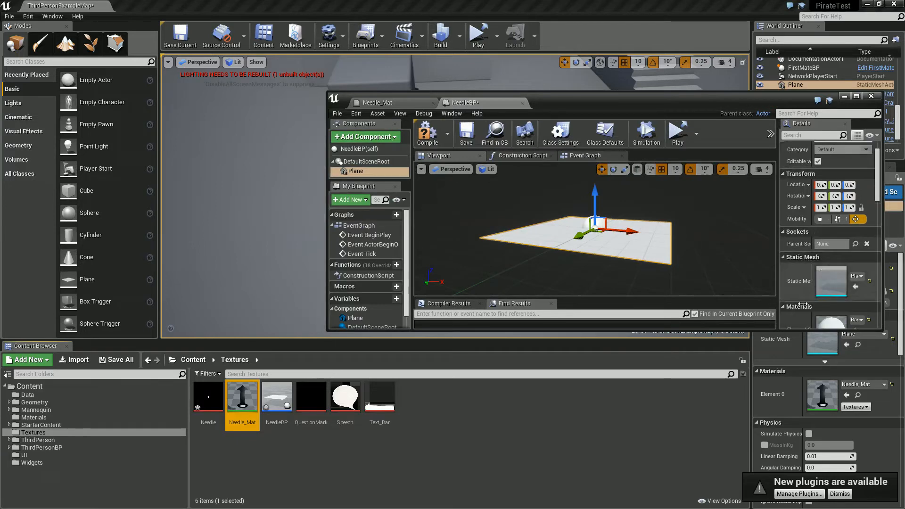
pyautogui.moveTo(243, 404); pyautogui.dragTo(829, 325)
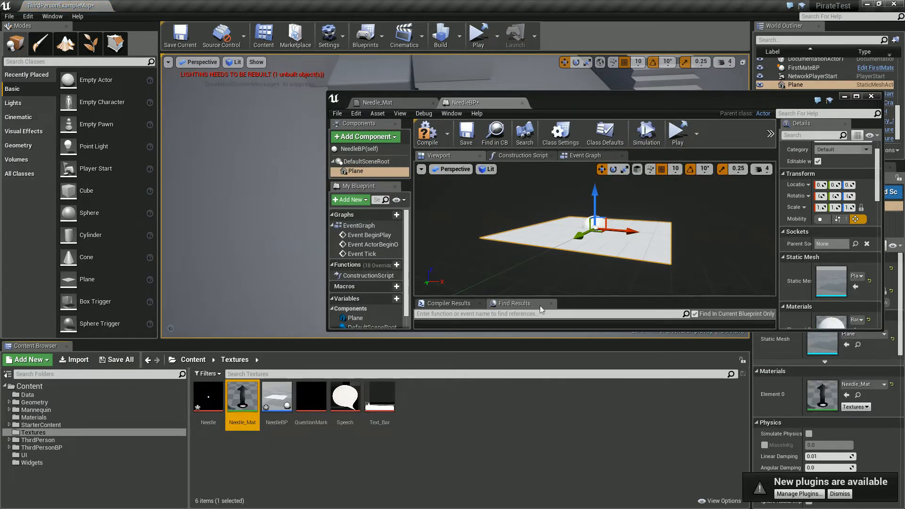
pyautogui.moveTo(243, 404); pyautogui.dragTo(821, 324)
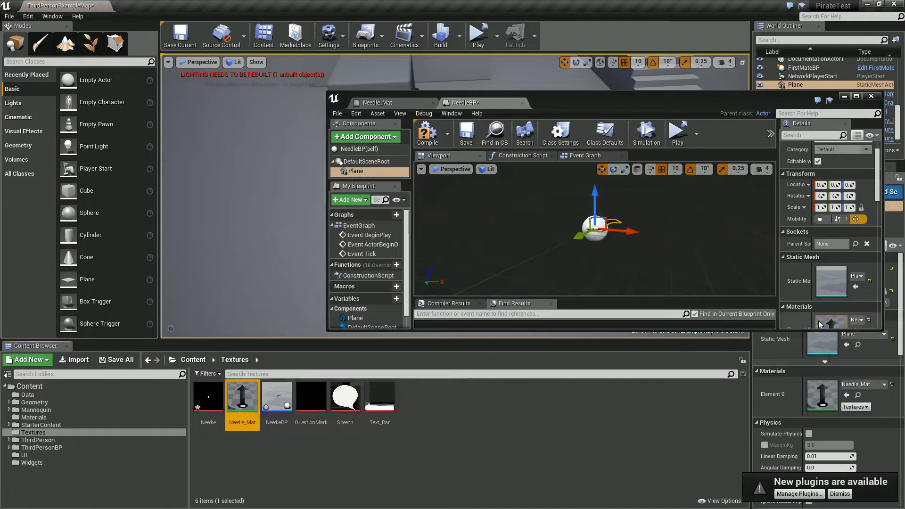
# - Maximize the blueprint editor and raise the Plane component to a Z location of 20 cm
pyautogui.doubleClick(605, 95)
pyautogui.keyDown('alt'); pyautogui.moveTo(442, 172); pyautogui.dragTo(440, 390); pyautogui.keyUp('alt')
pyautogui.moveTo(441, 390); pyautogui.dragTo(396, 364, button='right')
pyautogui.moveTo(572, 228)
pyautogui.mouseDown()
pyautogui.moveTo(571, 182)
pyautogui.moveTo(575, 198)
pyautogui.moveTo(491, 136)
pyautogui.moveTo(532, 253)
pyautogui.moveTo(586, 240)
pyautogui.moveTo(571, 213)
pyautogui.mouseUp()
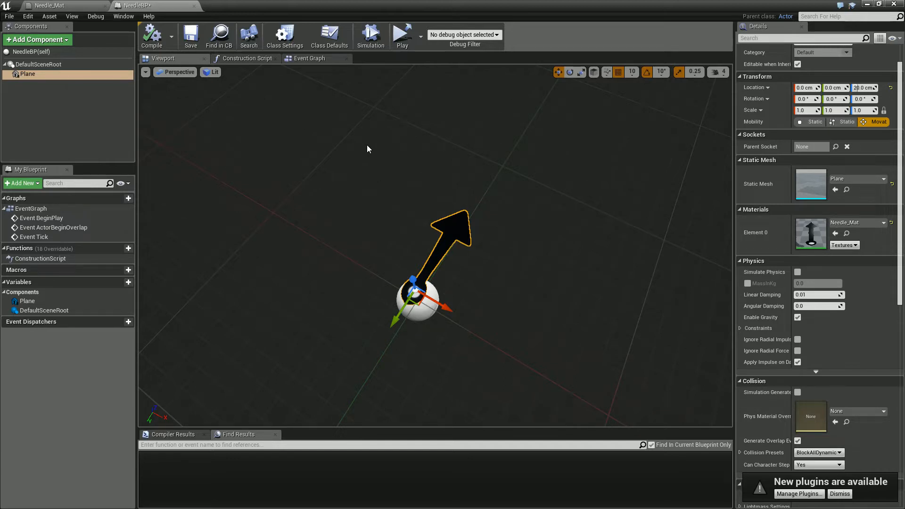
# - Create a function named UpdateCompass in NeedleBP
pyautogui.click(320, 58)
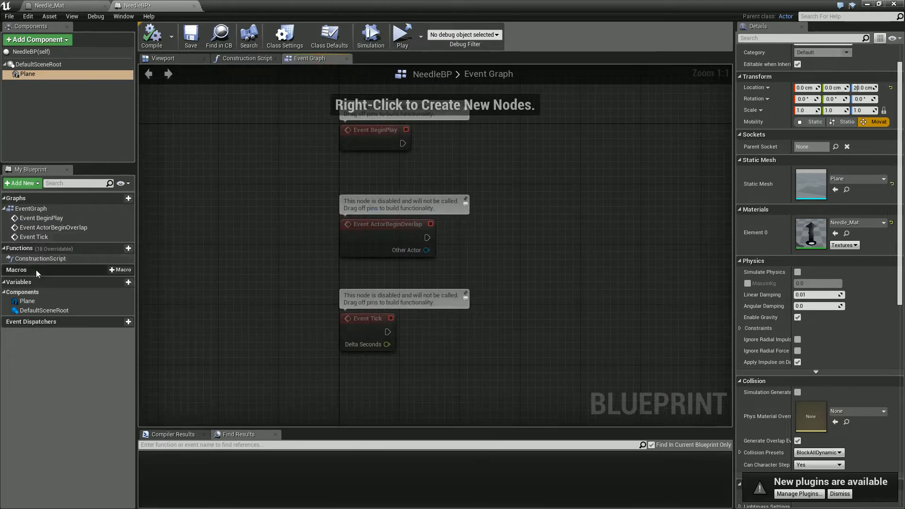
pyautogui.click(132, 246)
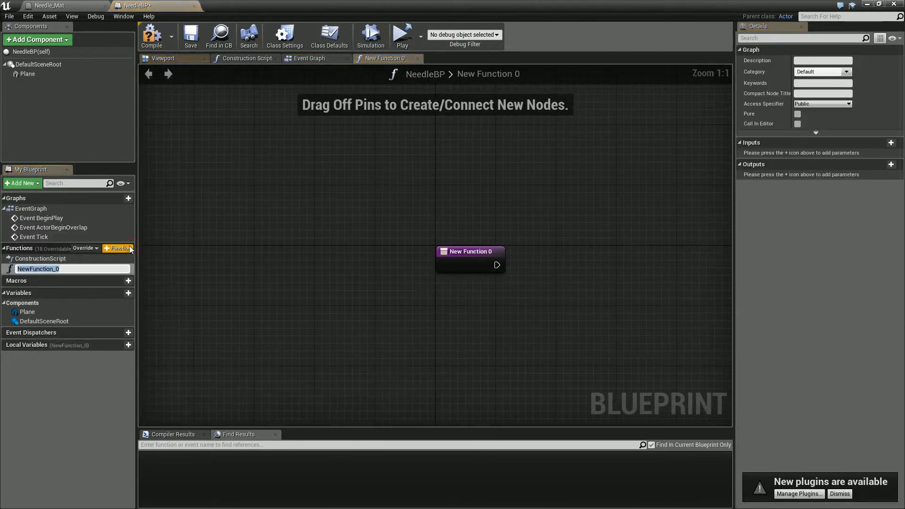
pyautogui.write('UpdateCompa')
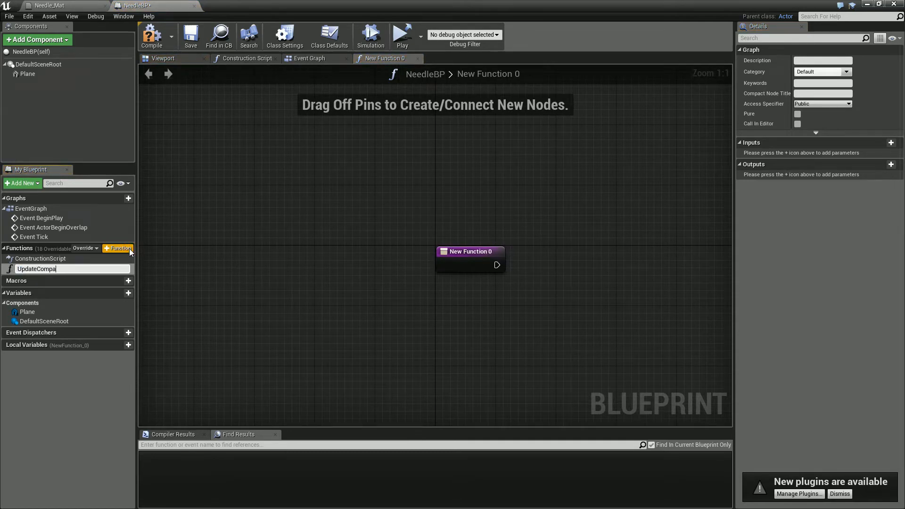
pyautogui.write('ss')
pyautogui.press('Return')
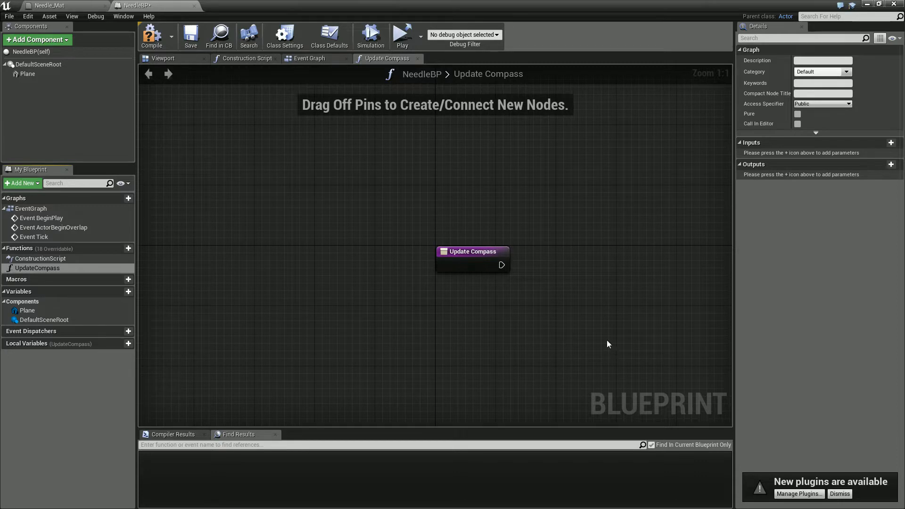
# - Add a SetActorRotation node to the UpdateCompass graph, executed from the function's entry node
pyautogui.moveTo(607, 344); pyautogui.dragTo(423, 317, button='right')
pyautogui.moveTo(317, 253); pyautogui.dragTo(560, 259)
pyautogui.write('set')
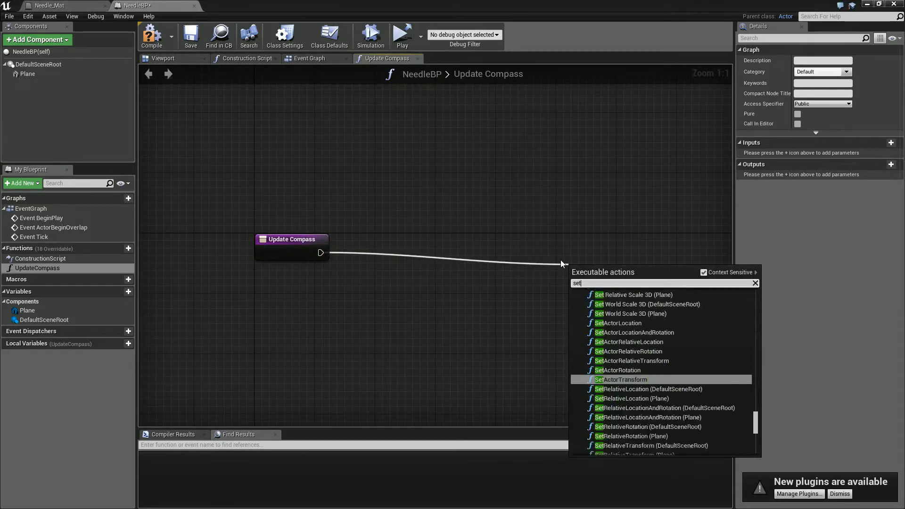
pyautogui.write(' act')
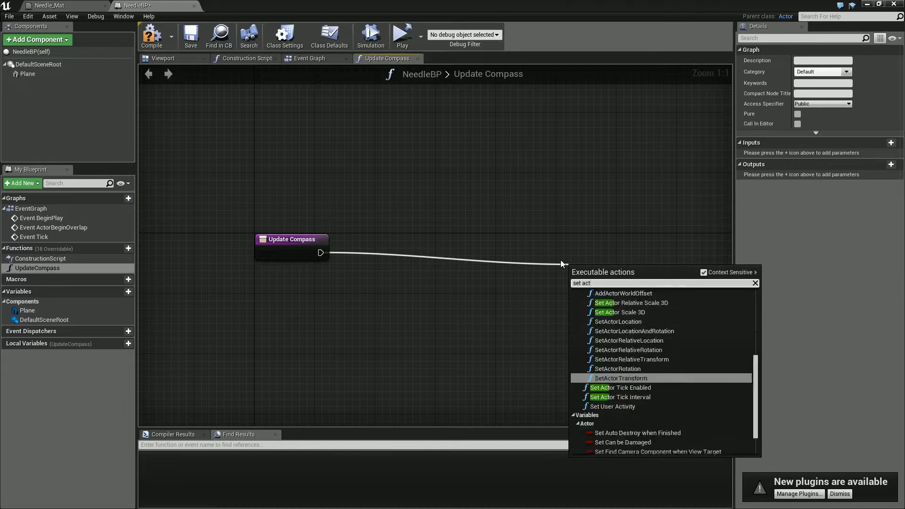
pyautogui.write('or ro')
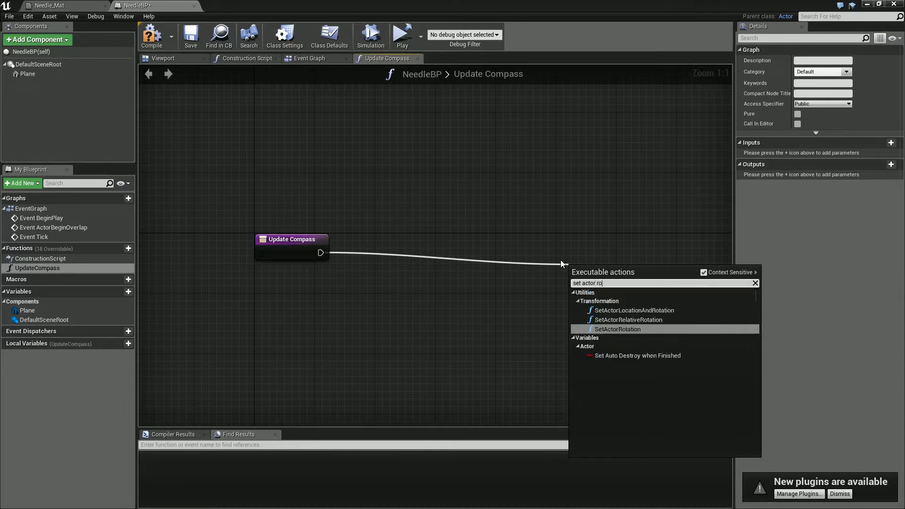
pyautogui.press('Return')
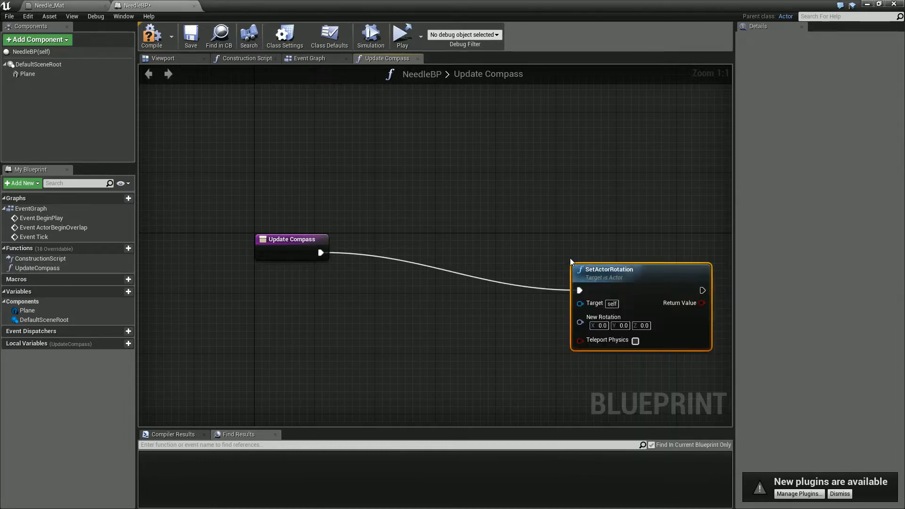
pyautogui.moveTo(535, 329); pyautogui.dragTo(502, 321, button='right')
# - Bring a reference to the Plane component into the graph and feed it into a GetWorldLocation node
pyautogui.moveTo(262, 283); pyautogui.dragTo(381, 281, button='right')
pyautogui.moveTo(26, 74); pyautogui.dragTo(305, 282)
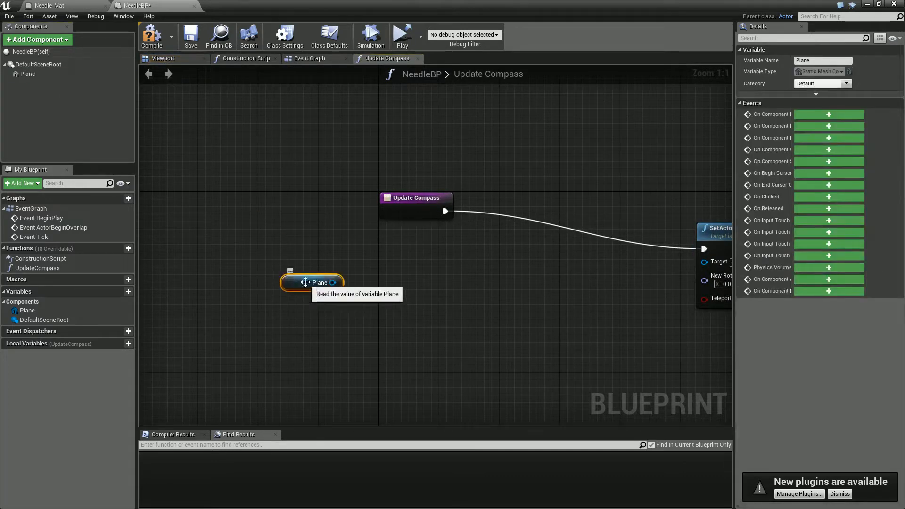
pyautogui.moveTo(333, 282); pyautogui.dragTo(414, 293)
pyautogui.write('world po')
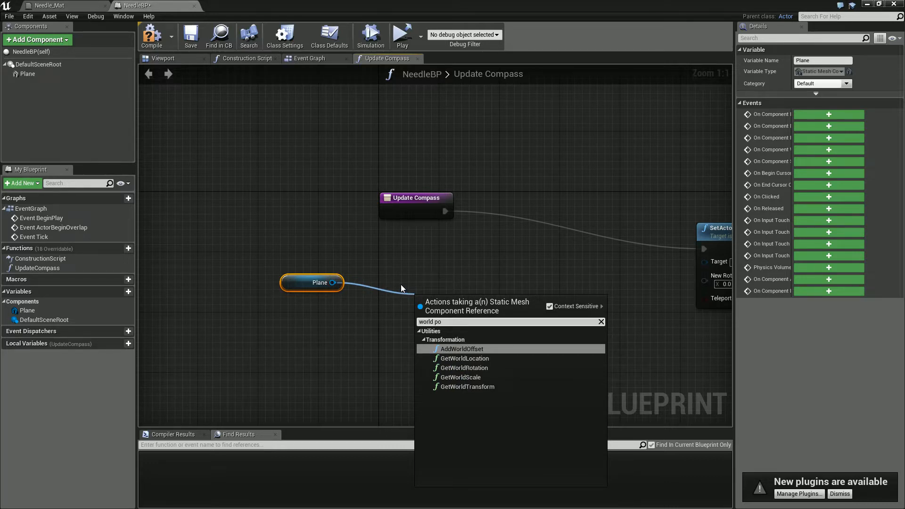
pyautogui.click(464, 358)
pyautogui.moveTo(403, 291); pyautogui.dragTo(396, 276)
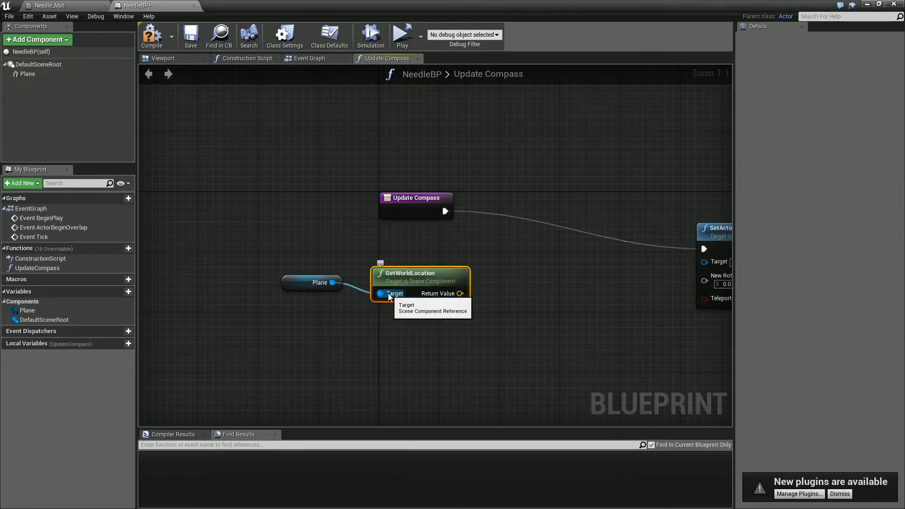
# - Add a Find Look at Rotation node and connect the Plane's world location to its Start input
pyautogui.rightClick(519, 325)
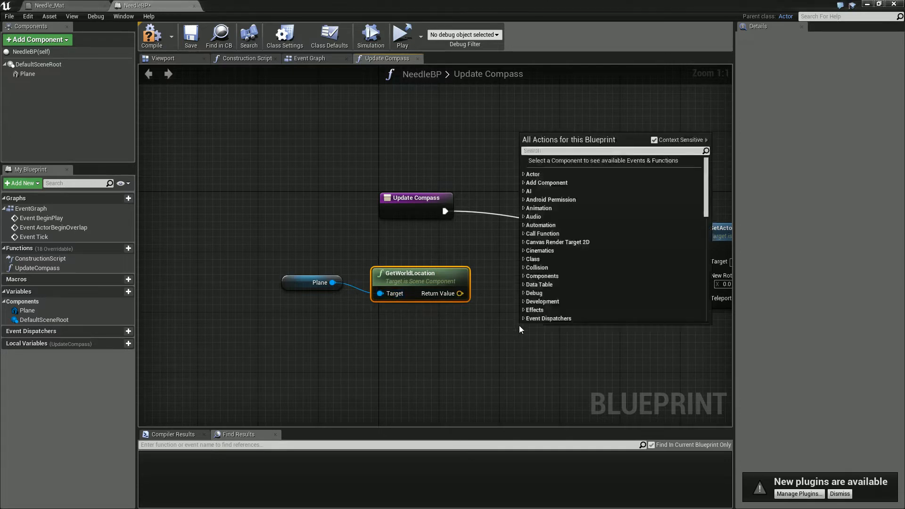
pyautogui.write('find lo')
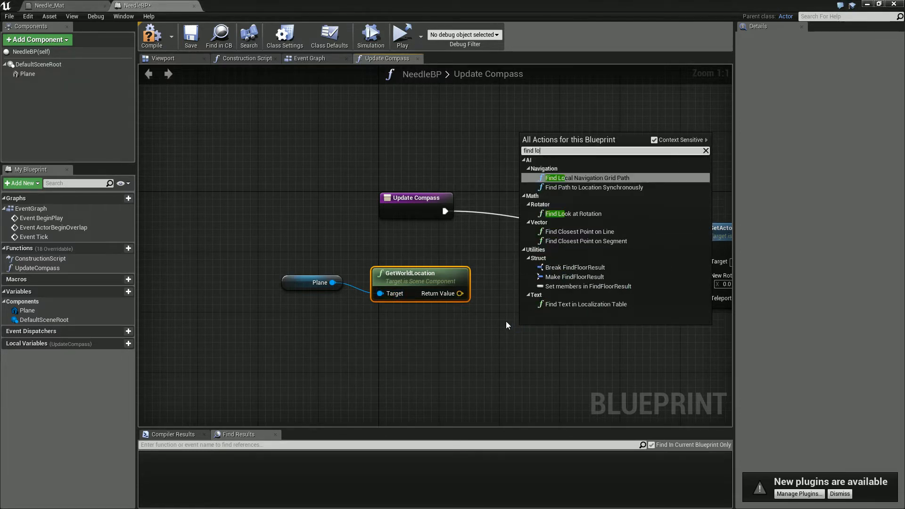
pyautogui.click(580, 213)
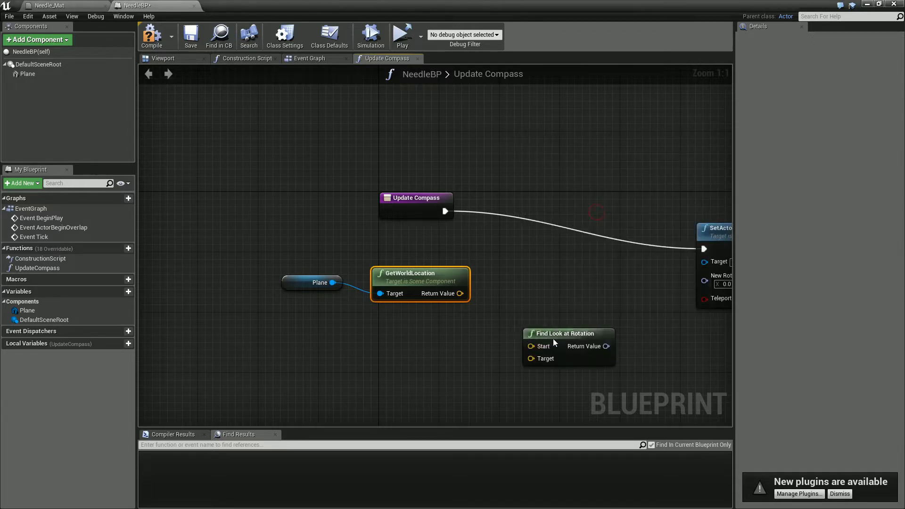
pyautogui.moveTo(554, 342); pyautogui.dragTo(523, 311)
pyautogui.moveTo(459, 293); pyautogui.dragTo(504, 316)
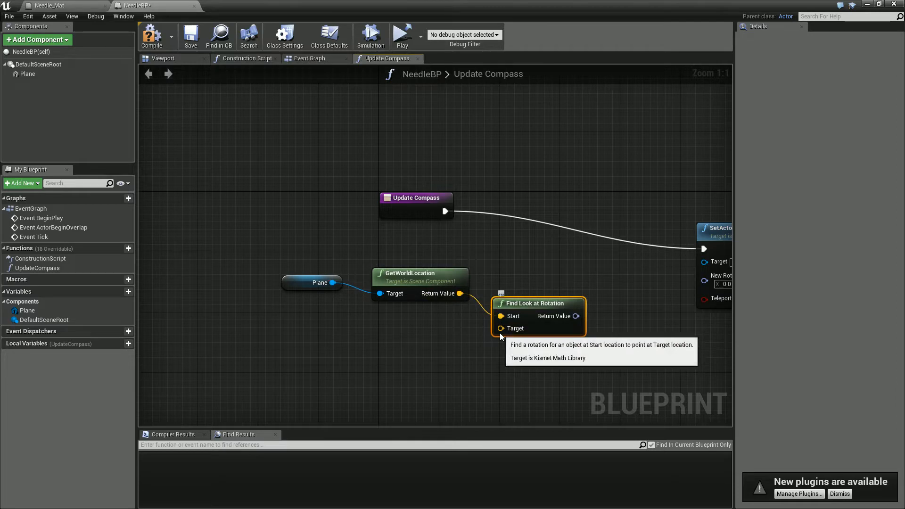
pyautogui.moveTo(409, 338); pyautogui.dragTo(518, 338, button='right')
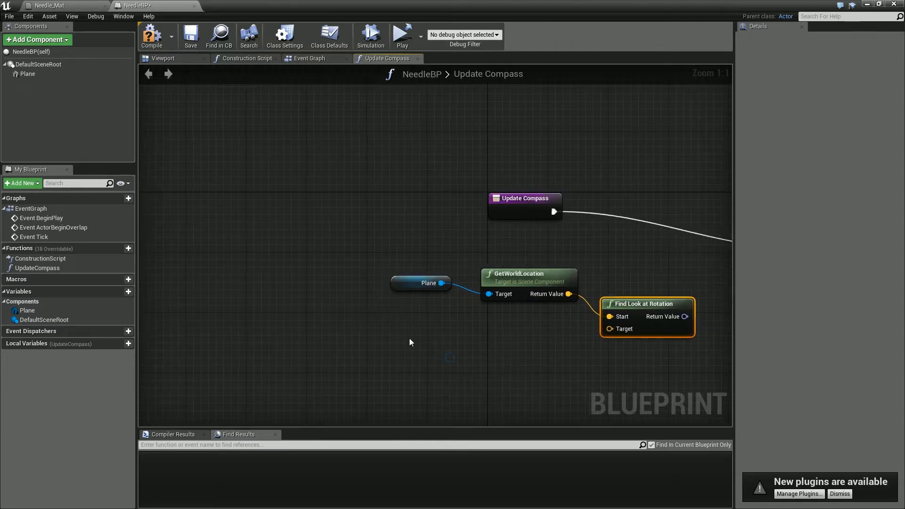
pyautogui.rightClick(433, 351)
pyautogui.write('fl')
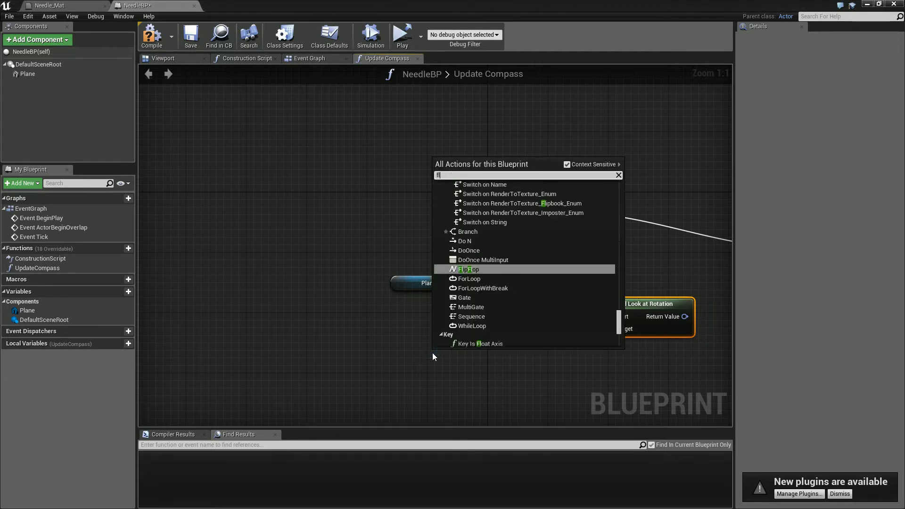
pyautogui.write('oat')
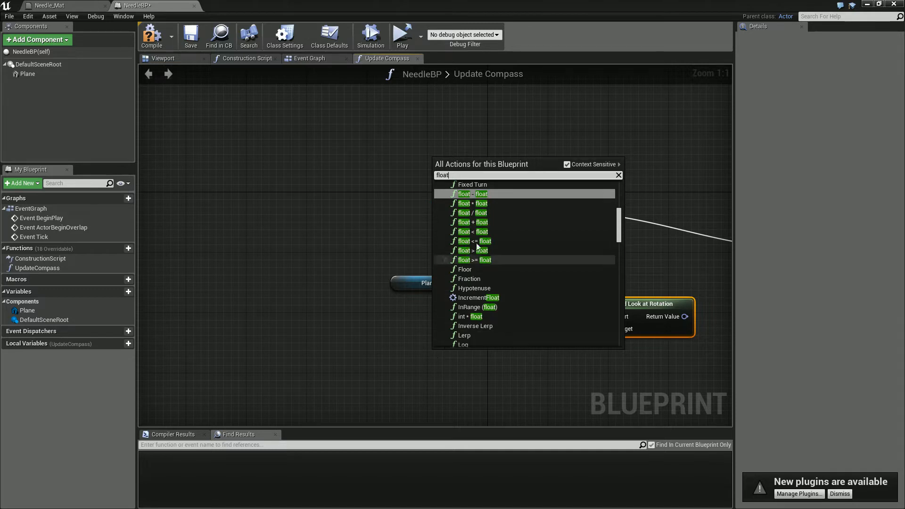
pyautogui.click(488, 222)
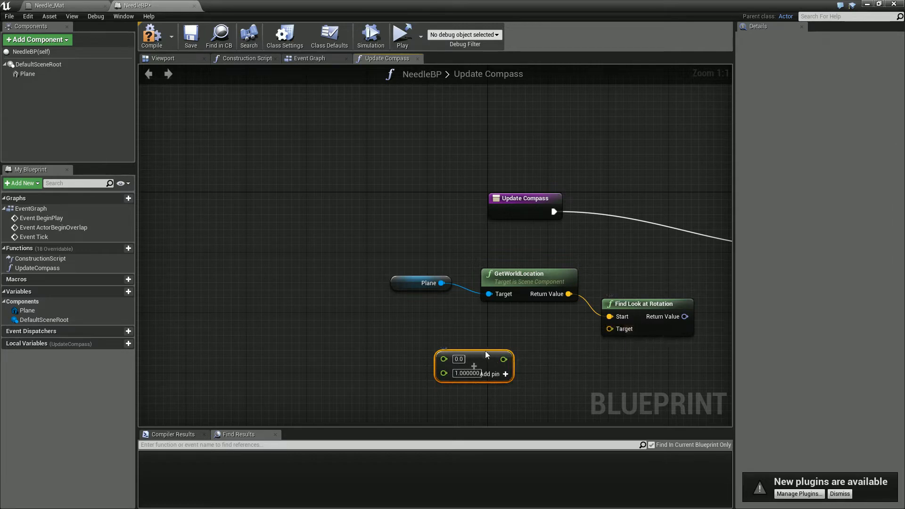
pyautogui.press('Delete')
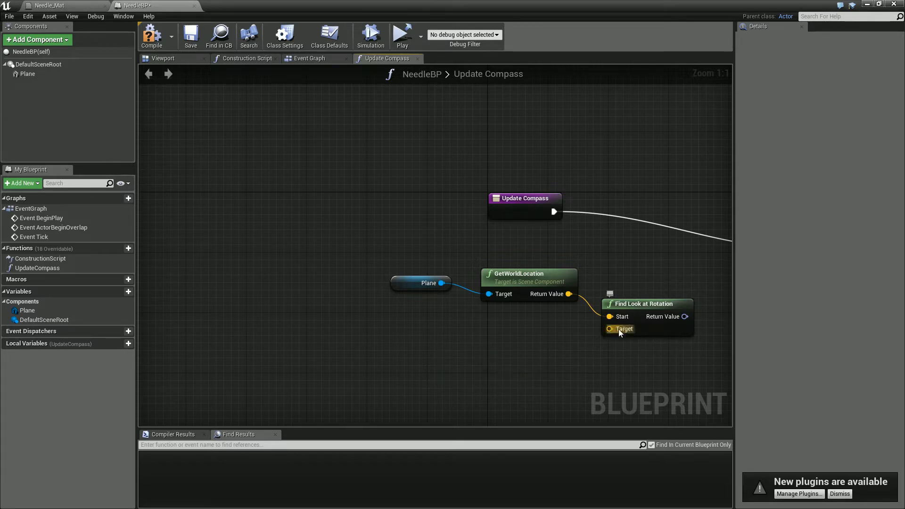
# - Add a vector + vector node and position it below the Plane reference
pyautogui.rightClick(495, 347)
pyautogui.write('vector')
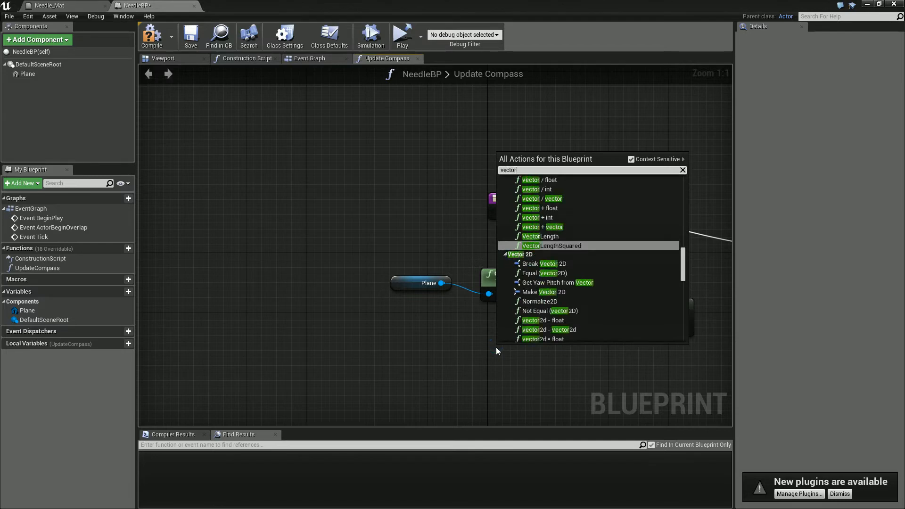
pyautogui.click(549, 229)
pyautogui.moveTo(571, 352); pyautogui.dragTo(459, 338)
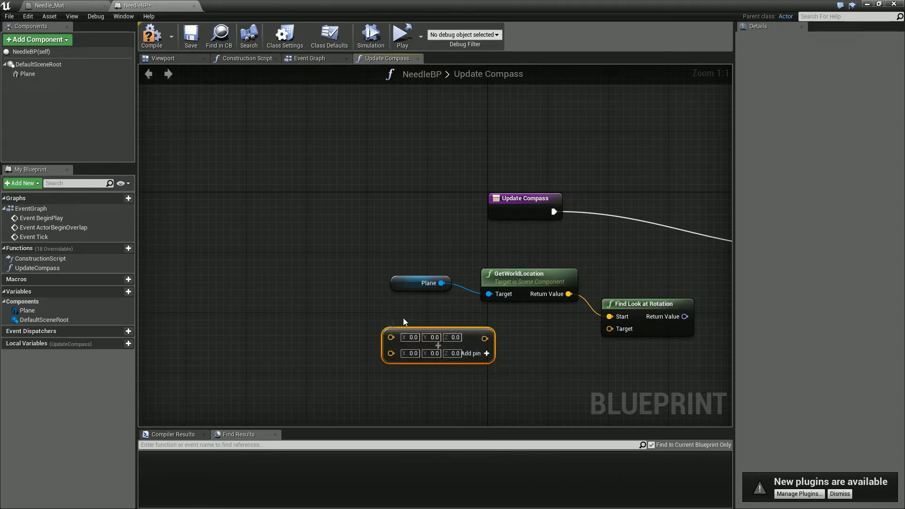
# - Set the first vector's Z to 200 in the addition node and connect its result to the Find Look at Rotation Target
pyautogui.click(446, 338)
pyautogui.write('200')
pyautogui.press('Return')
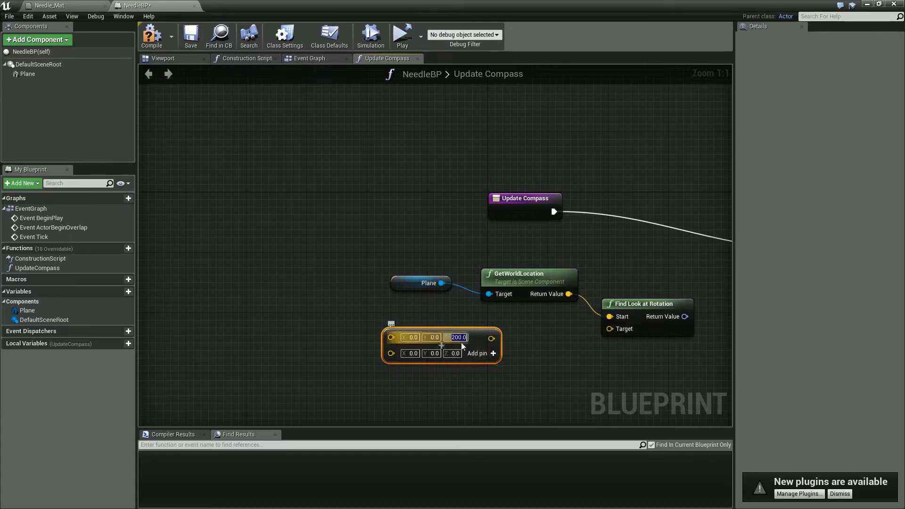
pyautogui.click(528, 389)
pyautogui.moveTo(541, 369); pyautogui.dragTo(513, 365, button='right')
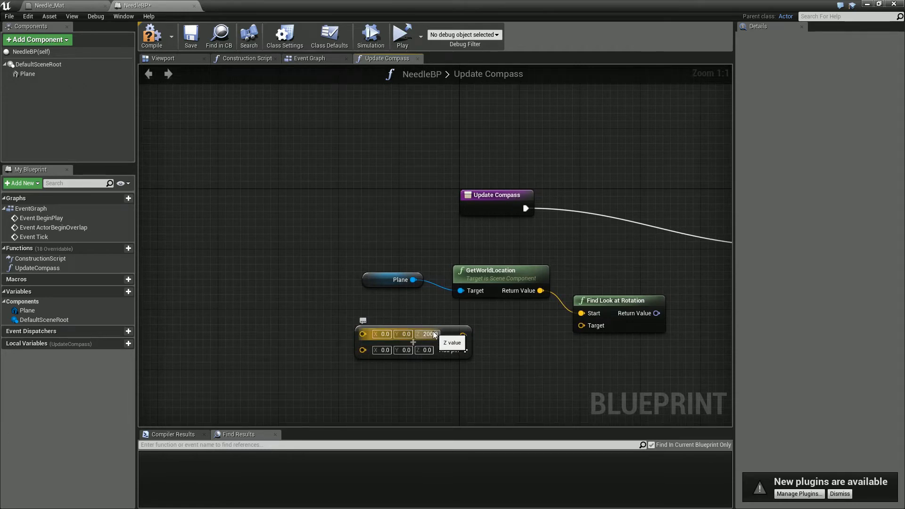
pyautogui.moveTo(463, 335); pyautogui.dragTo(592, 326)
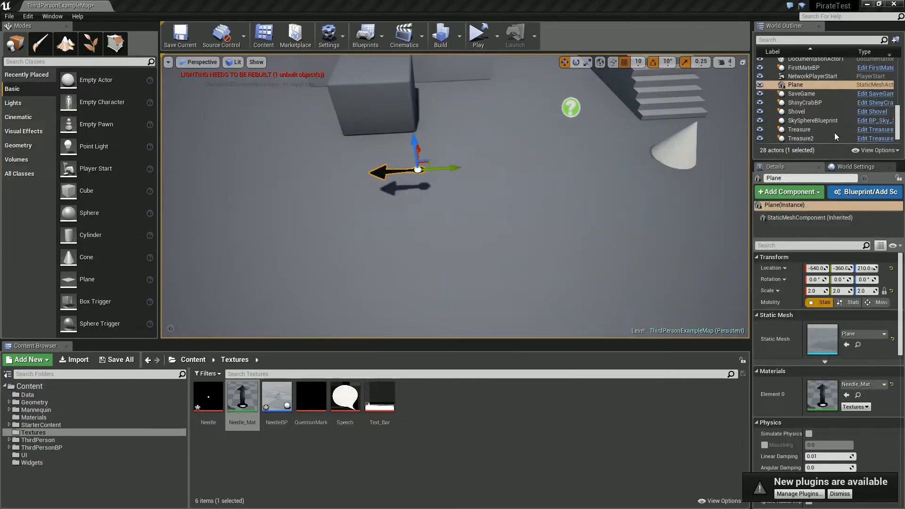
# - Place a Cube in the level at location 0, 0, 200 cm and focus the viewport on it
pyautogui.moveTo(68, 190); pyautogui.dragTo(547, 220)
pyautogui.write('0')
pyautogui.press('Tab')
pyautogui.write('0')
pyautogui.press('Tab')
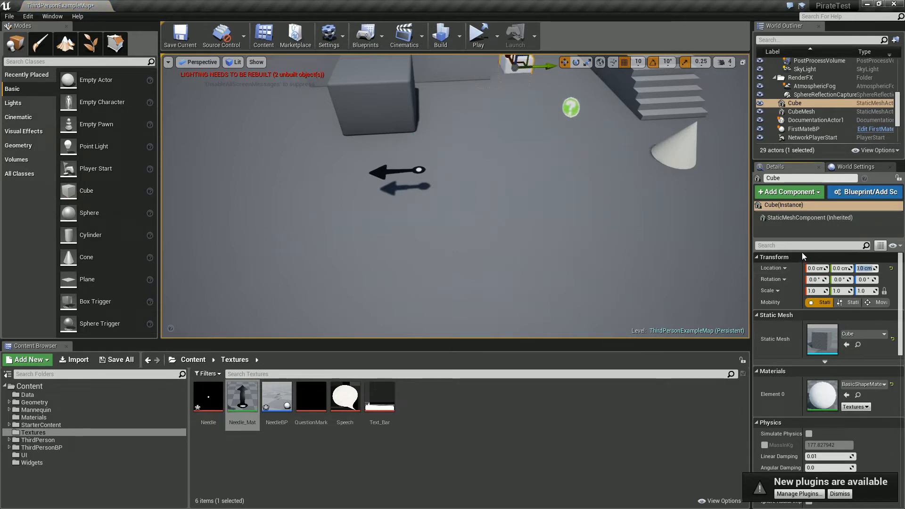
pyautogui.write('200')
pyautogui.press('Return')
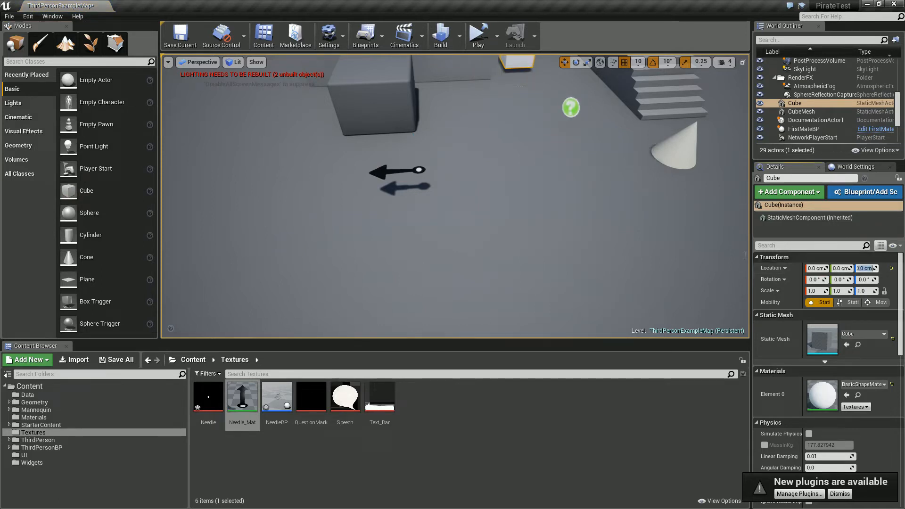
pyautogui.press('f')
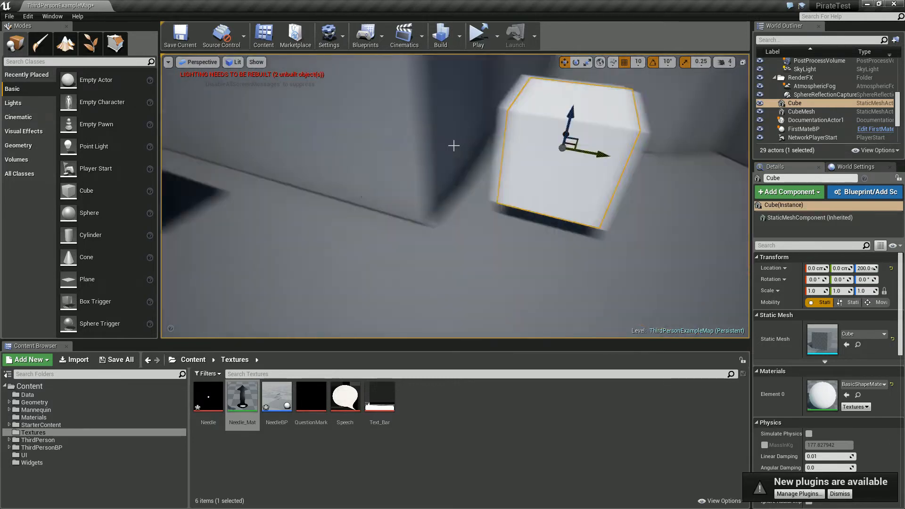
pyautogui.moveTo(455, 149); pyautogui.dragTo(526, 150, button='right')
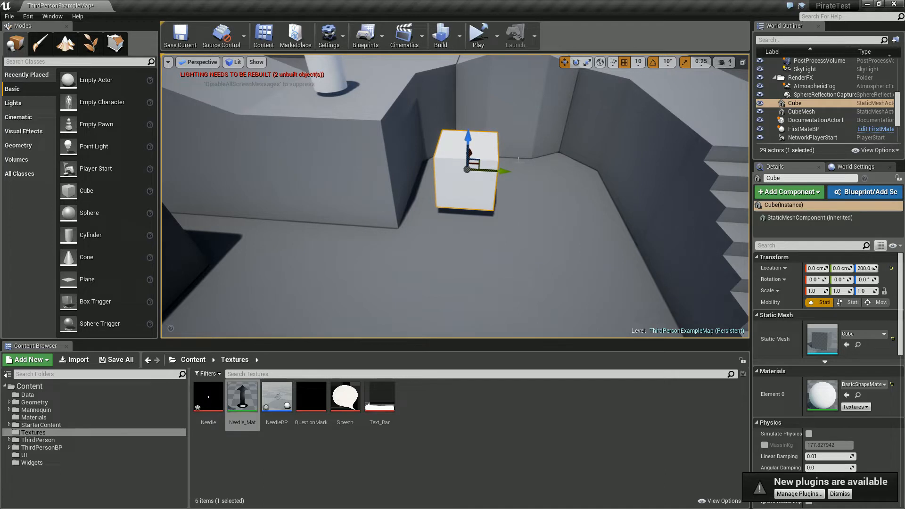
# - Try moving the cube far along the X axis, and undo the move
pyautogui.press('d')
pyautogui.moveTo(490, 165); pyautogui.dragTo(377, 181, button='right')
pyautogui.moveTo(367, 175); pyautogui.dragTo(840, 71)
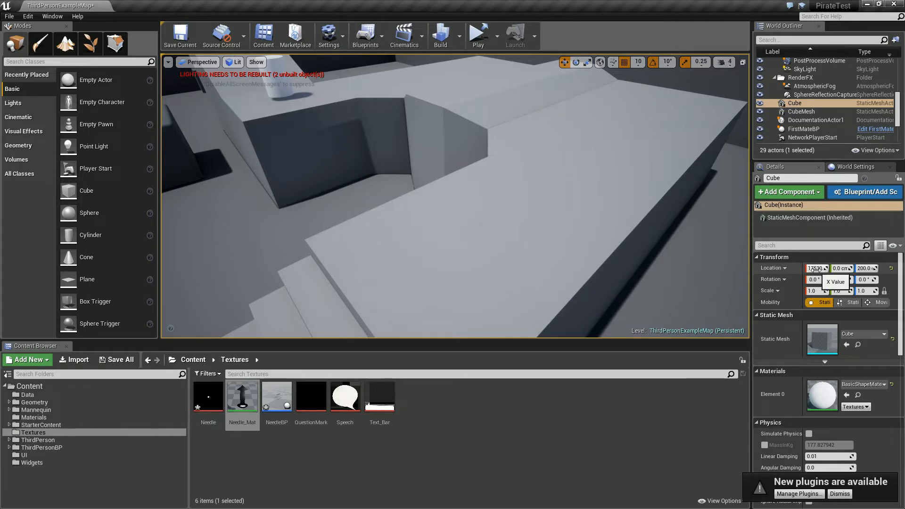
pyautogui.hotkey('ctrl', 'z')
pyautogui.press('w')
pyautogui.moveTo(366, 225); pyautogui.dragTo(426, 208, button='right')
pyautogui.press('a')
pyautogui.moveTo(464, 238); pyautogui.dragTo(438, 236, button='right')
pyautogui.moveTo(904, 156); pyautogui.dragTo(468, 4)
# - Split the Find Look at Rotation result with a Break Rotator node and move SetActorRotation farther away to make room
pyautogui.moveTo(392, 231); pyautogui.dragTo(321, 191, button='right')
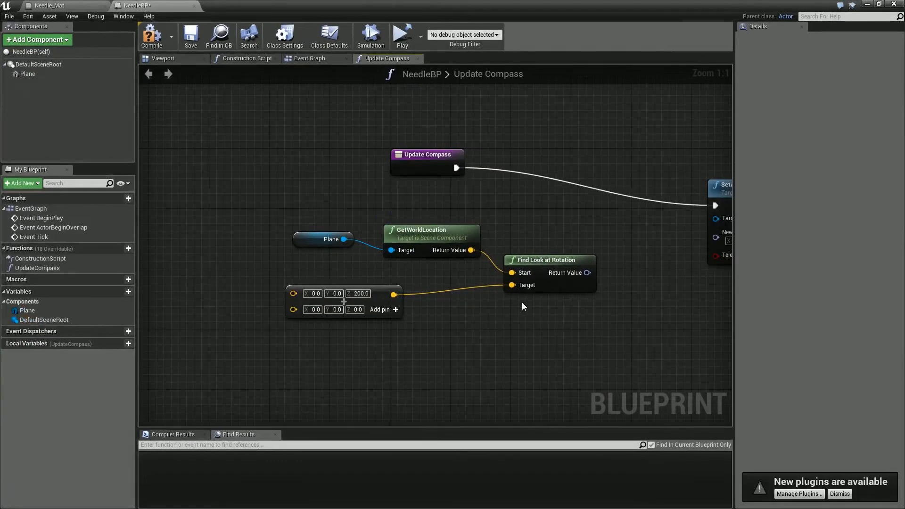
pyautogui.moveTo(517, 303); pyautogui.dragTo(427, 268, button='right')
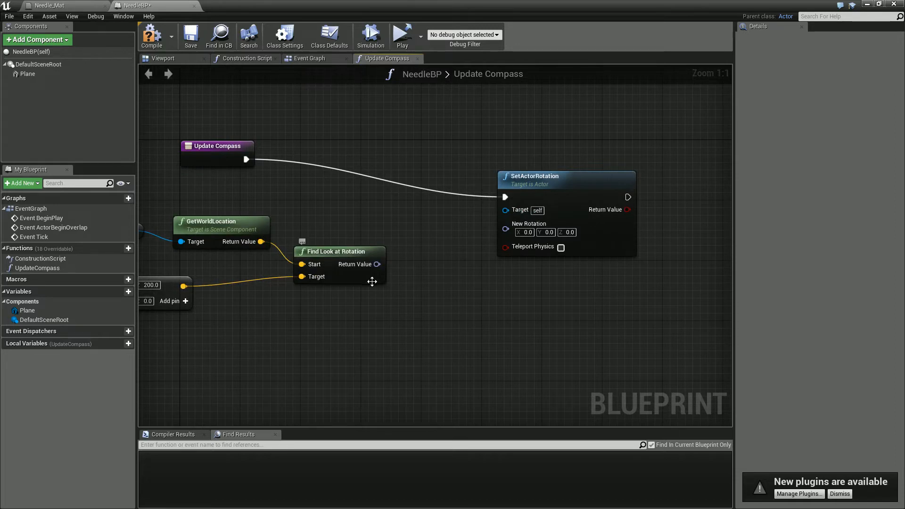
pyautogui.moveTo(377, 264); pyautogui.dragTo(428, 292)
pyautogui.write('bre')
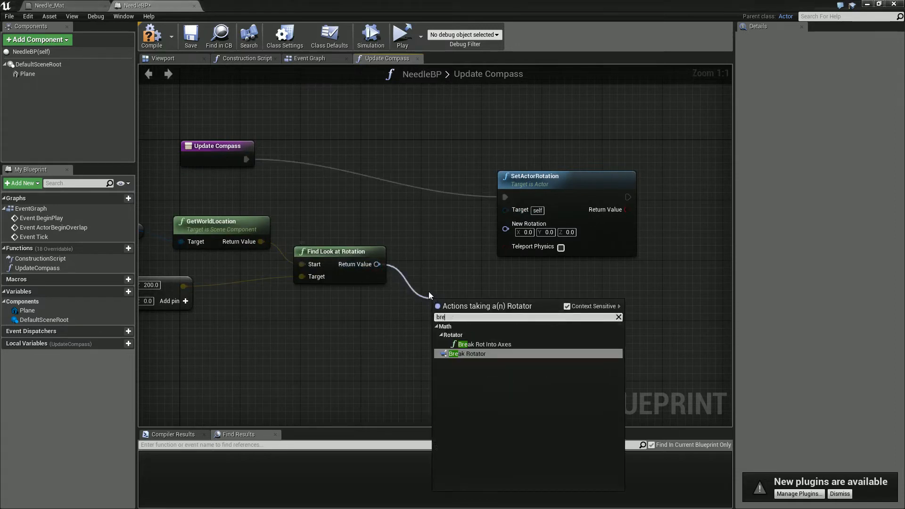
pyautogui.press('Return')
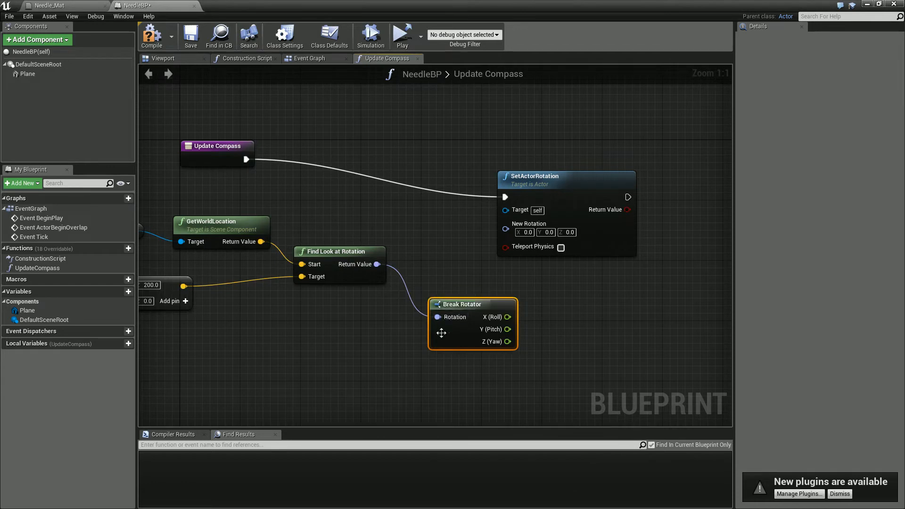
pyautogui.moveTo(554, 202); pyautogui.dragTo(712, 188)
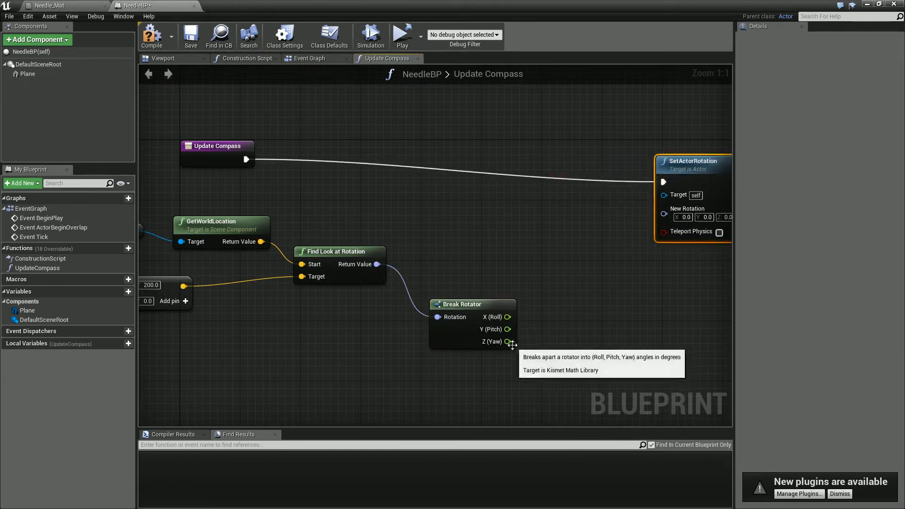
# - Add a Make Rotator node and connect the Break Rotator's Z (Yaw) output to its Z (Yaw) input
pyautogui.moveTo(507, 341); pyautogui.dragTo(552, 307)
pyautogui.write('make ro')
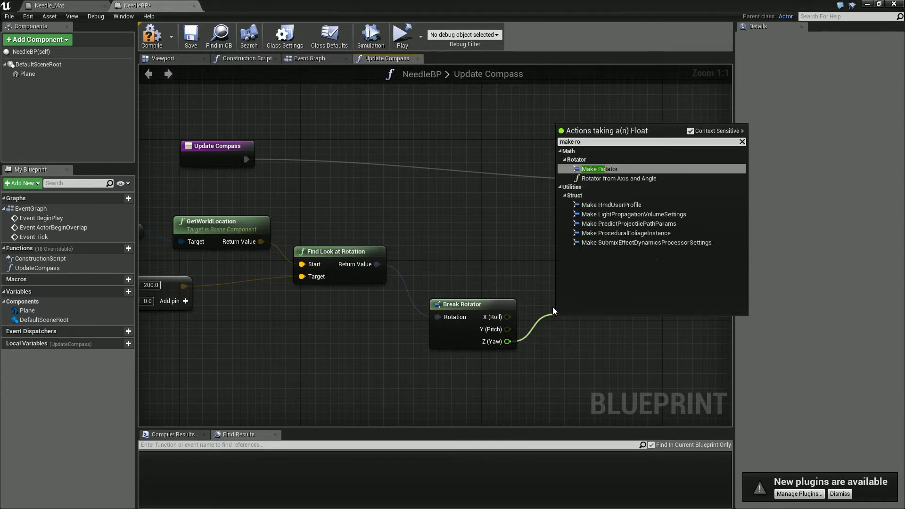
pyautogui.press('Return')
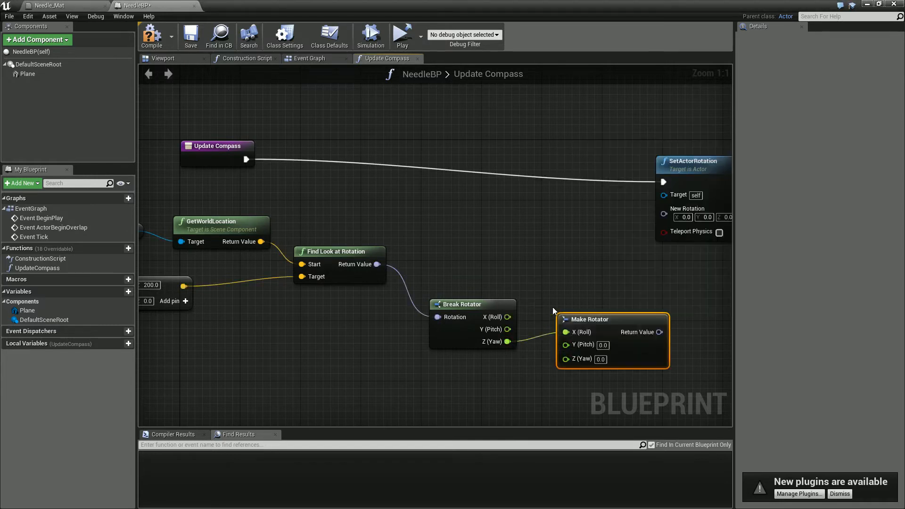
pyautogui.keyDown('alt'); pyautogui.click(575, 333); pyautogui.keyUp('alt')
pyautogui.moveTo(563, 362); pyautogui.dragTo(507, 341)
pyautogui.moveTo(607, 318); pyautogui.dragTo(591, 296)
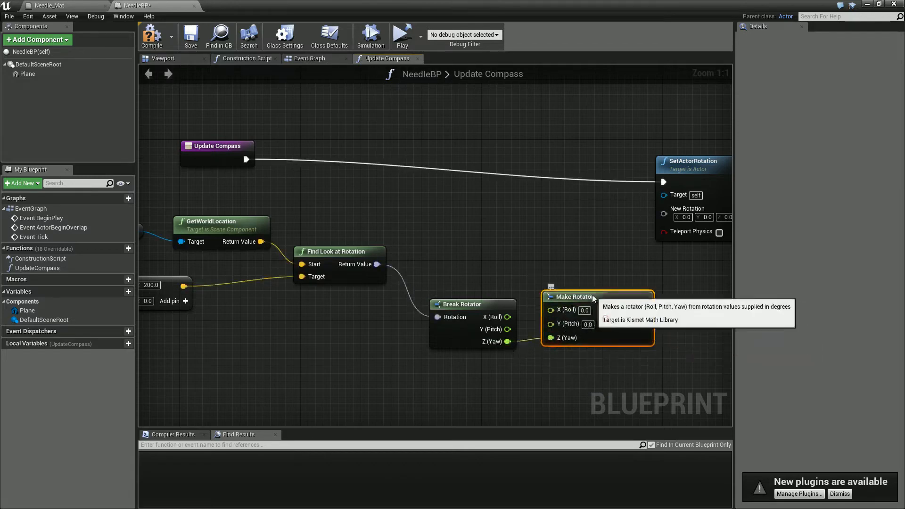
# - Connect the Make Rotator result to SetActorRotation's New Rotation, and compile and save the blueprint
pyautogui.moveTo(644, 310); pyautogui.dragTo(664, 215)
pyautogui.click(151, 37)
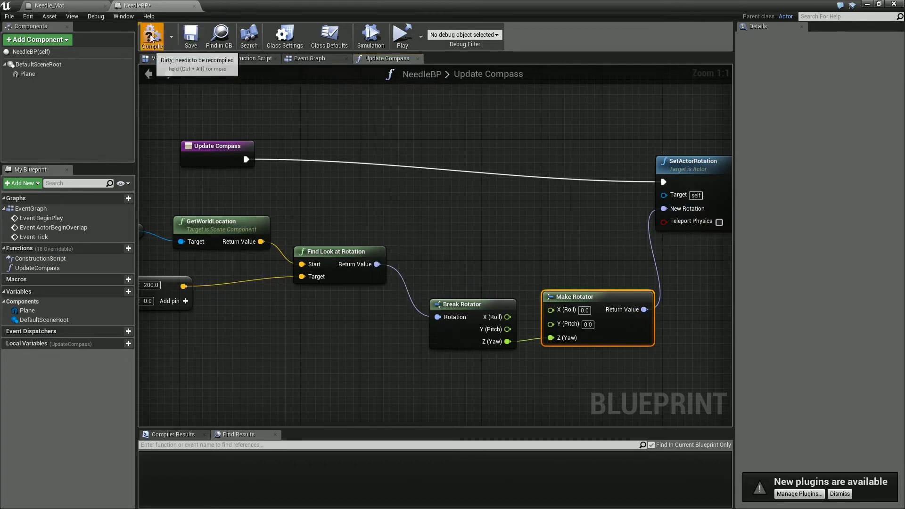
pyautogui.click(190, 37)
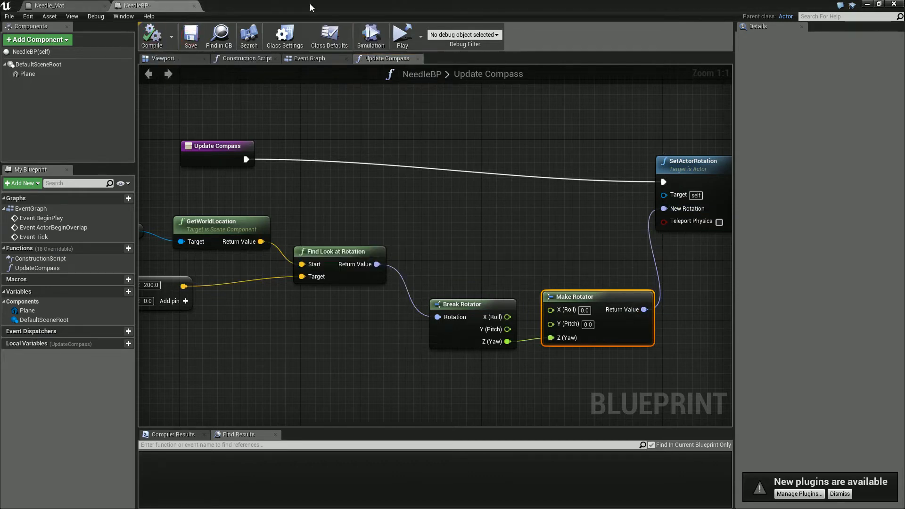
# - Return to the level editor and delete the old needle plane from the floor
pyautogui.moveTo(252, 3); pyautogui.dragTo(904, 171)
pyautogui.press('s')
pyautogui.moveTo(462, 137); pyautogui.dragTo(400, 186, button='right')
pyautogui.press('s')
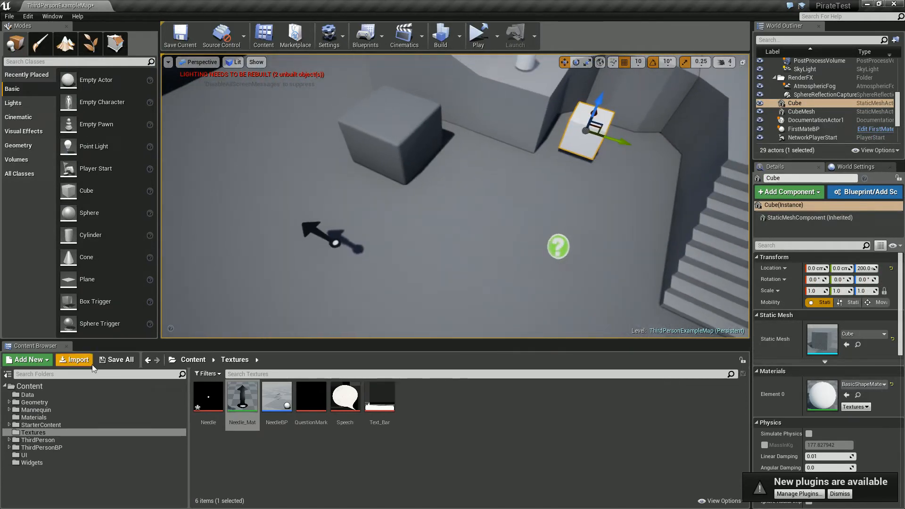
pyautogui.click(324, 237)
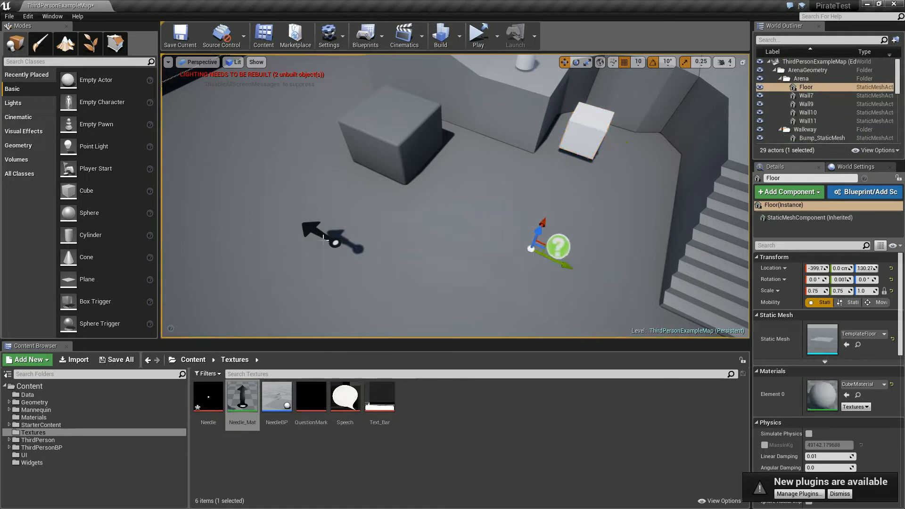
pyautogui.click(320, 234)
pyautogui.press('Delete')
# - Place a NeedleBP actor from the Textures folder on the arena floor and scale it uniformly to 1.75
pyautogui.moveTo(276, 396); pyautogui.dragTo(429, 256)
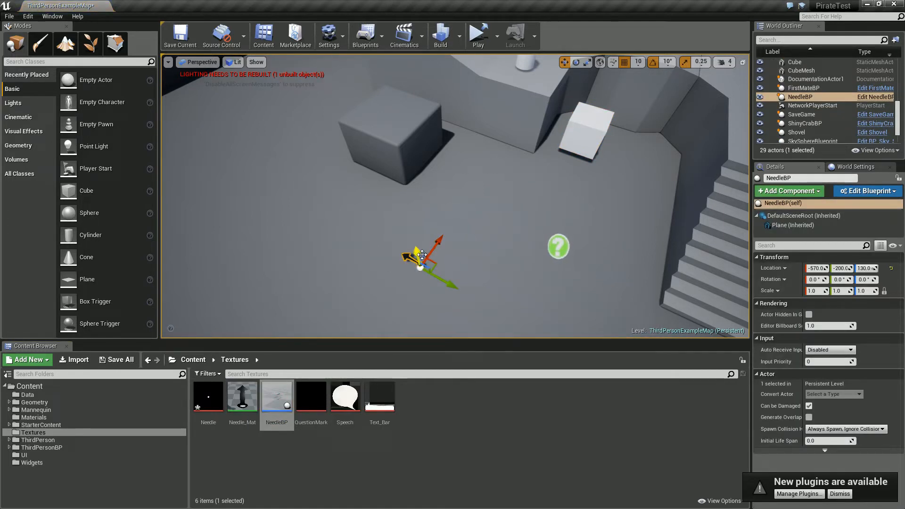
pyautogui.press('e')
pyautogui.press('r')
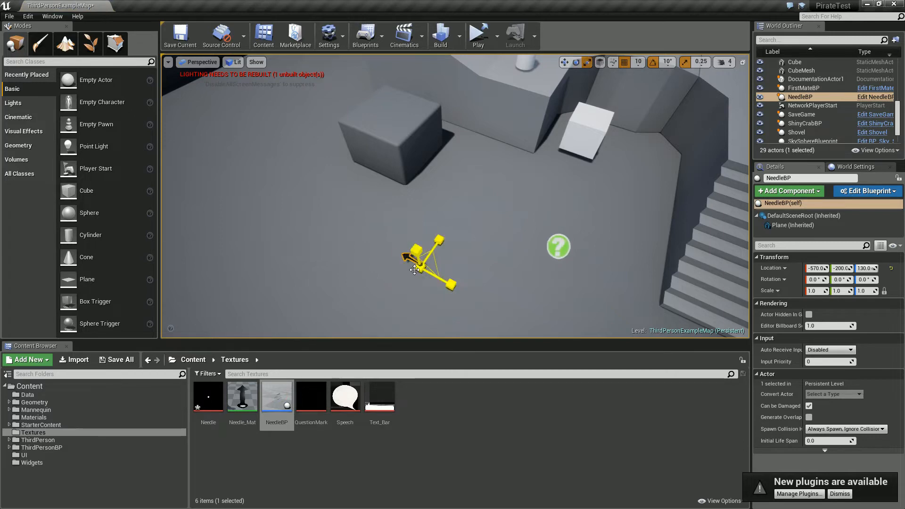
# - Play the level in the selected viewport to check the needle, and stop the session
pyautogui.click(496, 36)
pyautogui.click(525, 63)
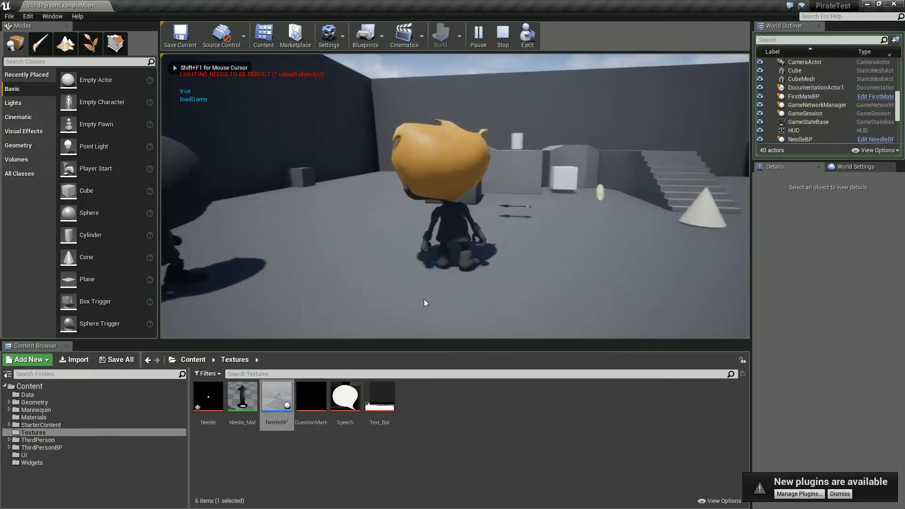
pyautogui.press('Escape')
# - Run the level in Simulate mode and examine the NeedleBP actor up close
pyautogui.click(496, 36)
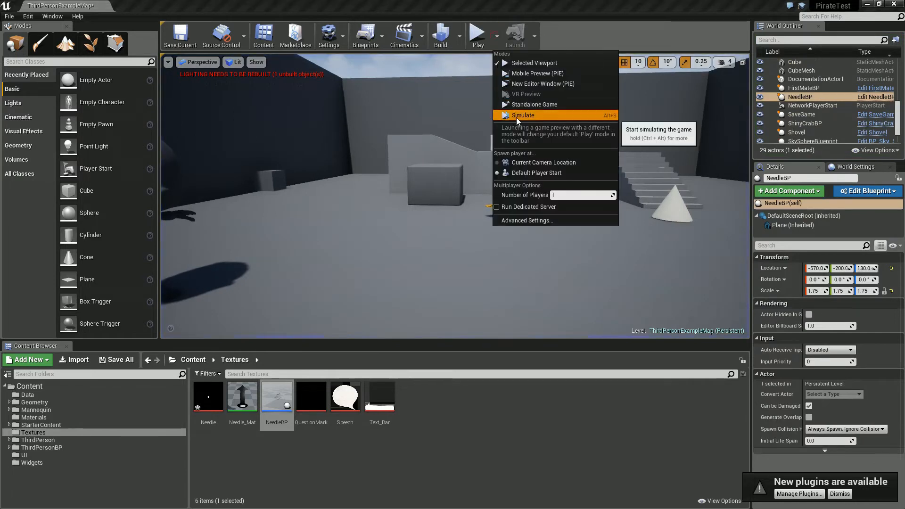
pyautogui.click(516, 118)
pyautogui.moveTo(516, 117); pyautogui.dragTo(520, 145, button='right')
pyautogui.press('w')
pyautogui.press('s')
pyautogui.moveTo(307, 137); pyautogui.dragTo(438, 179, button='right')
pyautogui.press('w')
# - Move NeedleBP along the Y axis during the simulation to test its rotation, and end the simulation
pyautogui.press('w')
pyautogui.press('s')
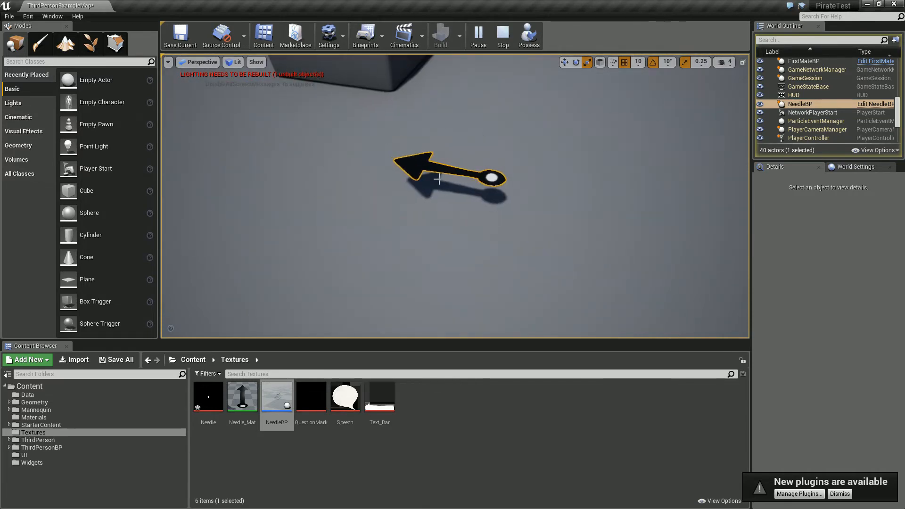
pyautogui.moveTo(500, 177); pyautogui.dragTo(537, 171, button='right')
pyautogui.press('s')
pyautogui.press('w')
pyautogui.press('s')
pyautogui.press('w')
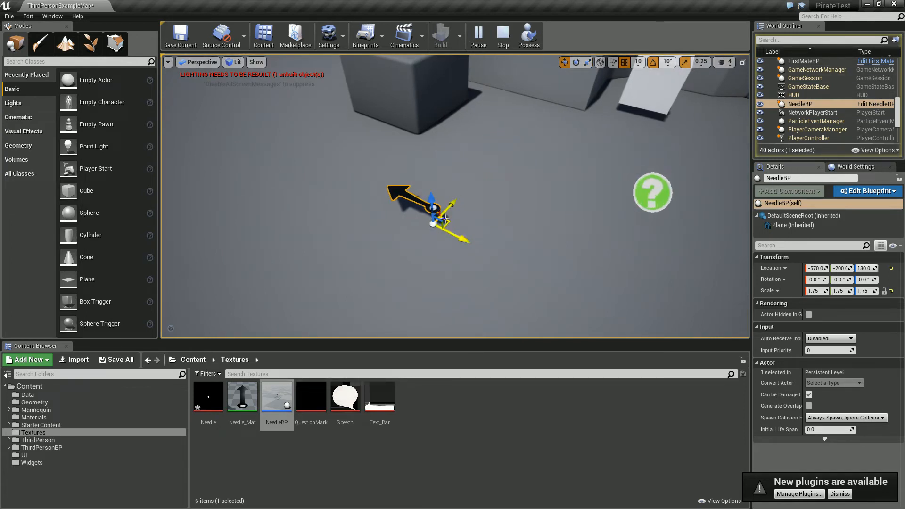
pyautogui.moveTo(463, 236); pyautogui.dragTo(438, 240)
pyautogui.press('Escape')
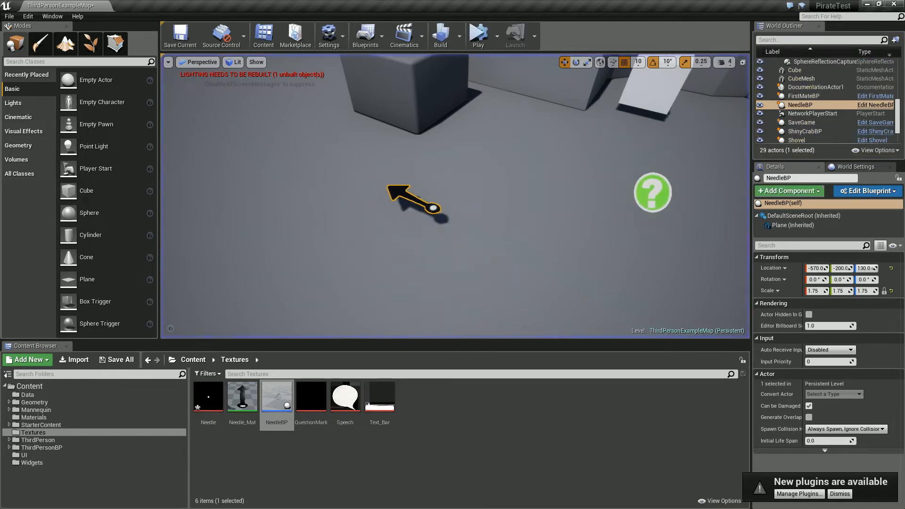
# - In NeedleBP's Event Graph, add a Set Timer by Function Name node driven by Event BeginPlay
pyautogui.click(875, 104)
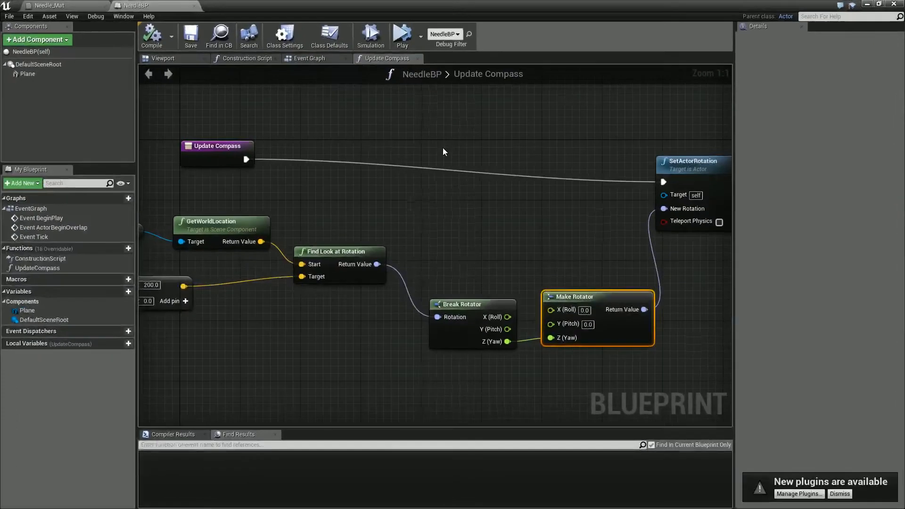
pyautogui.moveTo(383, 231); pyautogui.dragTo(428, 240, button='right')
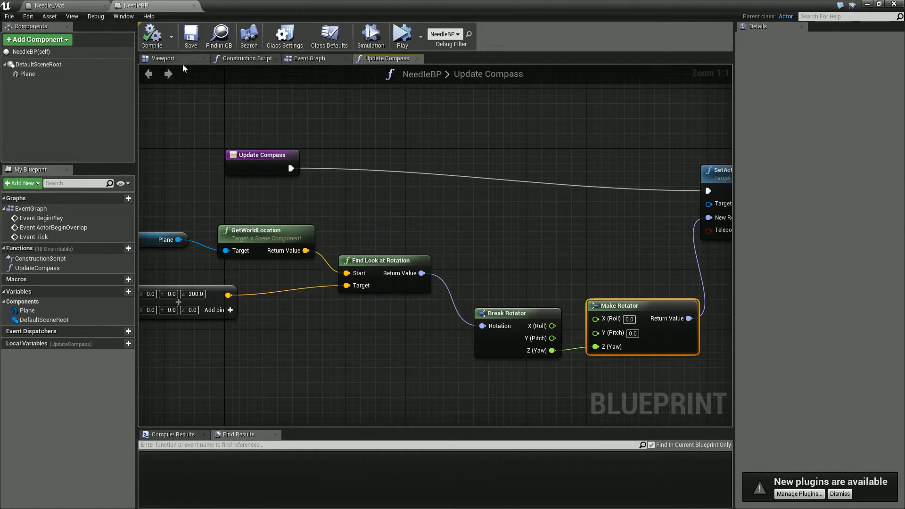
pyautogui.click(312, 58)
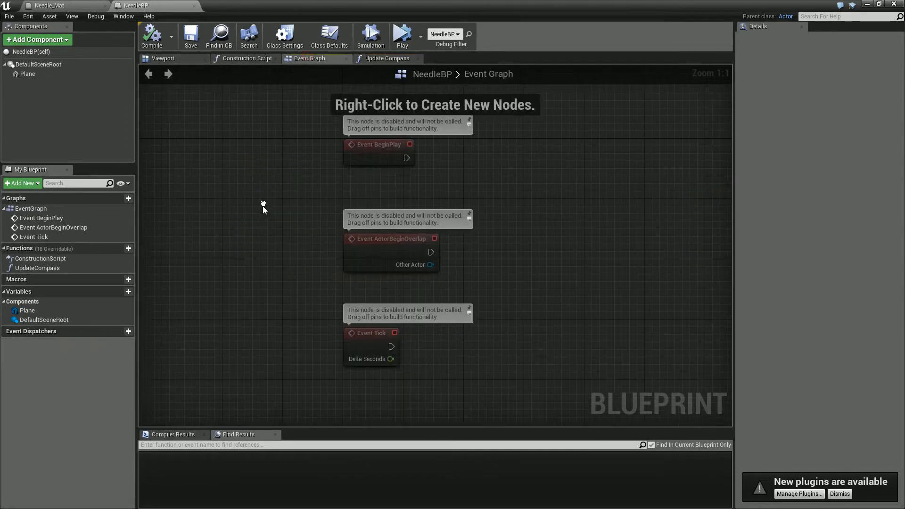
pyautogui.moveTo(263, 207); pyautogui.dragTo(231, 216, button='right')
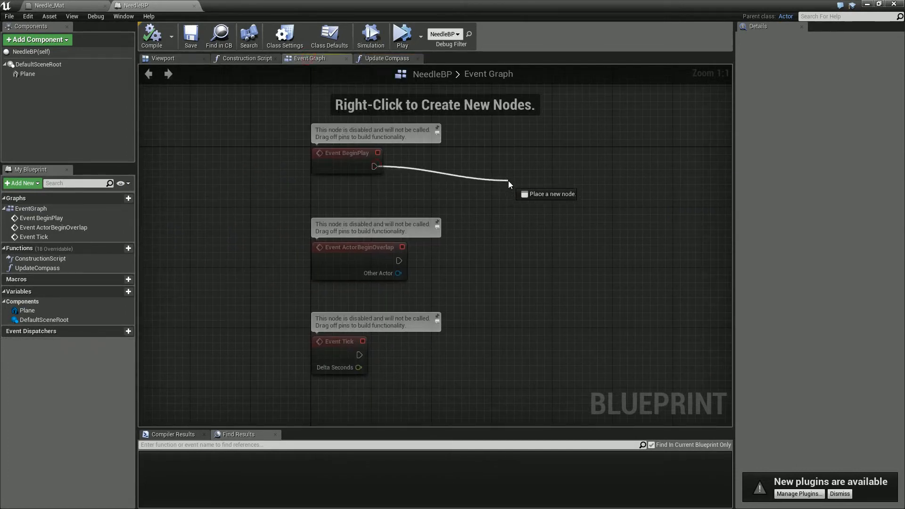
pyautogui.moveTo(508, 184); pyautogui.dragTo(507, 183)
pyautogui.write('set timer')
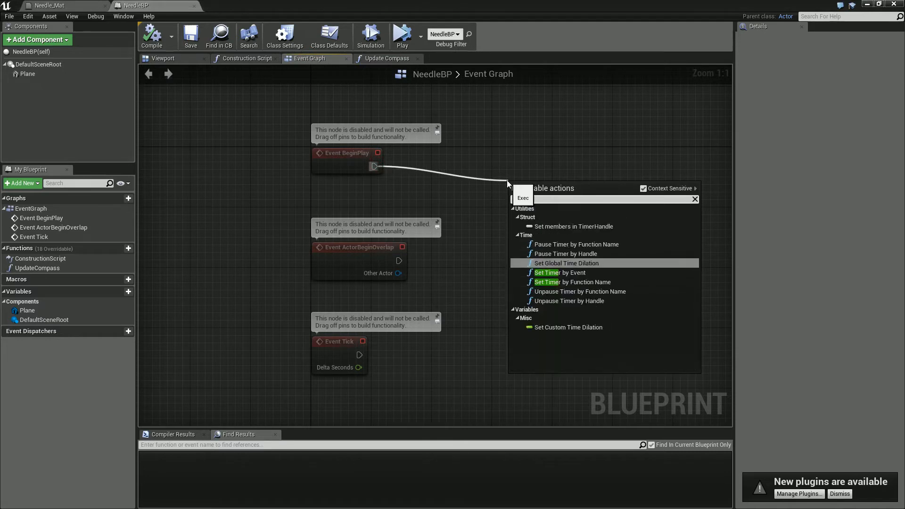
pyautogui.click(556, 281)
pyautogui.moveTo(563, 183); pyautogui.dragTo(595, 159)
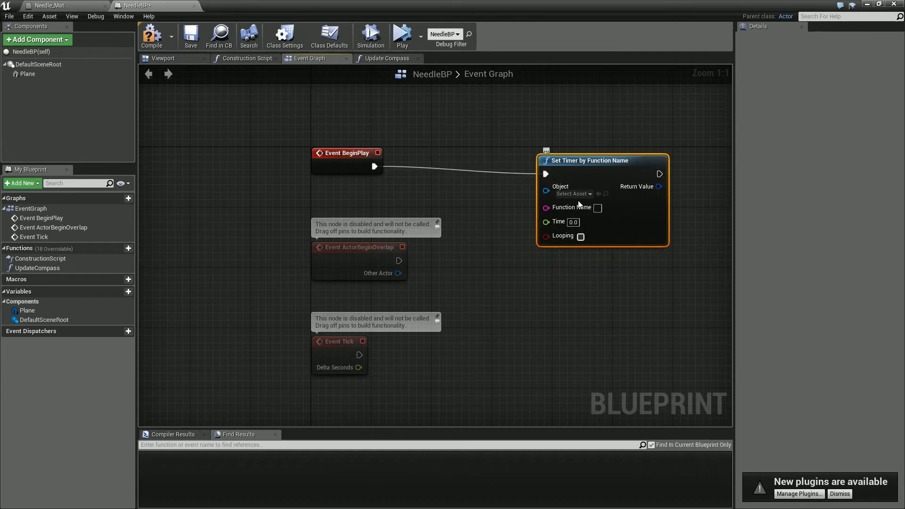
# - Make the timer looping and set its Time to 0.05
pyautogui.click(580, 236)
pyautogui.click(573, 222)
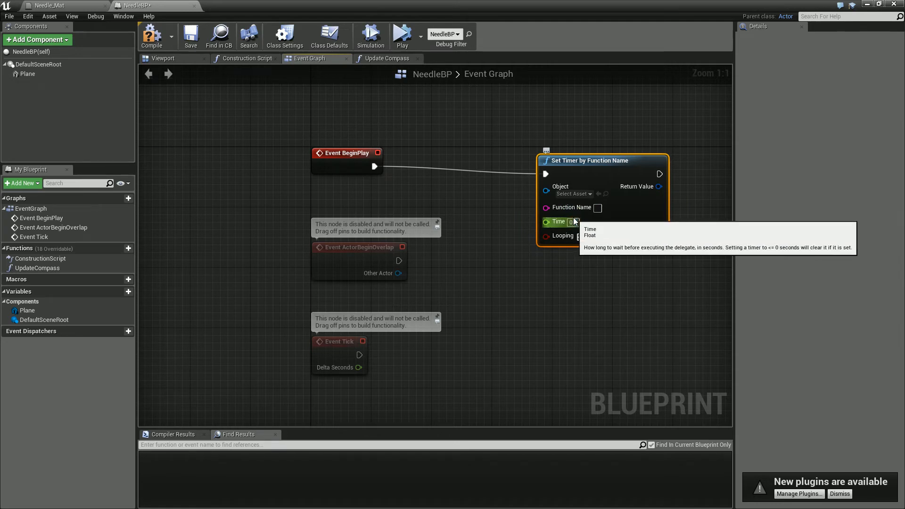
pyautogui.write('0.1')
pyautogui.press('Return')
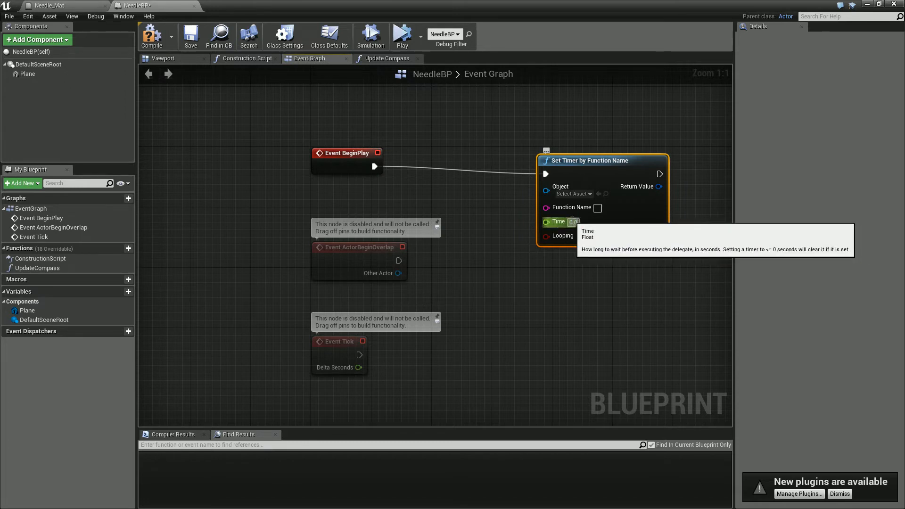
pyautogui.click(595, 270)
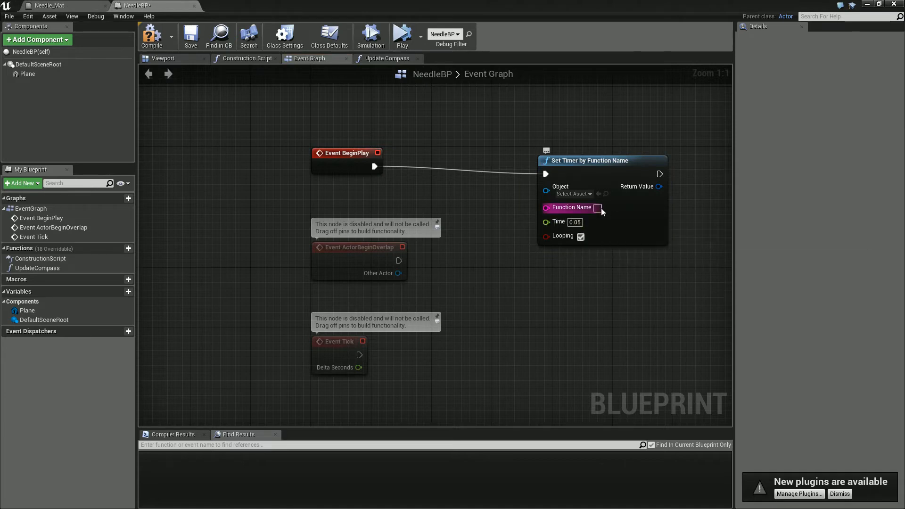
# - Set the timer's Function Name to UpdateCompass and save the blueprint
pyautogui.write('UPdate')
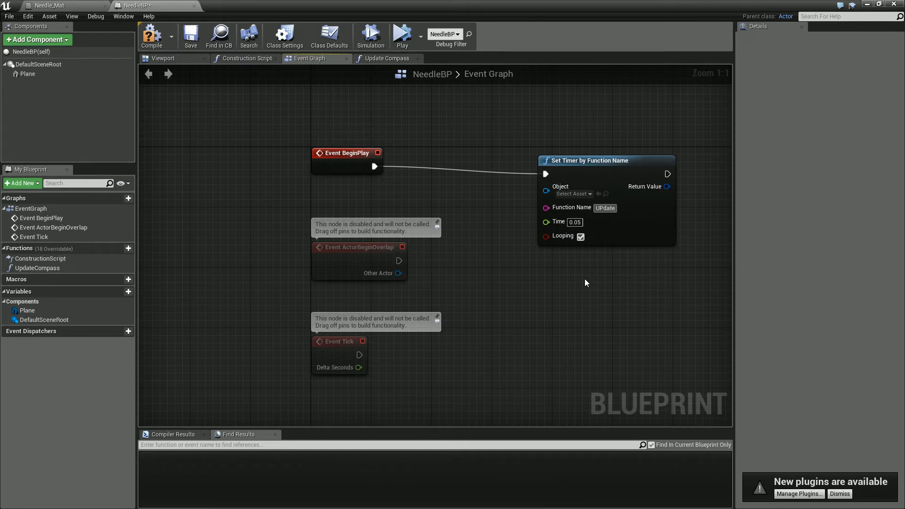
pyautogui.press('BackSpace')
pyautogui.press('BackSpace')
pyautogui.press('BackSpace')
pyautogui.press('BackSpace')
pyautogui.press('BackSpace')
pyautogui.write('pdateCompass')
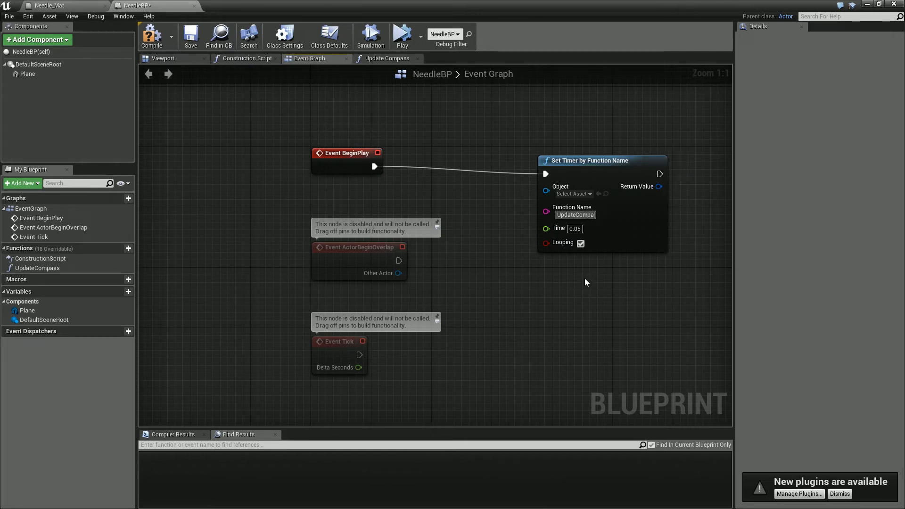
pyautogui.click(597, 260)
pyautogui.click(191, 36)
# - Simulate the level and move NeedleBP across the floor to test the timed rotation, and end the simulation
pyautogui.doubleClick(290, 7)
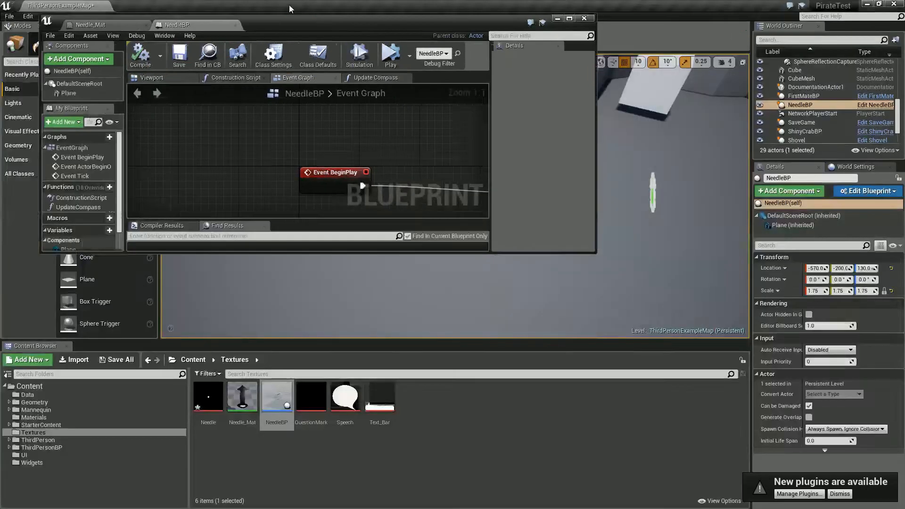
pyautogui.click(290, 6)
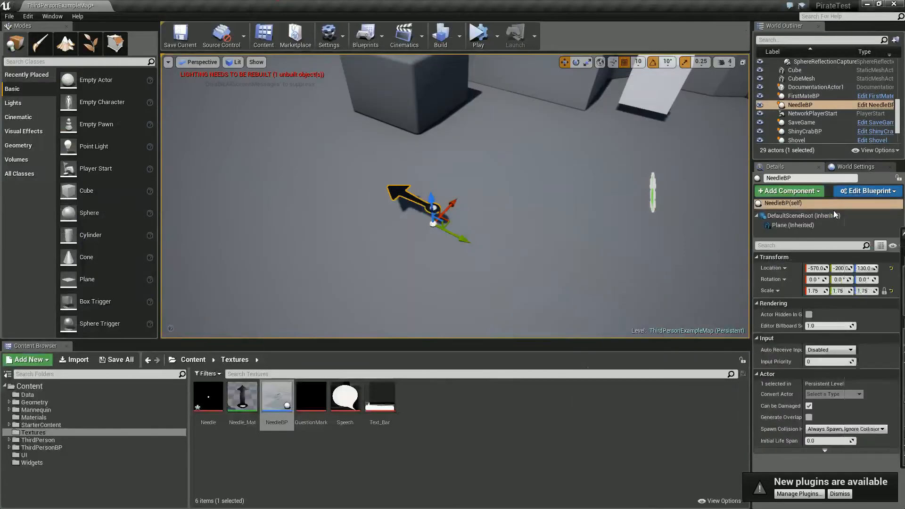
pyautogui.click(485, 48)
pyautogui.click(430, 208)
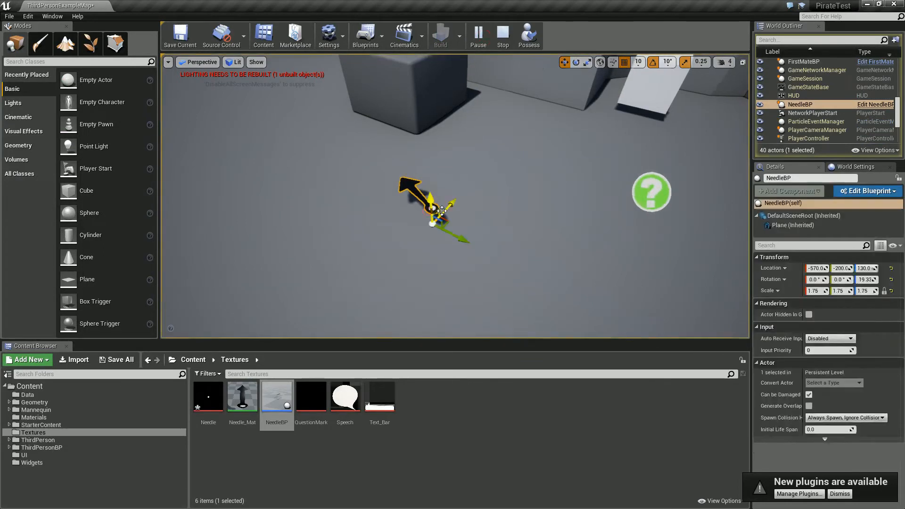
pyautogui.moveTo(452, 221); pyautogui.dragTo(323, 225)
pyautogui.press('Escape')
# - Position the NeedleBP editor so the level remains visible, and show its component viewport from above
pyautogui.moveTo(904, 190); pyautogui.dragTo(623, 258)
pyautogui.click(491, 308)
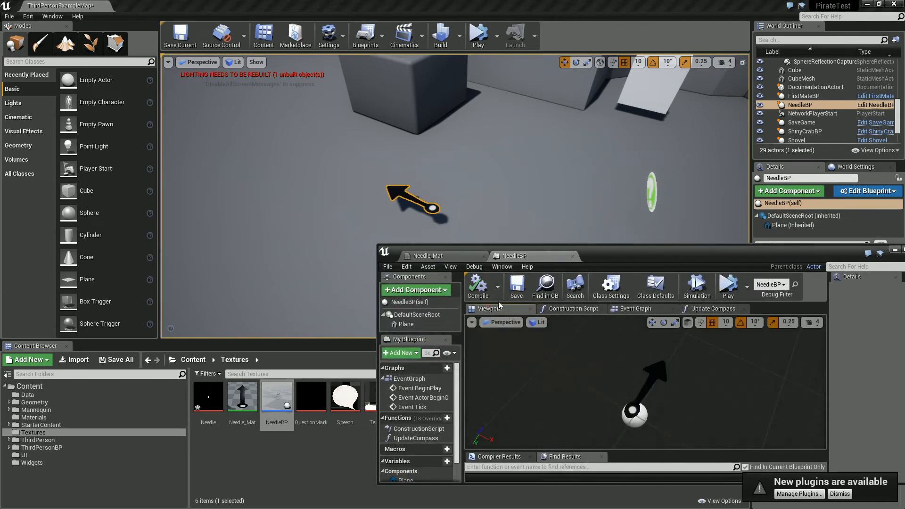
pyautogui.scroll(-6, 659, 408)
pyautogui.scroll(4, 663, 398)
pyautogui.moveTo(668, 390); pyautogui.dragTo(728, 377, button='right')
pyautogui.click(729, 284)
pyautogui.click(753, 284)
# - Rotate the Plane component about the Z axis so its arrow points along X, and compile and save NeedleBP
pyautogui.click(652, 413)
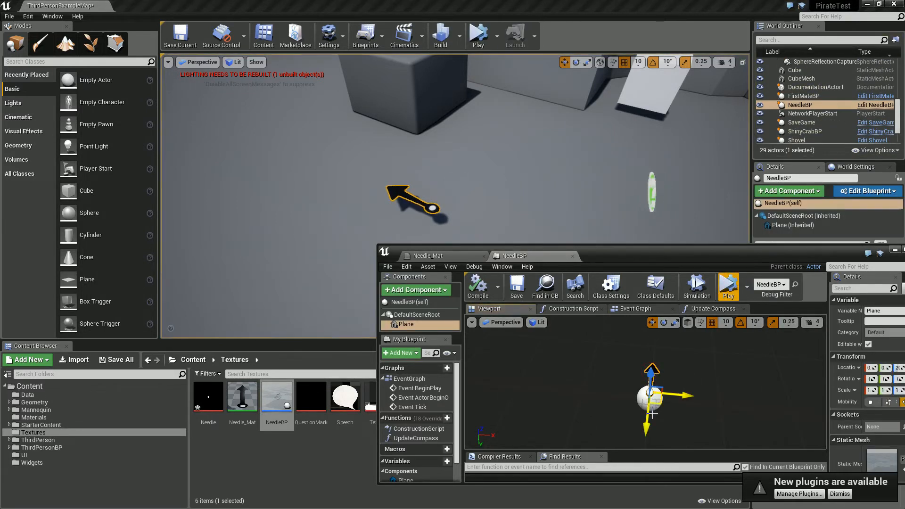
pyautogui.press('e')
pyautogui.moveTo(699, 411); pyautogui.dragTo(412, 445)
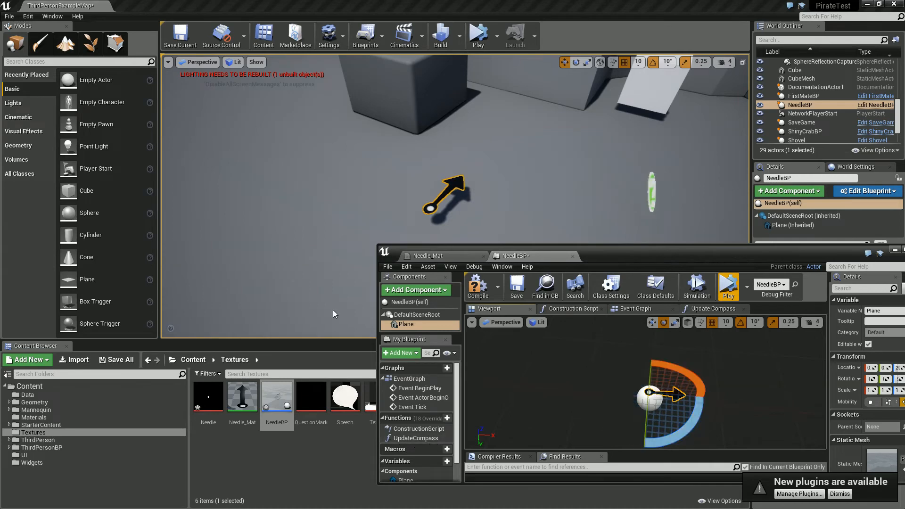
pyautogui.click(478, 285)
pyautogui.click(516, 285)
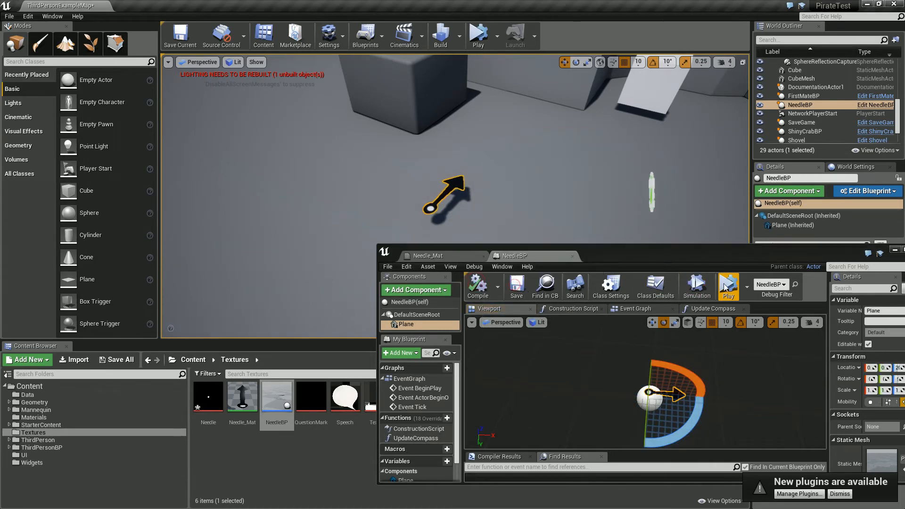
# - Simulate again and move NeedleBP around the floor to check its pointing direction, and end the simulation
pyautogui.click(728, 285)
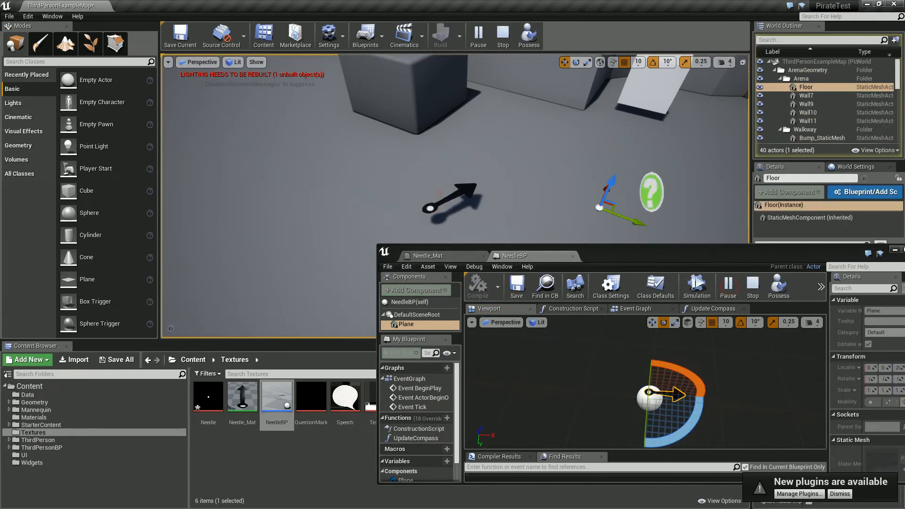
pyautogui.click(461, 188)
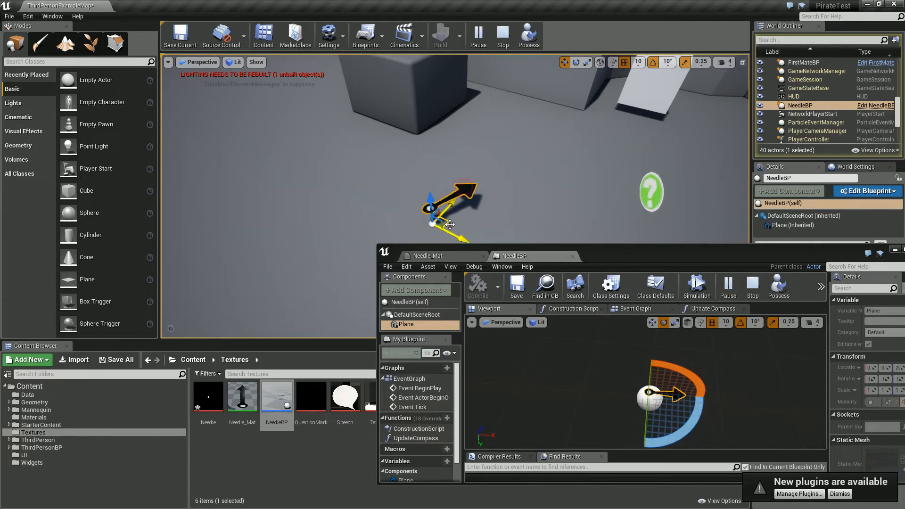
pyautogui.moveTo(448, 220); pyautogui.dragTo(491, 213)
pyautogui.press('Escape')
pyautogui.moveTo(681, 258); pyautogui.dragTo(568, 250)
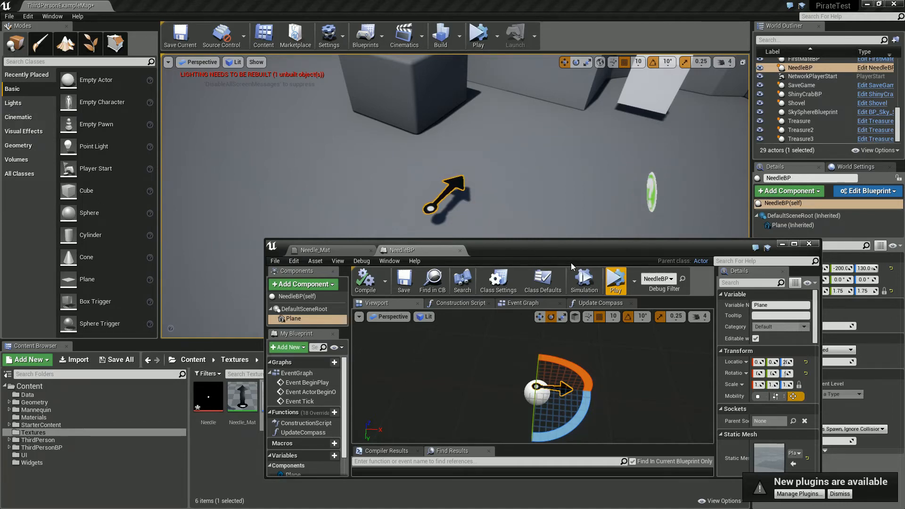
# - Open the Pirate01 character blueprint from the Pirate folder in ThirdPersonBP and show its component viewport in a maximized editor
pyautogui.moveTo(538, 250); pyautogui.dragTo(524, 131)
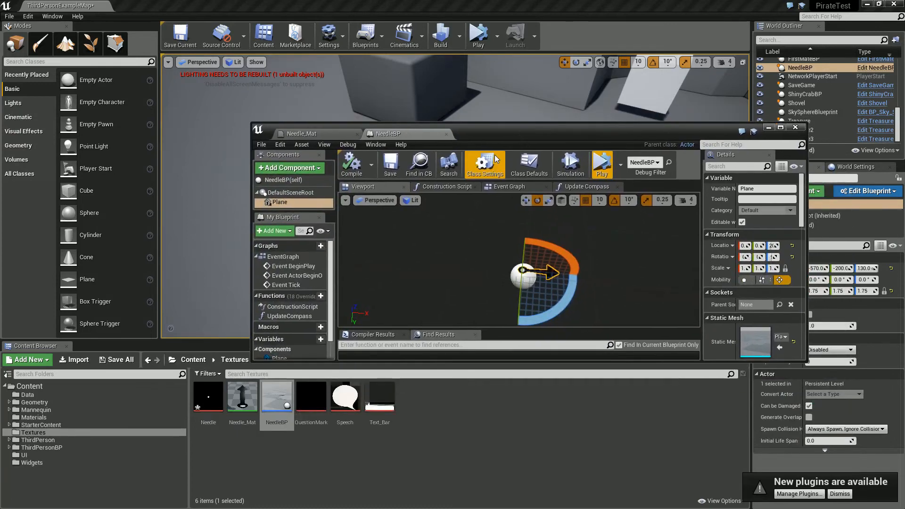
pyautogui.click(39, 447)
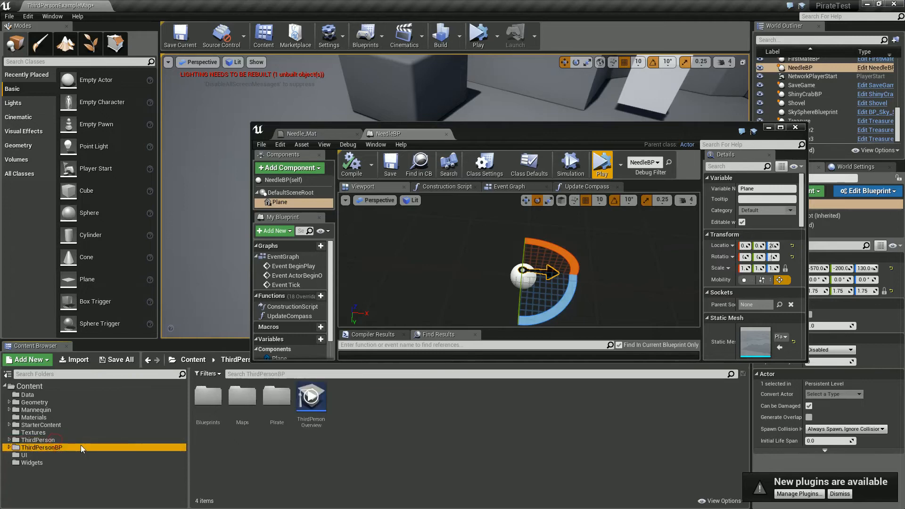
pyautogui.doubleClick(242, 396)
pyautogui.click(40, 455)
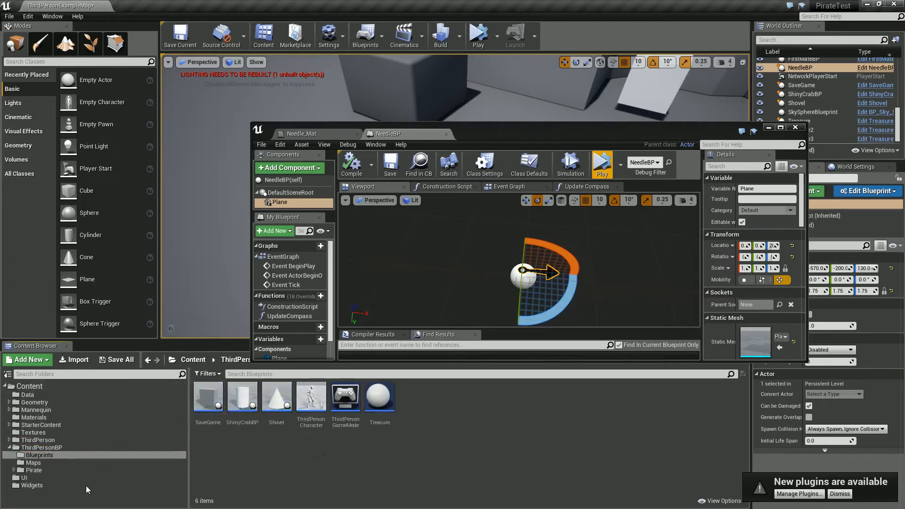
pyautogui.click(33, 469)
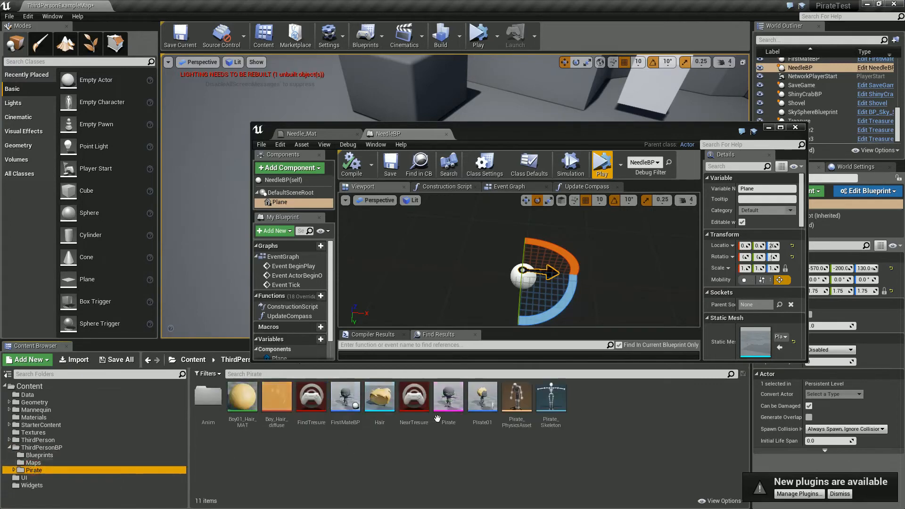
pyautogui.click(481, 401)
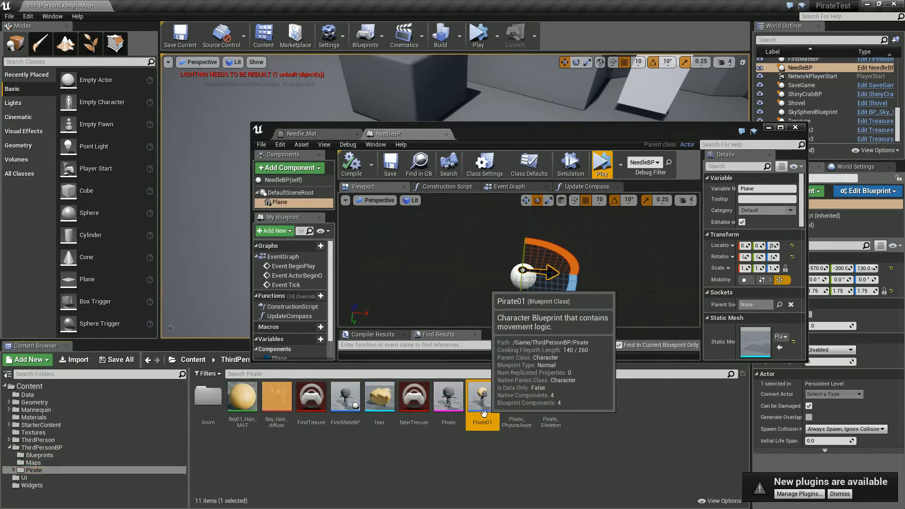
pyautogui.doubleClick(483, 400)
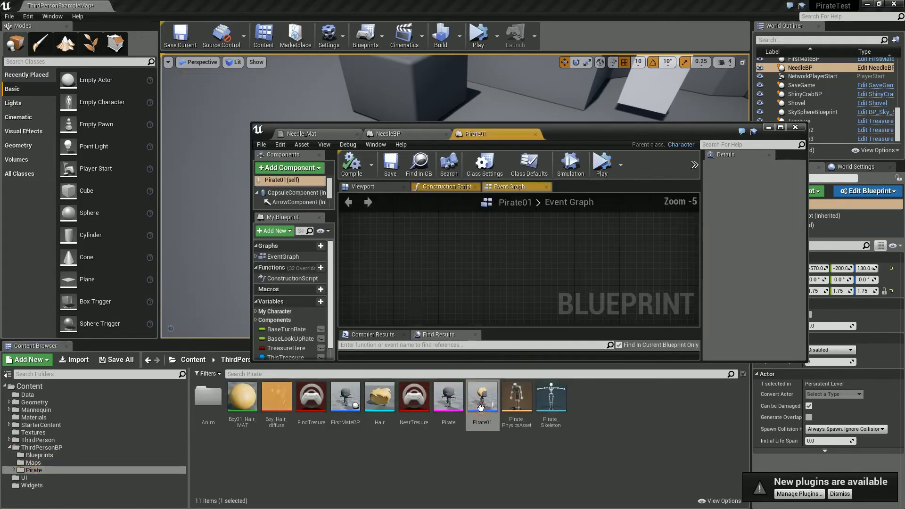
pyautogui.doubleClick(572, 135)
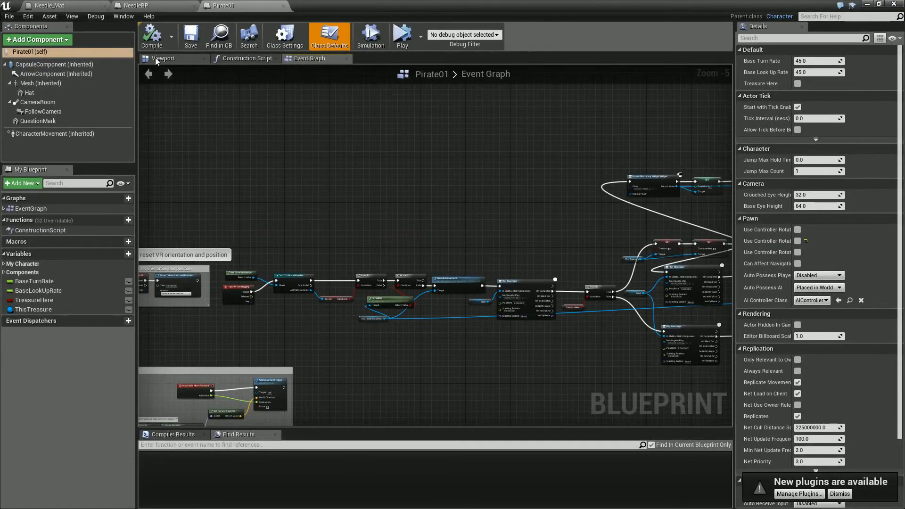
pyautogui.click(156, 58)
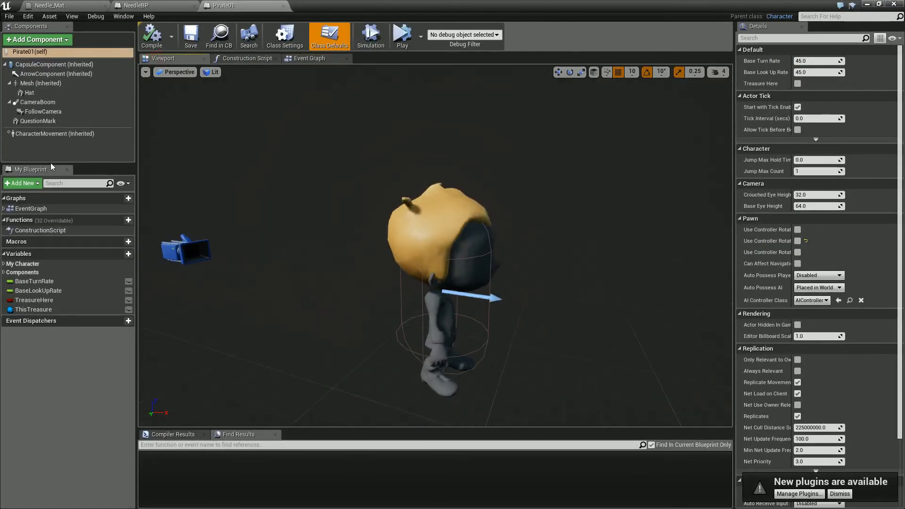
# - Add a Cylinder component to Pirate01 at X 30 cm, Y 110 cm, Z 0 cm, scaled to 0.25, 0.25, 0.125
pyautogui.click(24, 41)
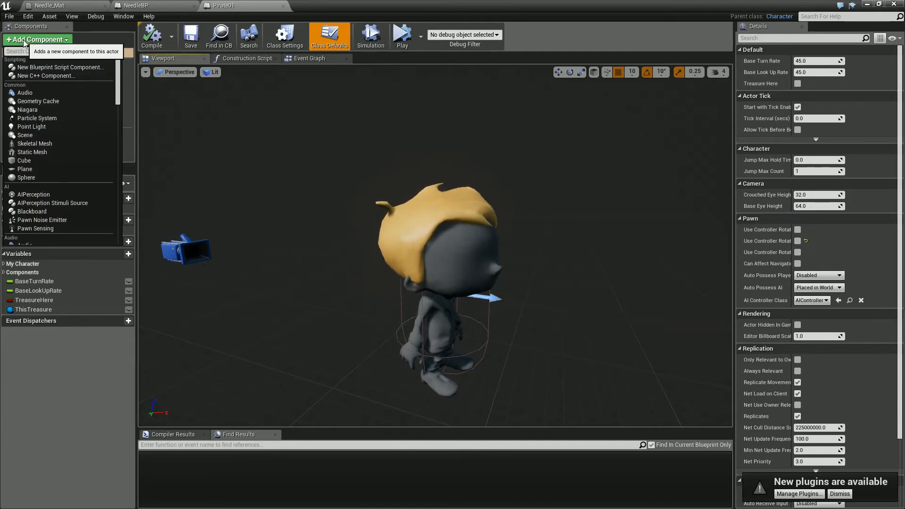
pyautogui.write('cyl')
pyautogui.press('Return')
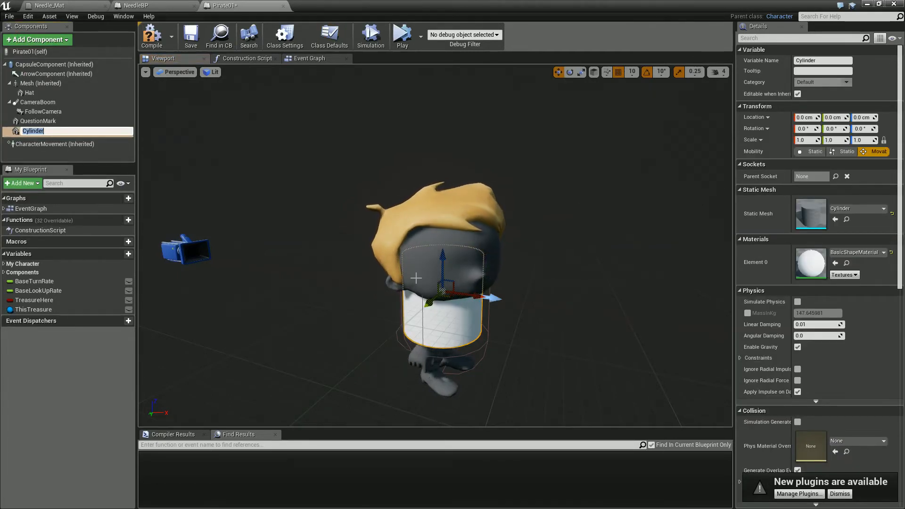
pyautogui.moveTo(444, 324); pyautogui.dragTo(445, 372)
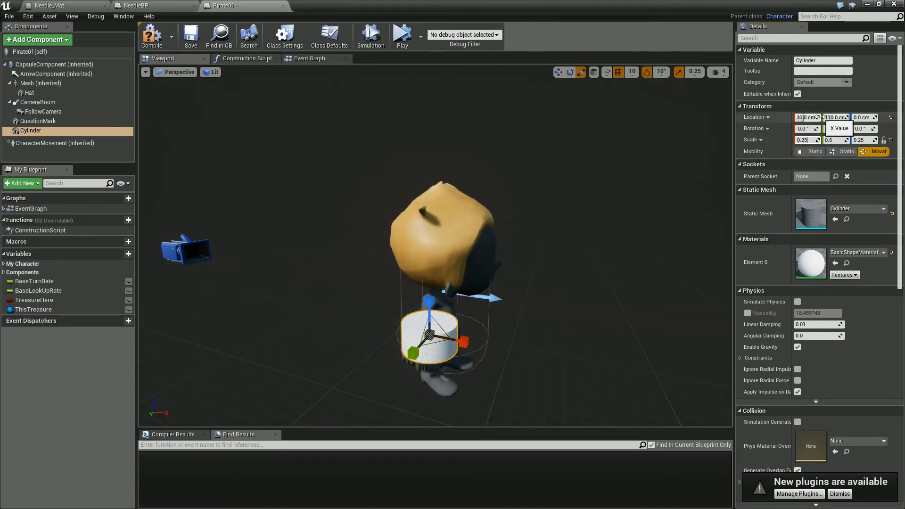
pyautogui.scroll(3, 413, 362)
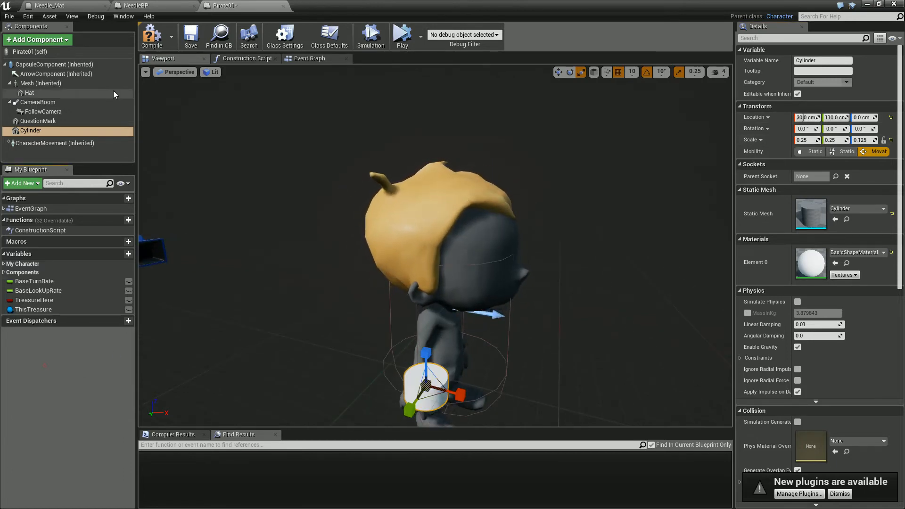
# - Arrange the Pirate01 editor beside the Textures assets and add NeedleBP as a child actor of the Cylinder component
pyautogui.doubleClick(328, 10)
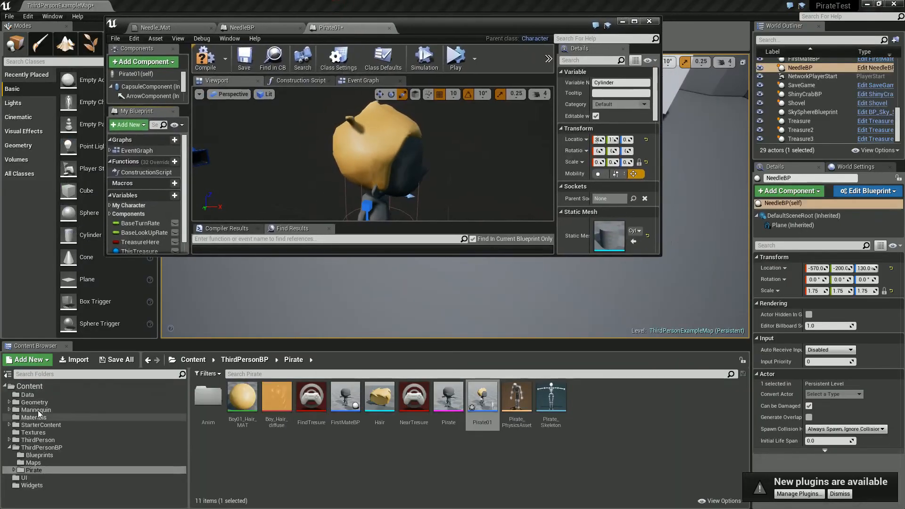
pyautogui.click(33, 432)
pyautogui.moveTo(276, 398)
pyautogui.mouseDown()
pyautogui.moveTo(170, 137)
pyautogui.moveTo(212, 302)
pyautogui.moveTo(268, 394)
pyautogui.mouseUp()
pyautogui.moveTo(434, 26); pyautogui.dragTo(527, 23)
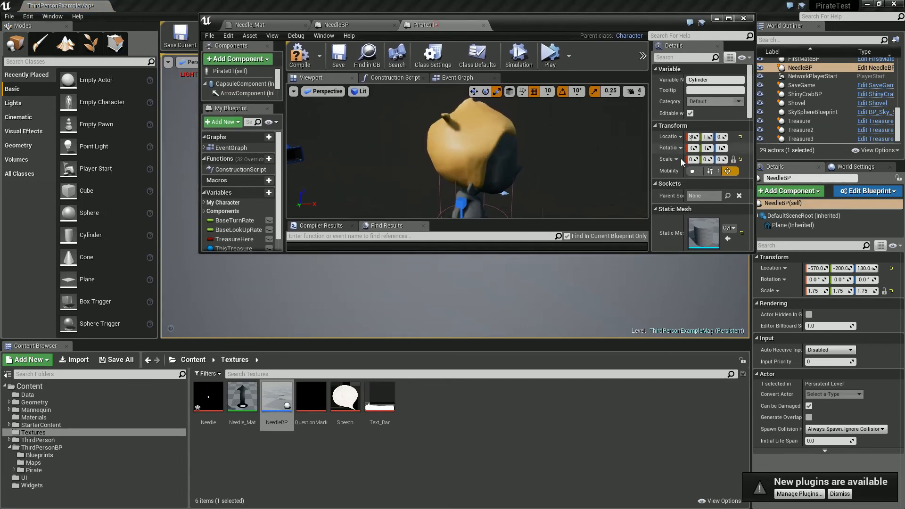
pyautogui.moveTo(752, 257); pyautogui.dragTo(761, 485)
pyautogui.moveTo(554, 32); pyautogui.dragTo(672, 31)
pyautogui.moveTo(279, 405); pyautogui.dragTo(356, 155)
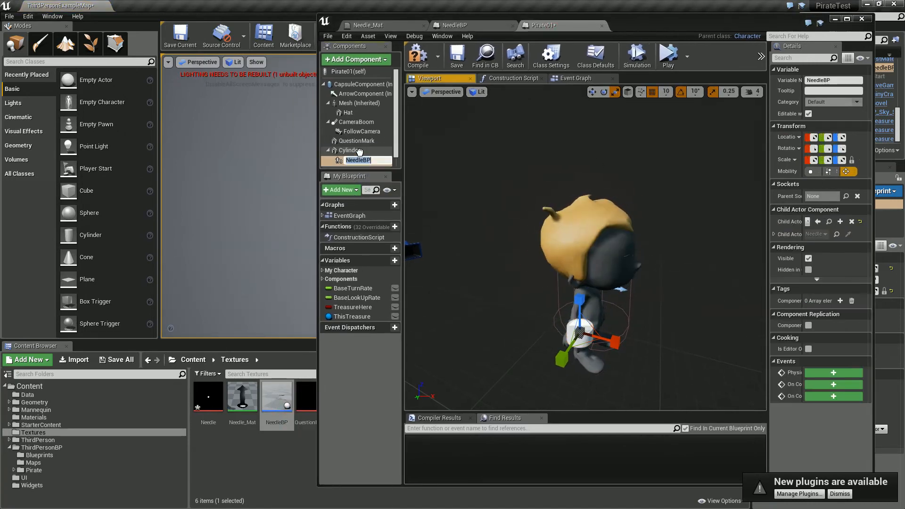
pyautogui.moveTo(653, 27); pyautogui.dragTo(517, 1)
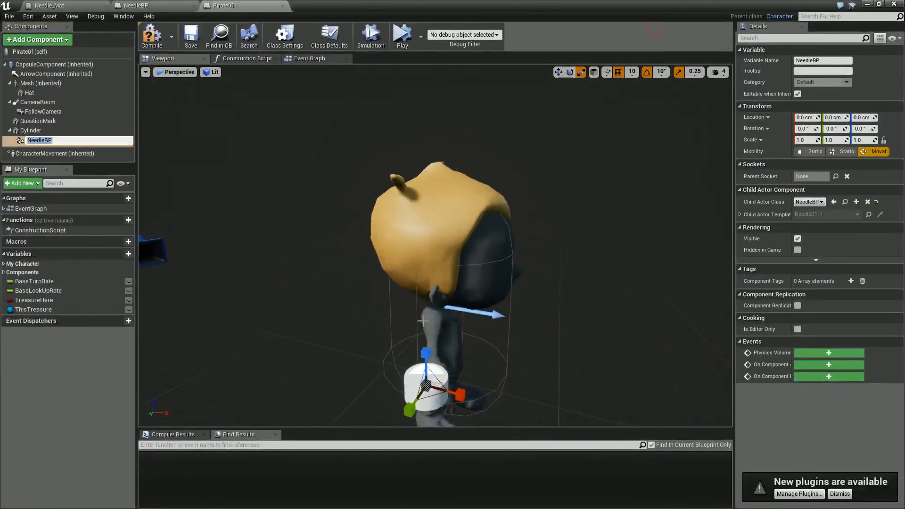
# - Raise the NeedleBP child actor along Z so its arrow sits above the top of the Cylinder
pyautogui.scroll(3, 468, 362)
pyautogui.scroll(-3, 468, 361)
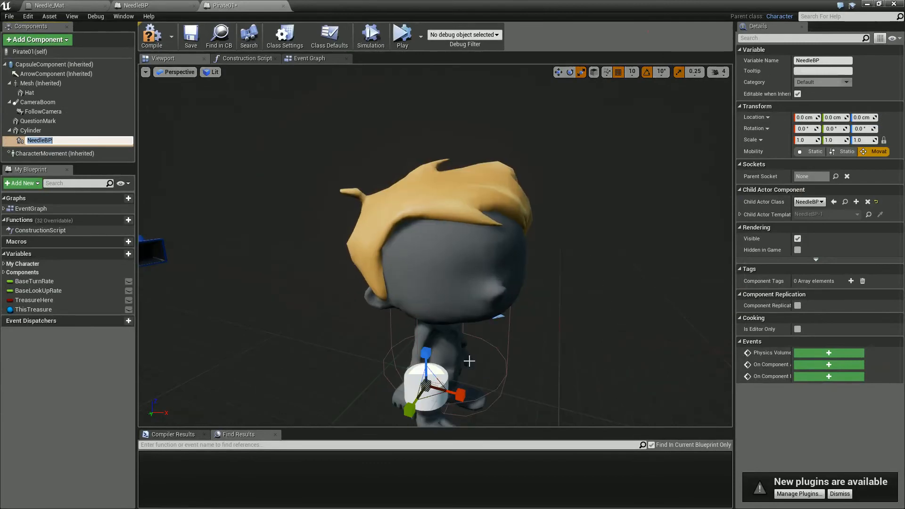
pyautogui.click(428, 363)
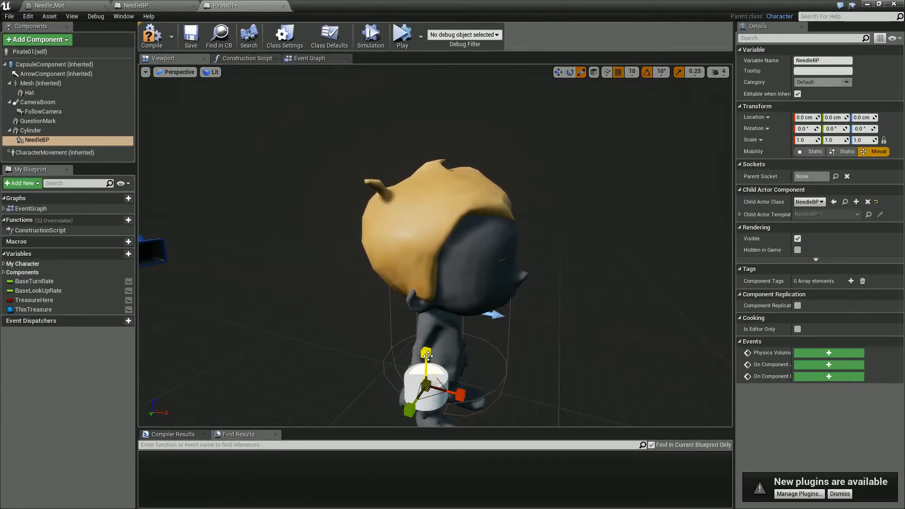
pyautogui.click(426, 358)
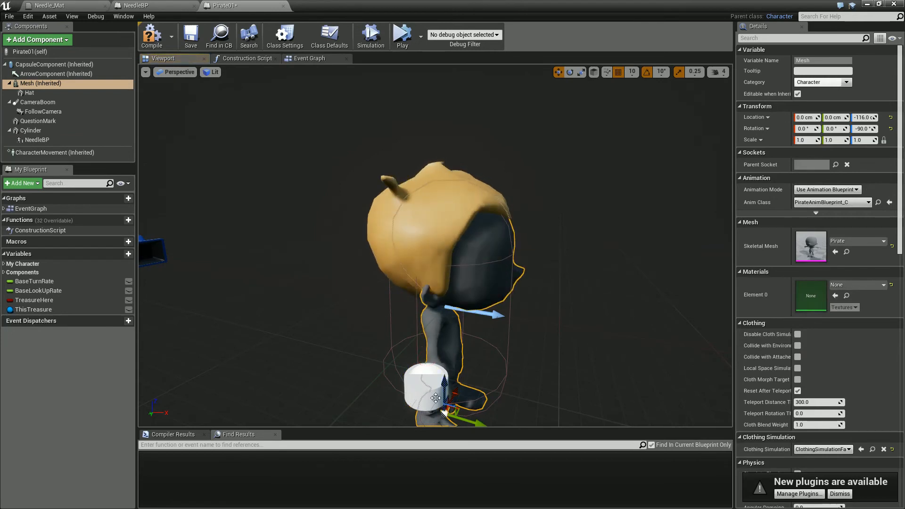
pyautogui.click(46, 141)
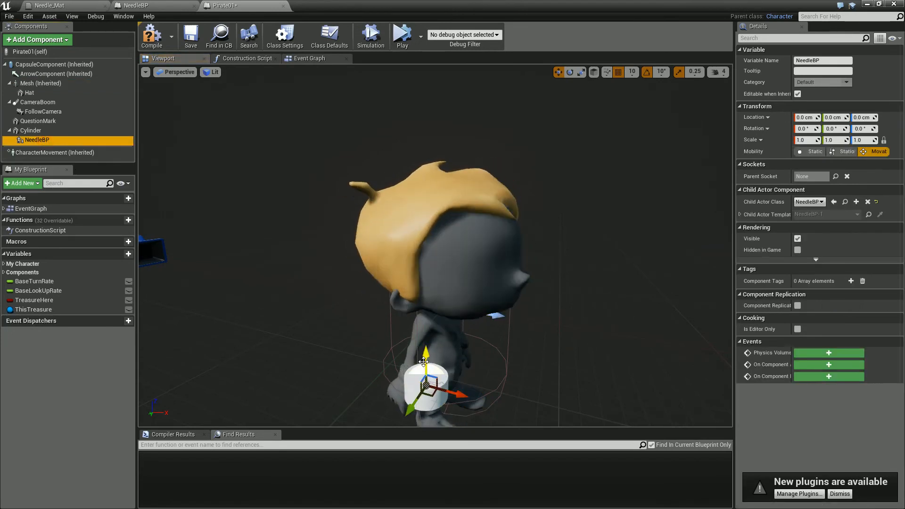
pyautogui.moveTo(425, 328); pyautogui.dragTo(429, 349)
pyautogui.moveTo(430, 393); pyautogui.dragTo(484, 465, button='right')
# - Try attaching the Cylinder to the Mesh component's HeadSocket and to the Hat component, and undo both attachments
pyautogui.click(30, 131)
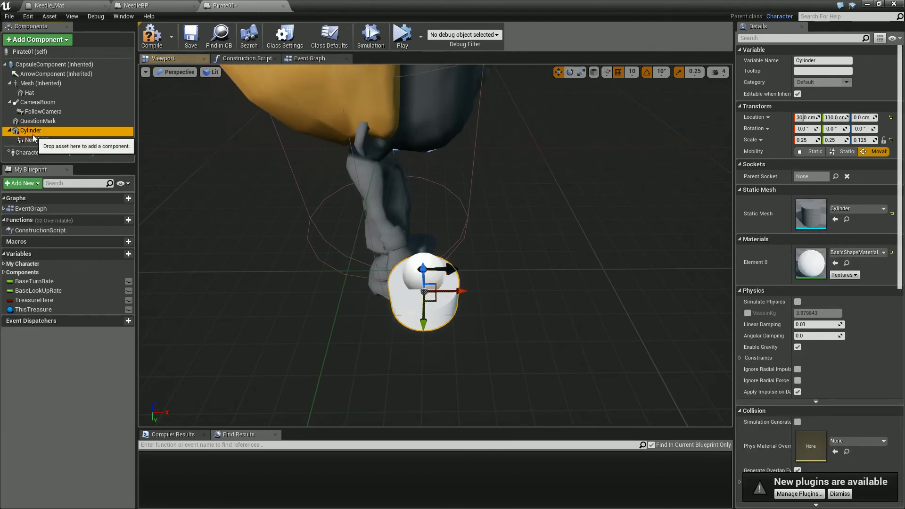
pyautogui.moveTo(28, 131); pyautogui.dragTo(33, 81)
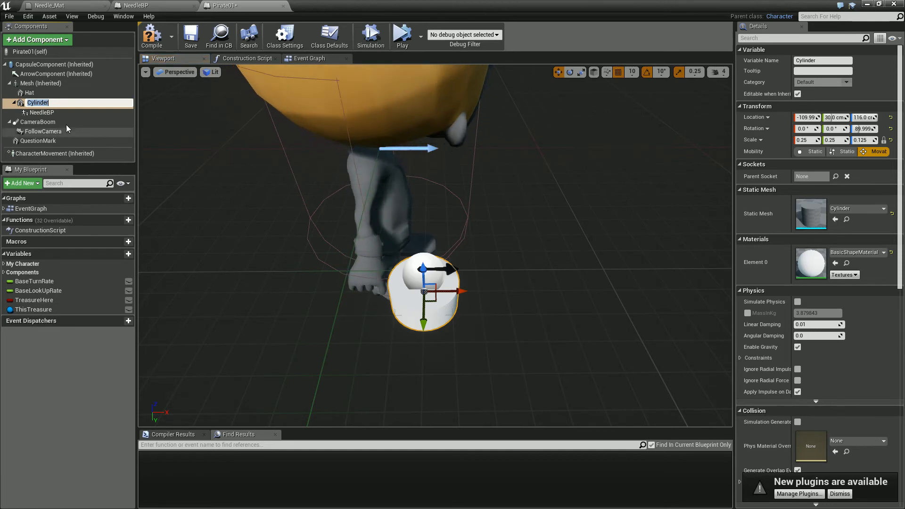
pyautogui.click(46, 92)
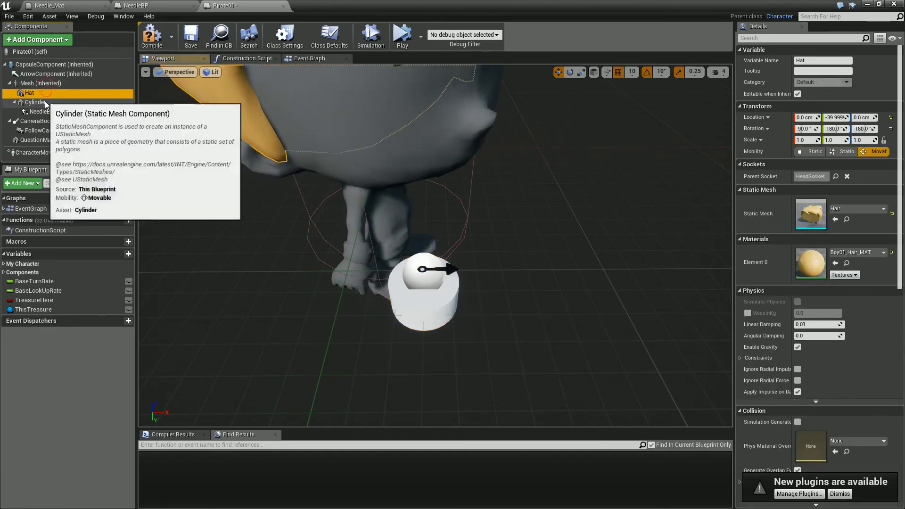
pyautogui.hotkey('ctrl', 'z')
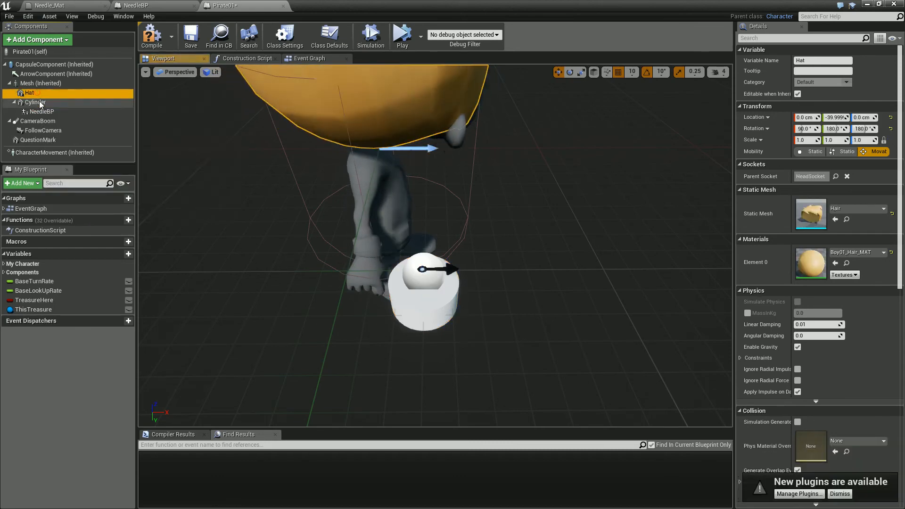
pyautogui.click(38, 102)
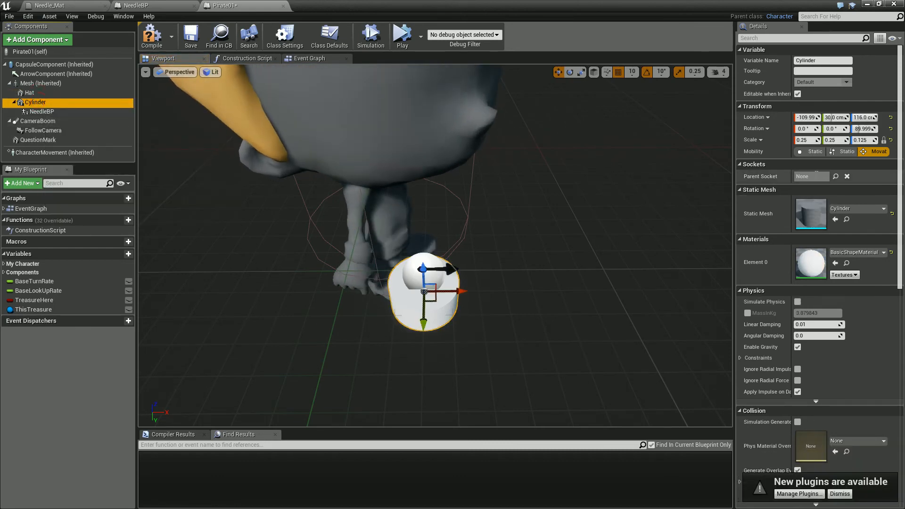
pyautogui.click(835, 176)
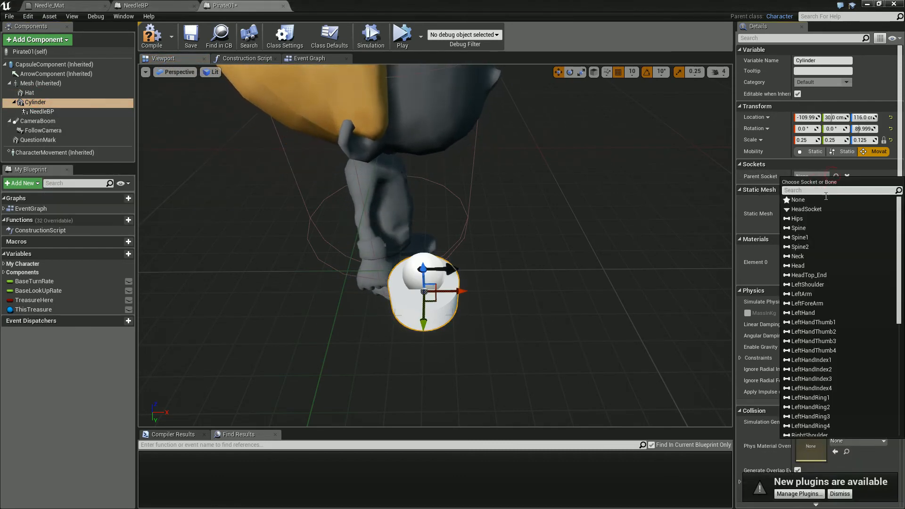
pyautogui.click(807, 210)
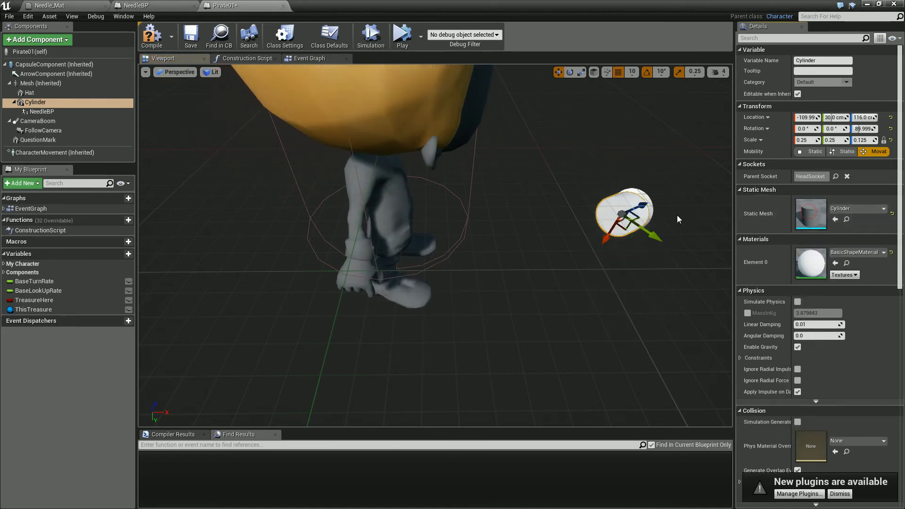
pyautogui.hotkey('ctrl', 'z')
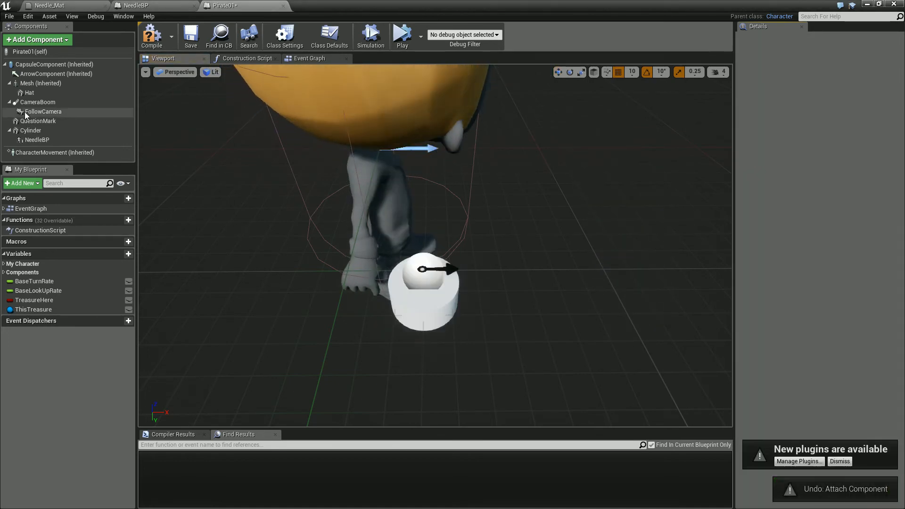
pyautogui.moveTo(29, 131); pyautogui.dragTo(29, 93)
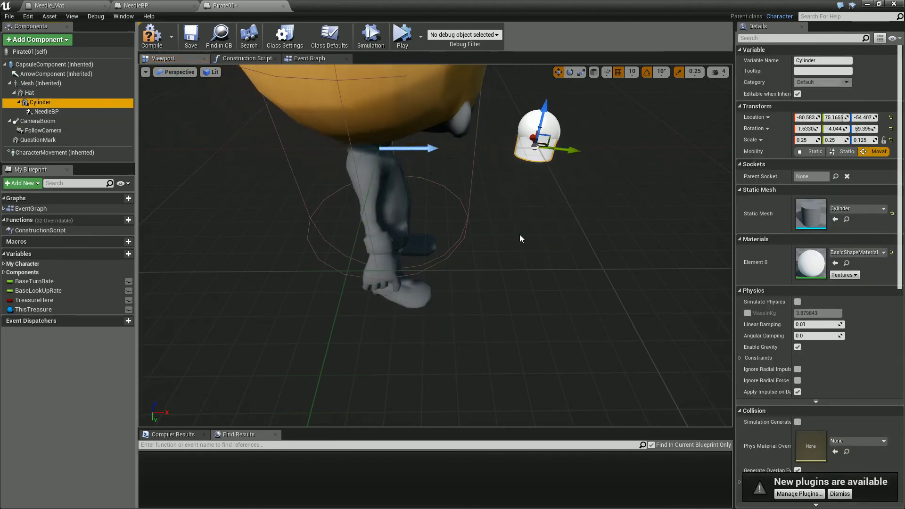
pyautogui.hotkey('ctrl', 'z')
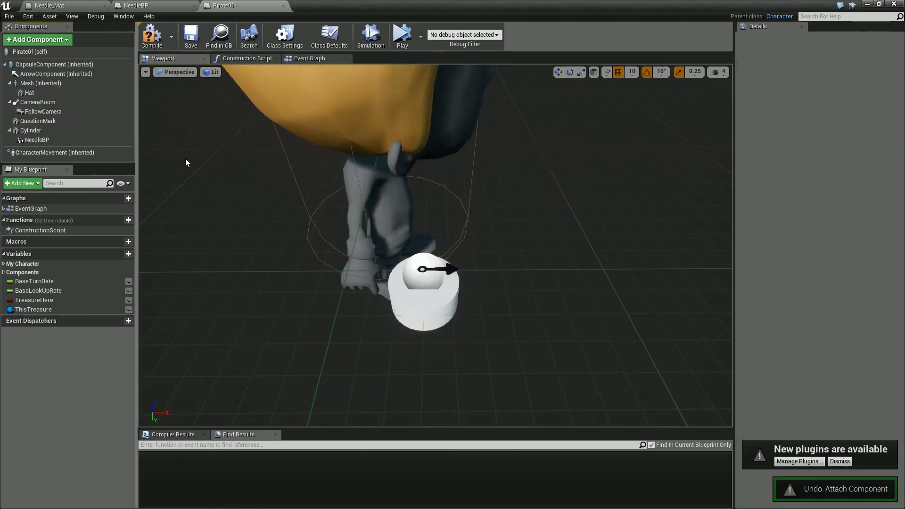
# - Save the Pirate01 blueprint and play-test the level, walking the character around to check how the attached compass needle follows its target
pyautogui.click(190, 37)
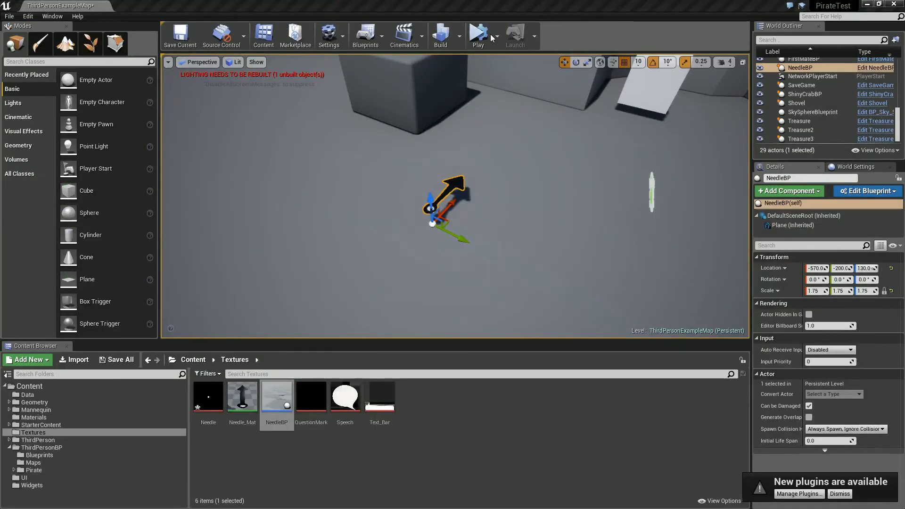
pyautogui.click(497, 36)
pyautogui.click(528, 63)
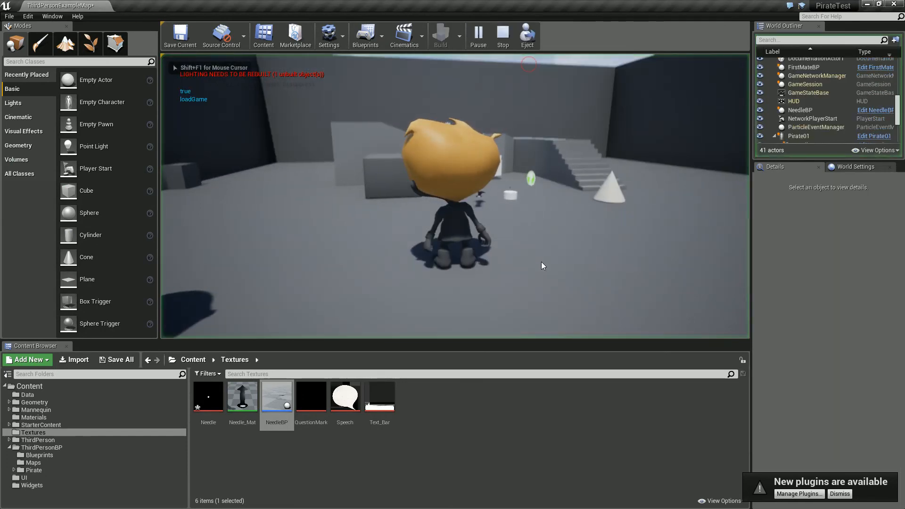
pyautogui.press('d')
pyautogui.press('s')
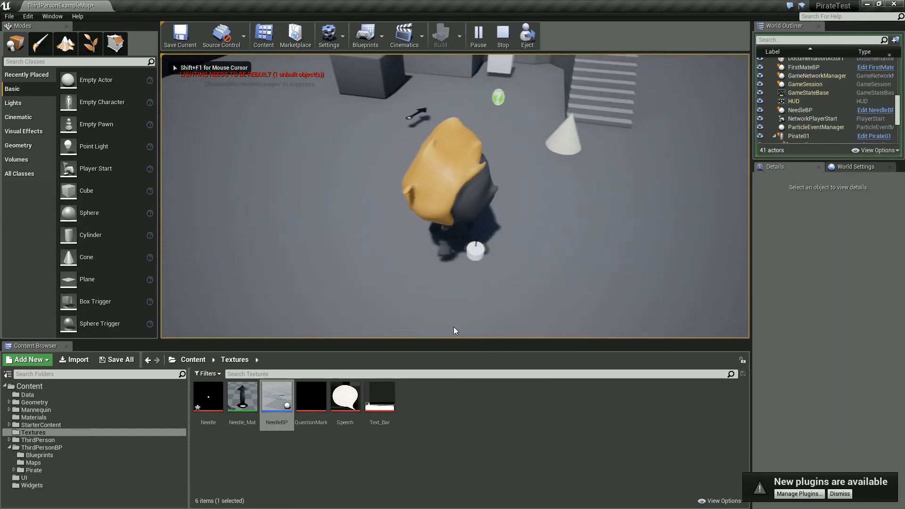
pyautogui.press('w')
pyautogui.press('d')
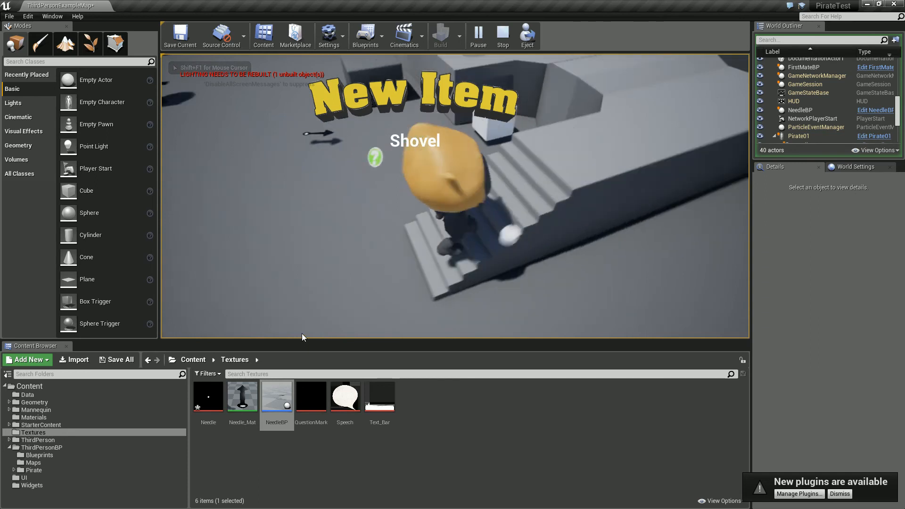
pyautogui.press('w')
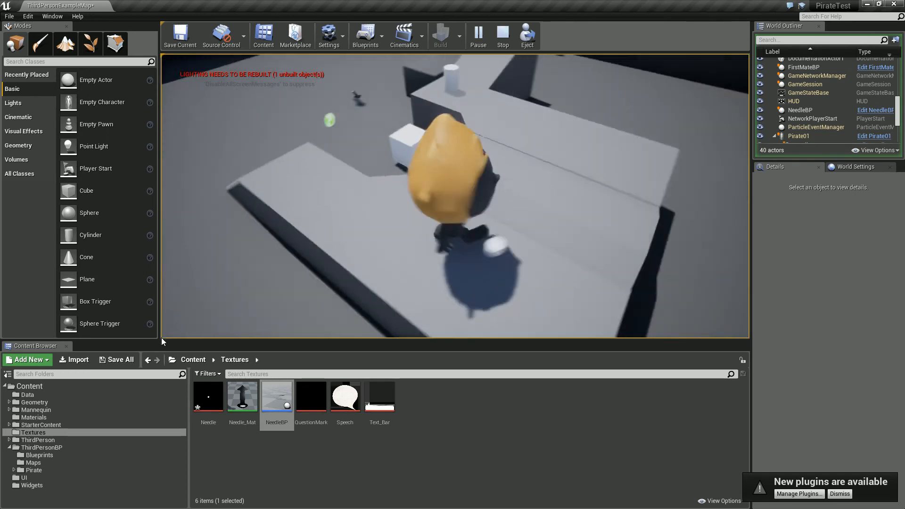
pyautogui.press('w')
pyautogui.press('s')
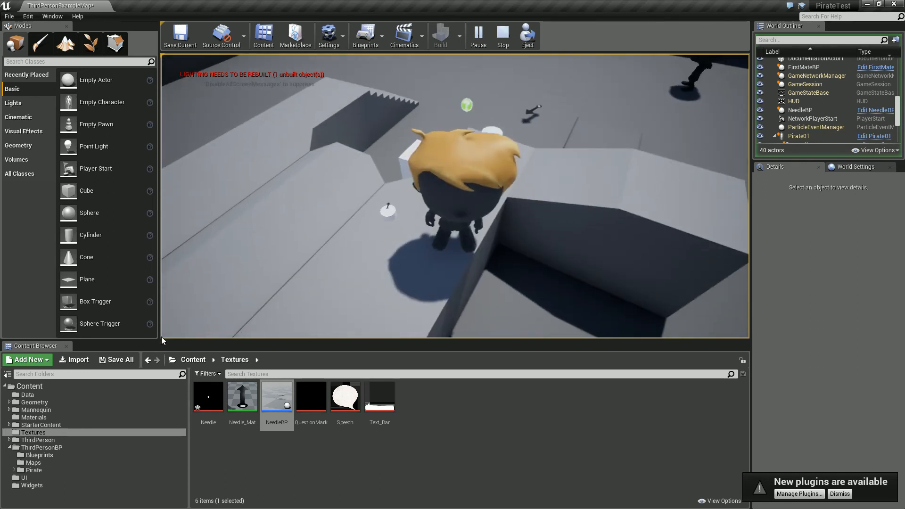
pyautogui.press('w')
pyautogui.press('s')
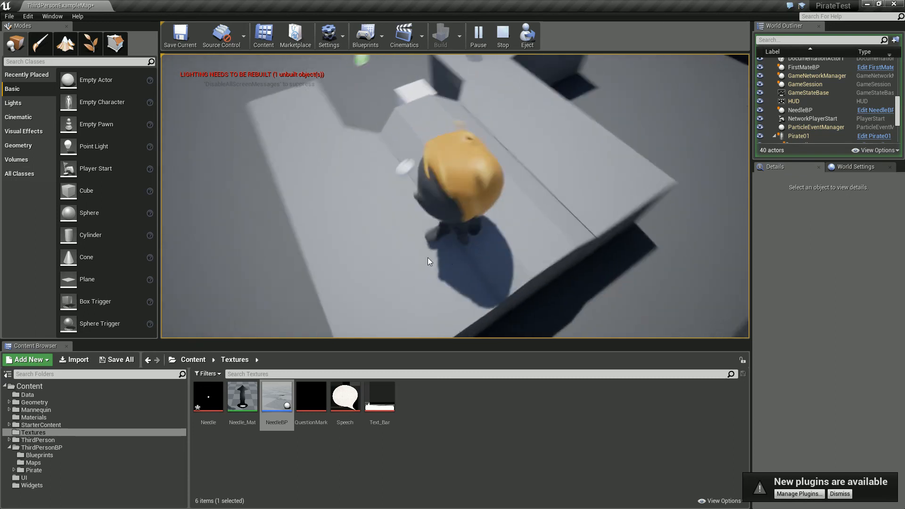
pyautogui.press('w')
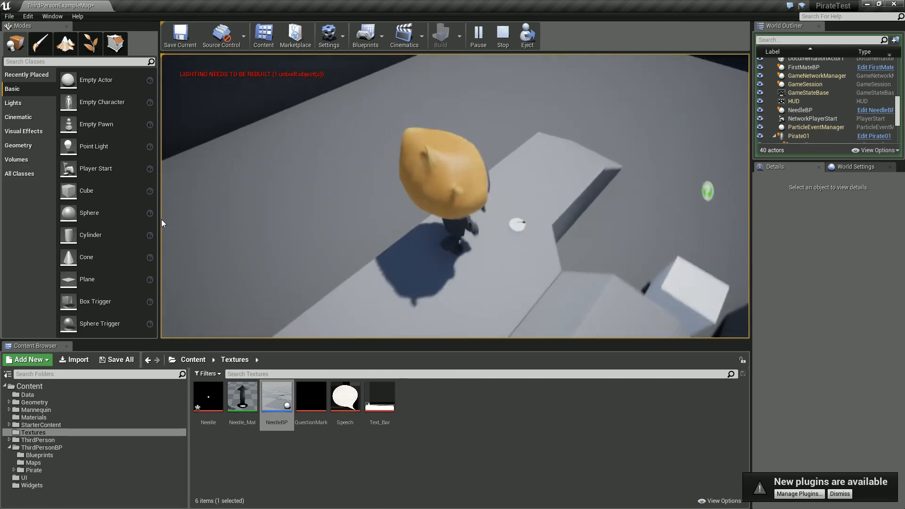
pyautogui.press('s')
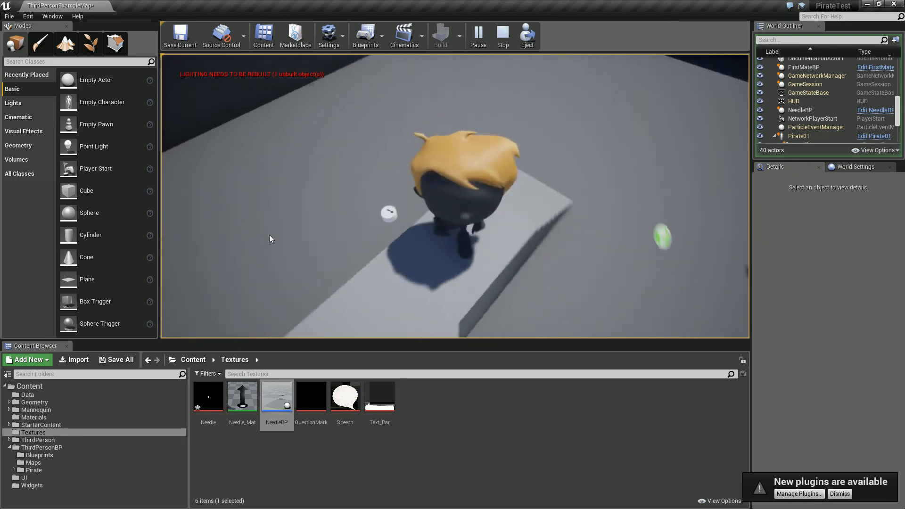
pyautogui.press('w')
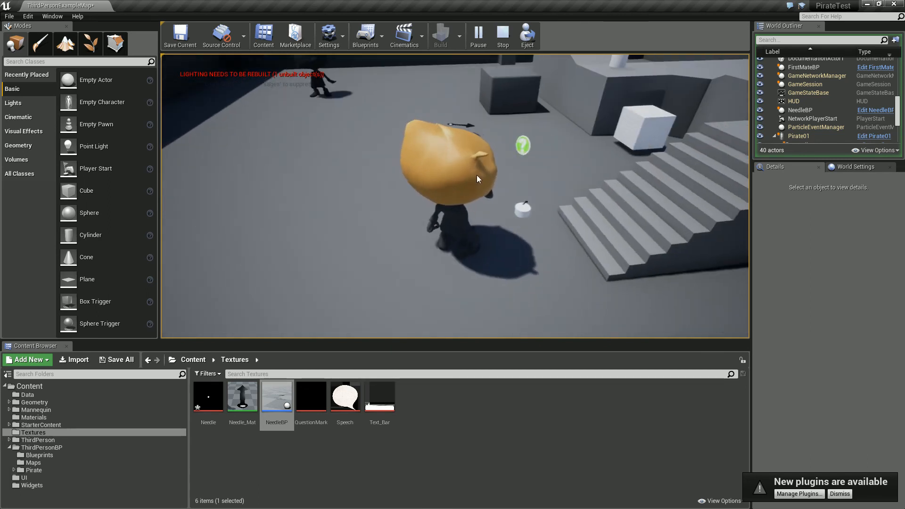
pyautogui.press('Escape')
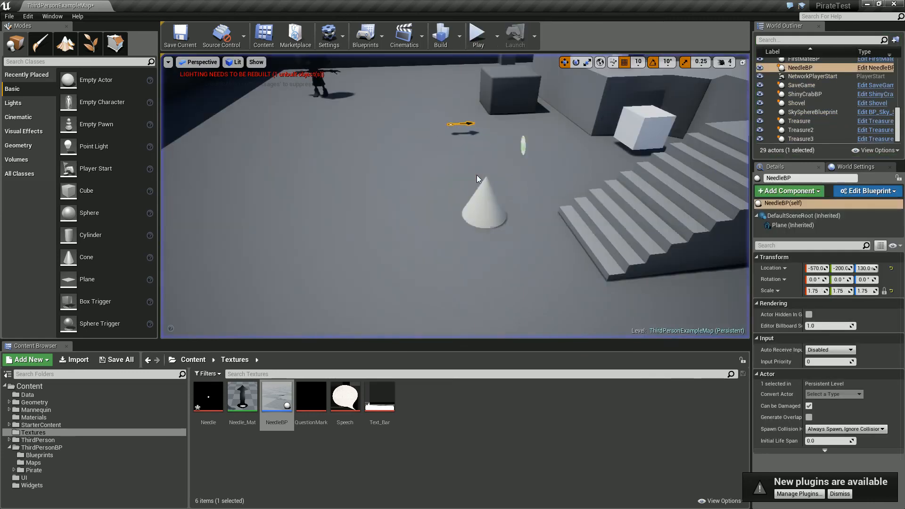
# - In NeedleBP's Event Graph, promote the Set Timer by Function Name node's Time input to a float variable named Time, and save the blueprint
pyautogui.click(855, 197)
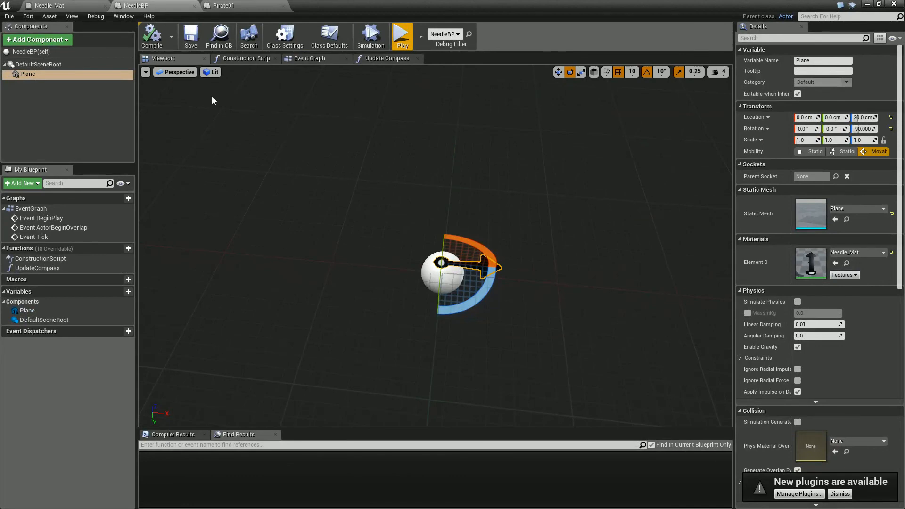
pyautogui.click(309, 58)
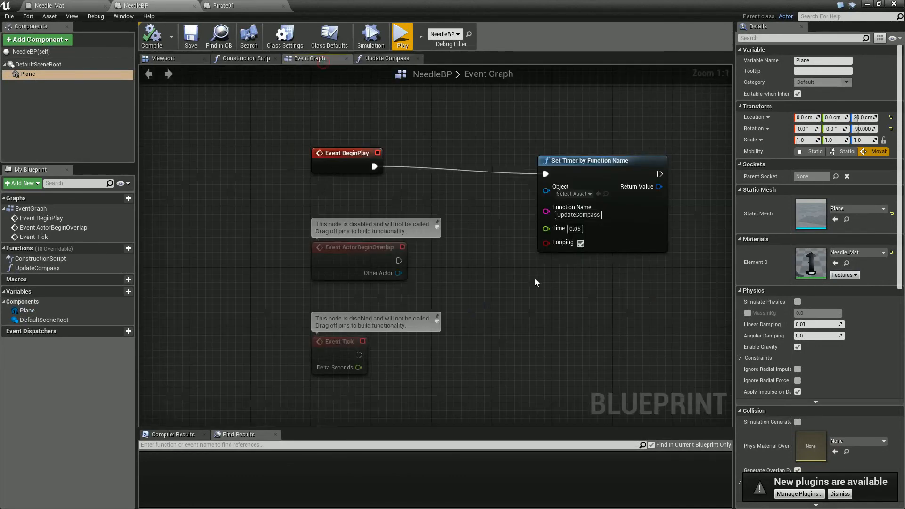
pyautogui.moveTo(598, 161); pyautogui.dragTo(694, 148)
pyautogui.moveTo(643, 213); pyautogui.dragTo(576, 243)
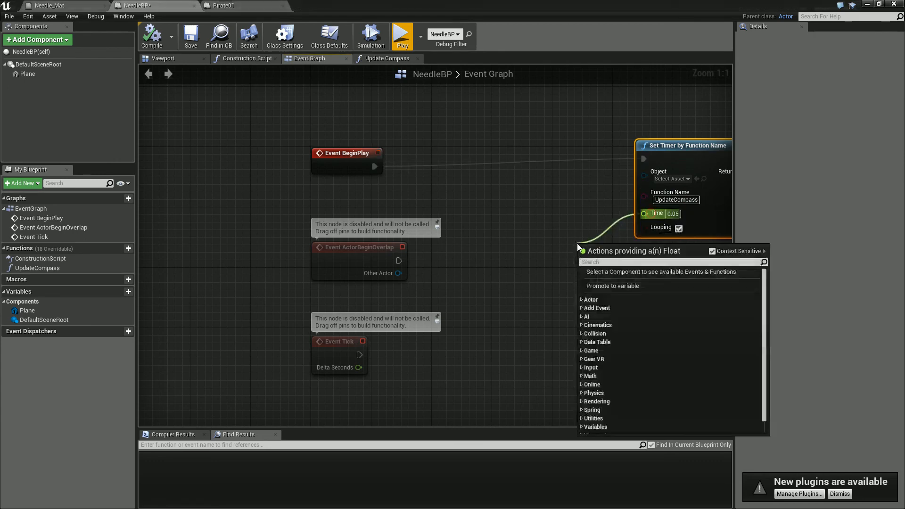
pyautogui.click(605, 286)
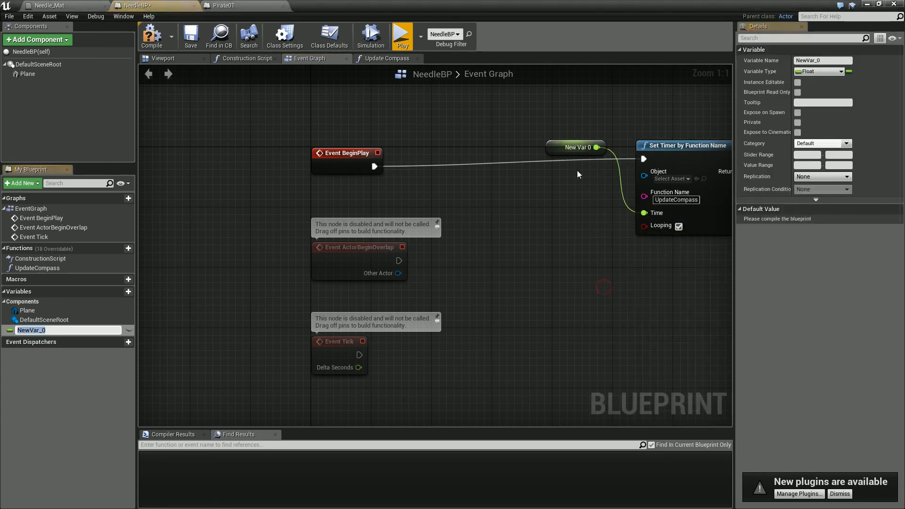
pyautogui.moveTo(550, 145); pyautogui.dragTo(518, 197)
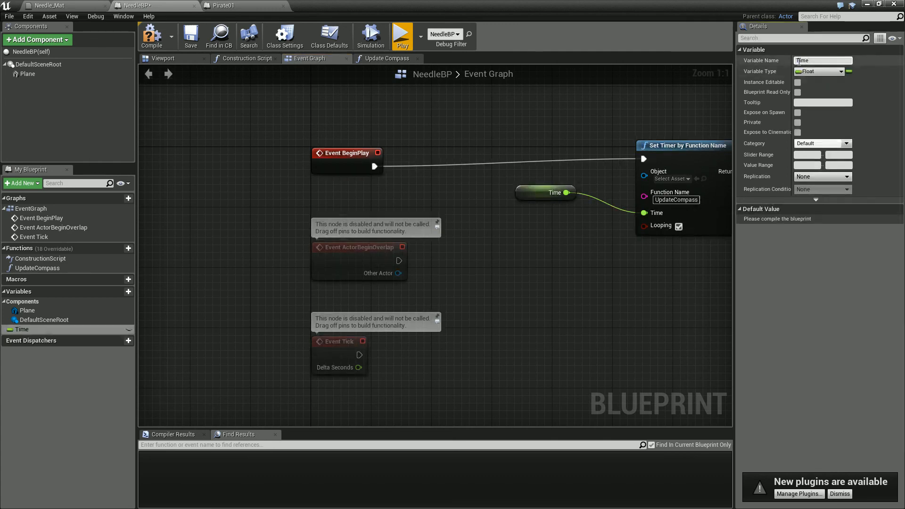
pyautogui.click(190, 37)
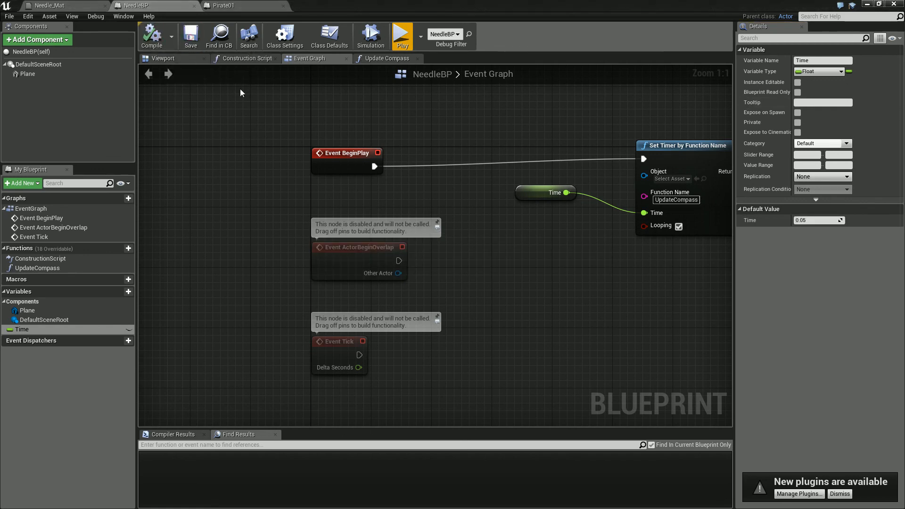
# - Set the Time variable's default value to 1.0 and review the Update Compass function before returning to the Event Graph
pyautogui.click(817, 219)
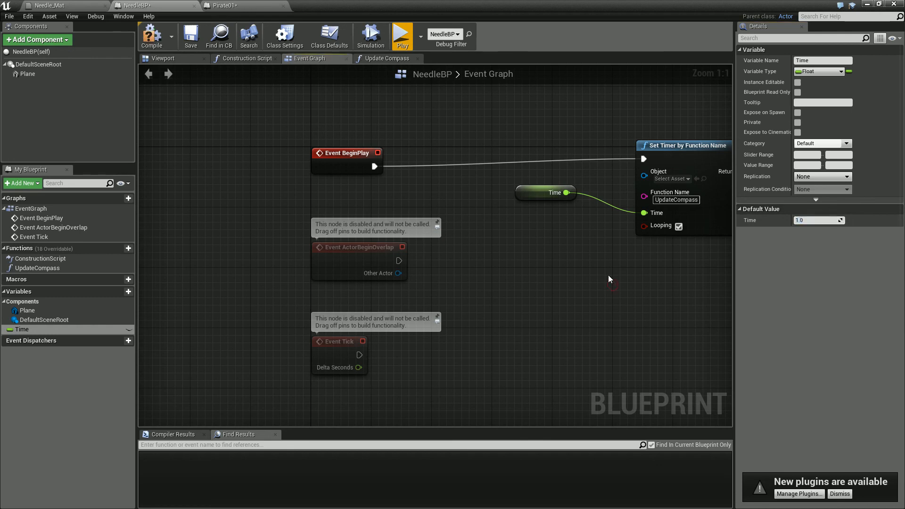
pyautogui.click(386, 58)
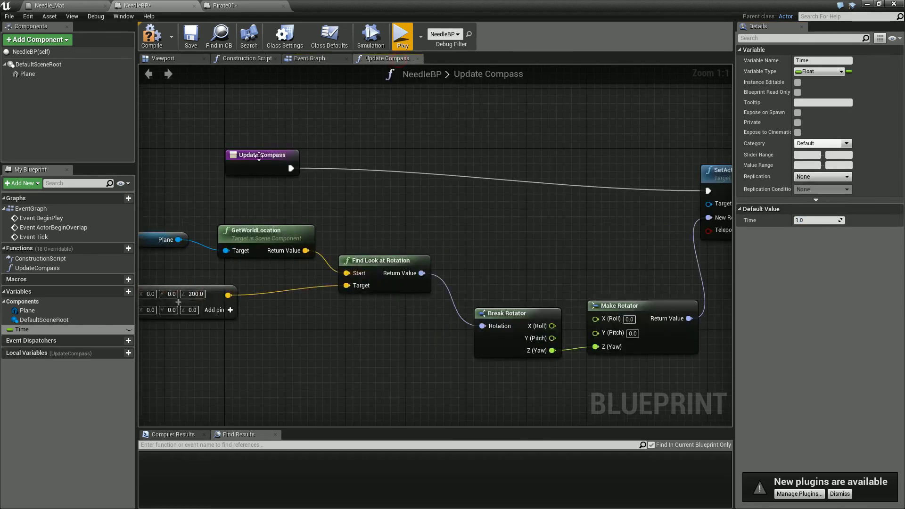
pyautogui.click(315, 59)
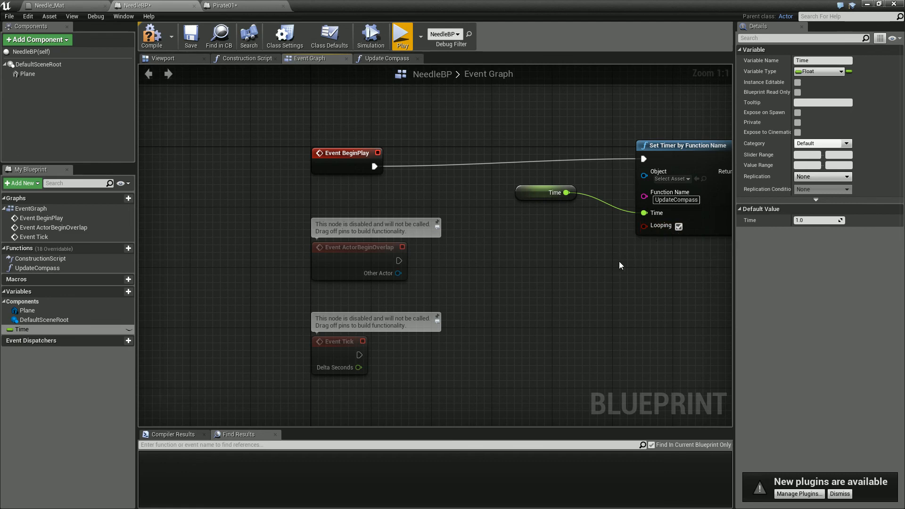
# - Set the Time variable's default value to 0.05 and save the NeedleBP blueprint
pyautogui.click(520, 197)
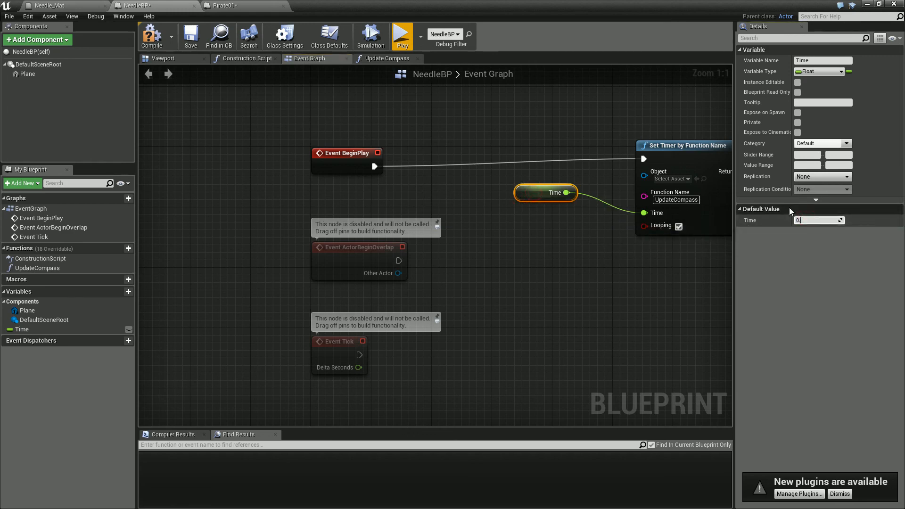
pyautogui.press('Return')
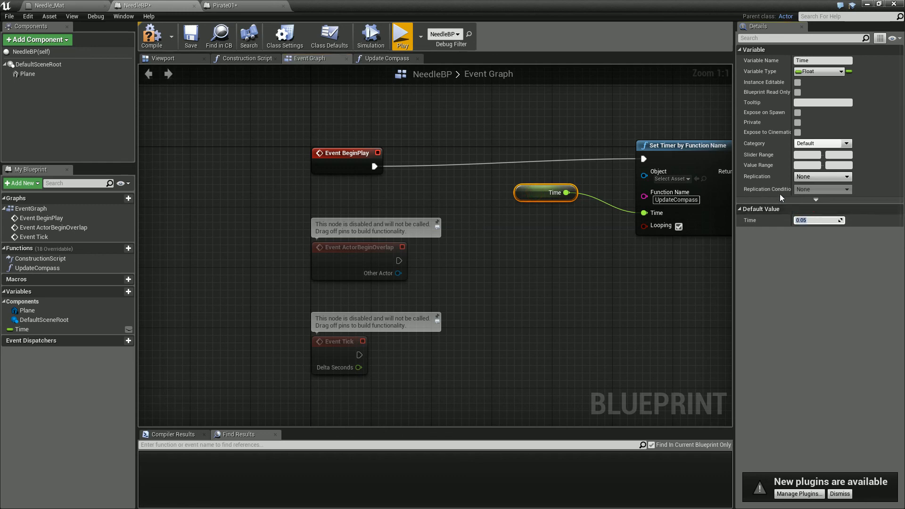
pyautogui.click(606, 263)
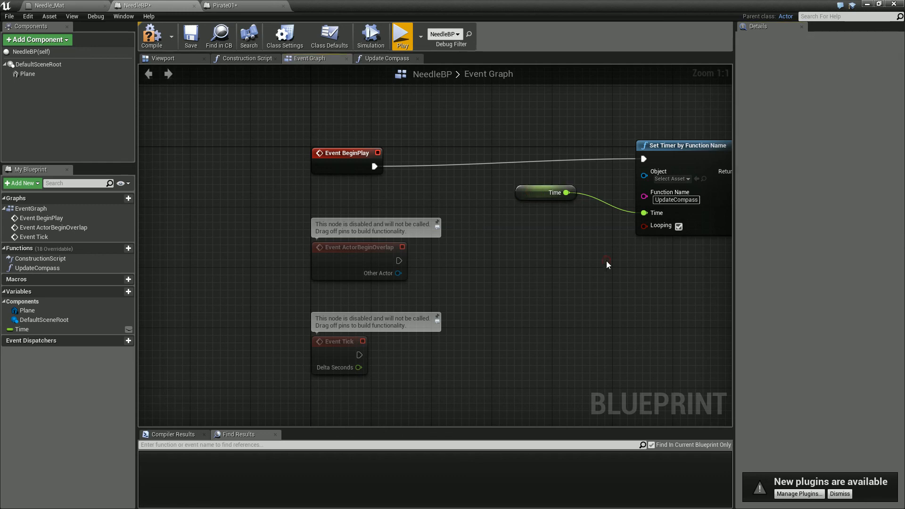
pyautogui.click(184, 39)
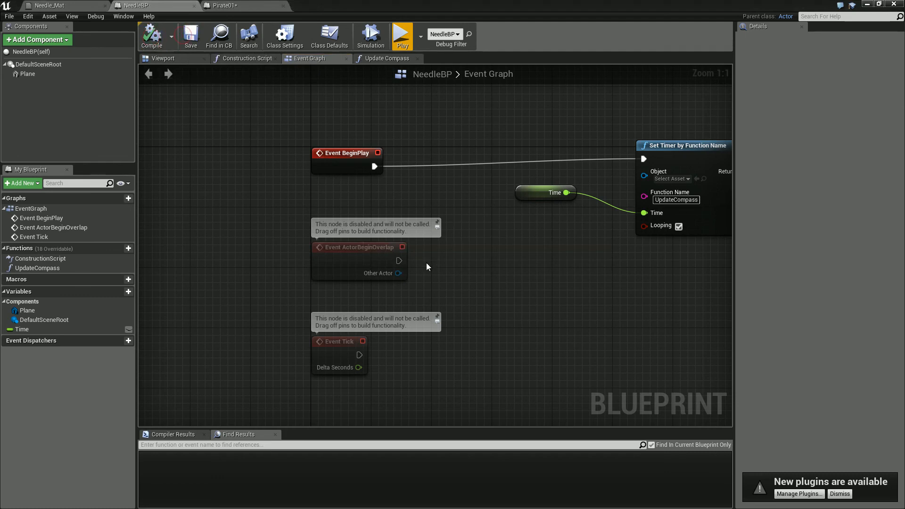